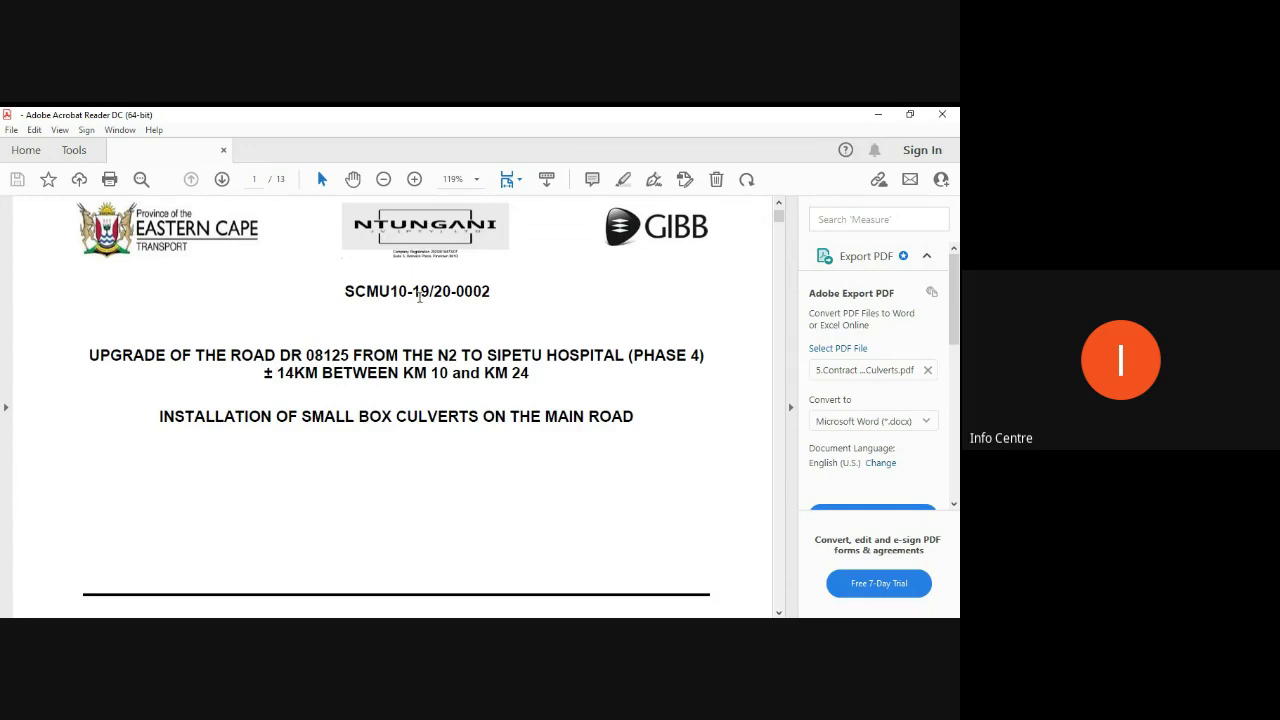
Review the contract number, project title and the C2.1 pricing instructions at the start of the pricing data document.
{"action": "left_click_drag", "start_coordinate": [490, 292], "coordinate": [345, 292]}
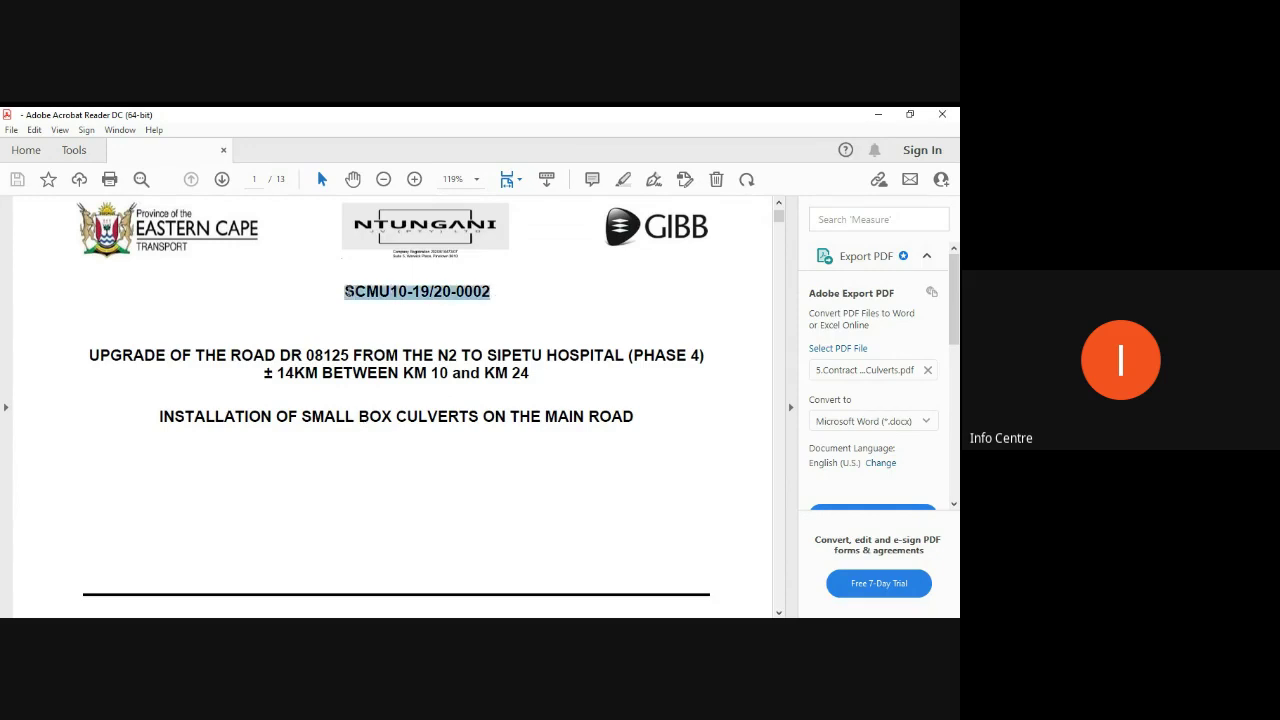
{"action": "left_click", "coordinate": [428, 343]}
{"action": "scroll", "coordinate": [463, 365], "scroll_direction": "down", "scroll_amount": 1}
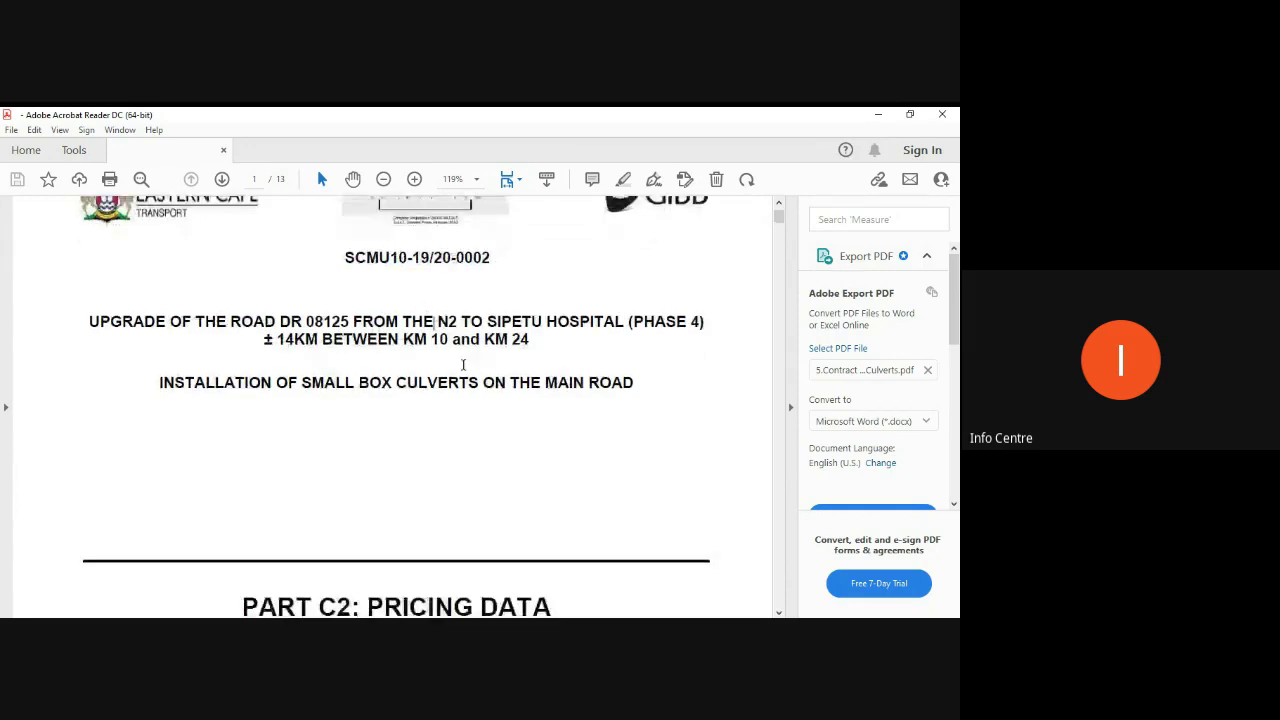
{"action": "scroll", "coordinate": [463, 365], "scroll_direction": "down", "scroll_amount": 5}
{"action": "scroll", "coordinate": [463, 366], "scroll_direction": "up", "scroll_amount": 3}
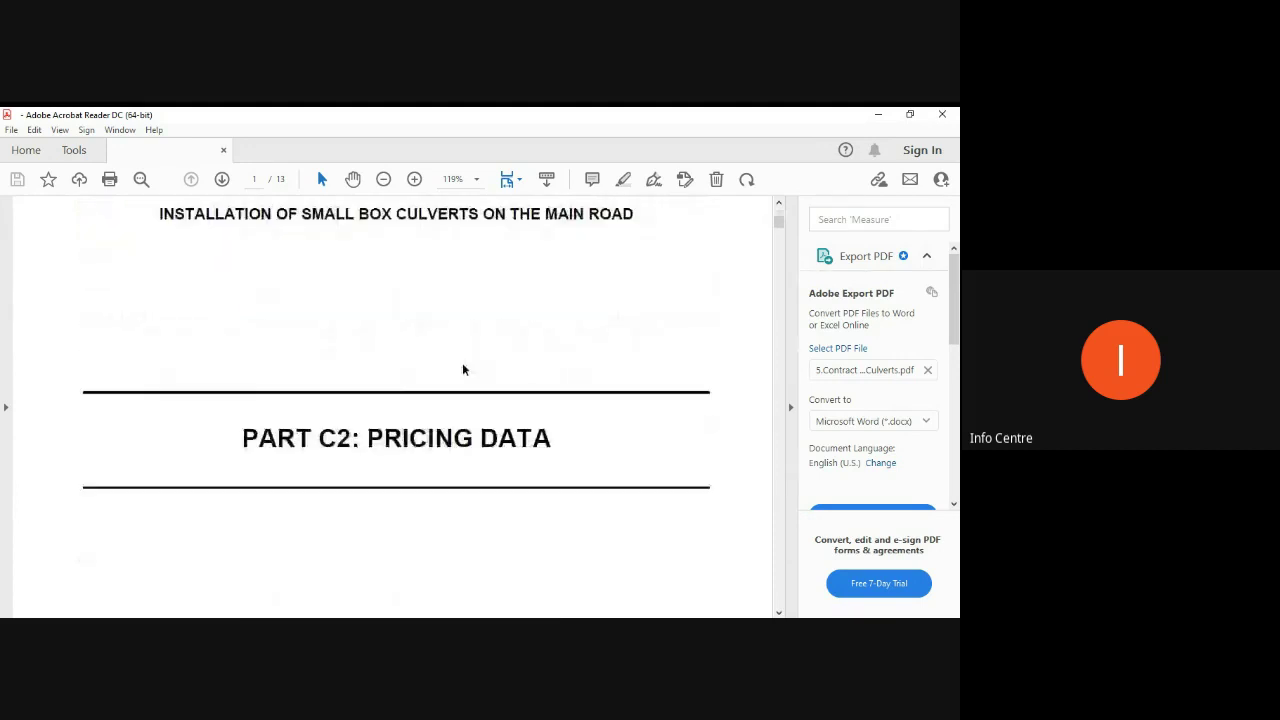
{"action": "scroll", "coordinate": [464, 360], "scroll_direction": "down", "scroll_amount": 4}
{"action": "scroll", "coordinate": [468, 370], "scroll_direction": "down", "scroll_amount": 10}
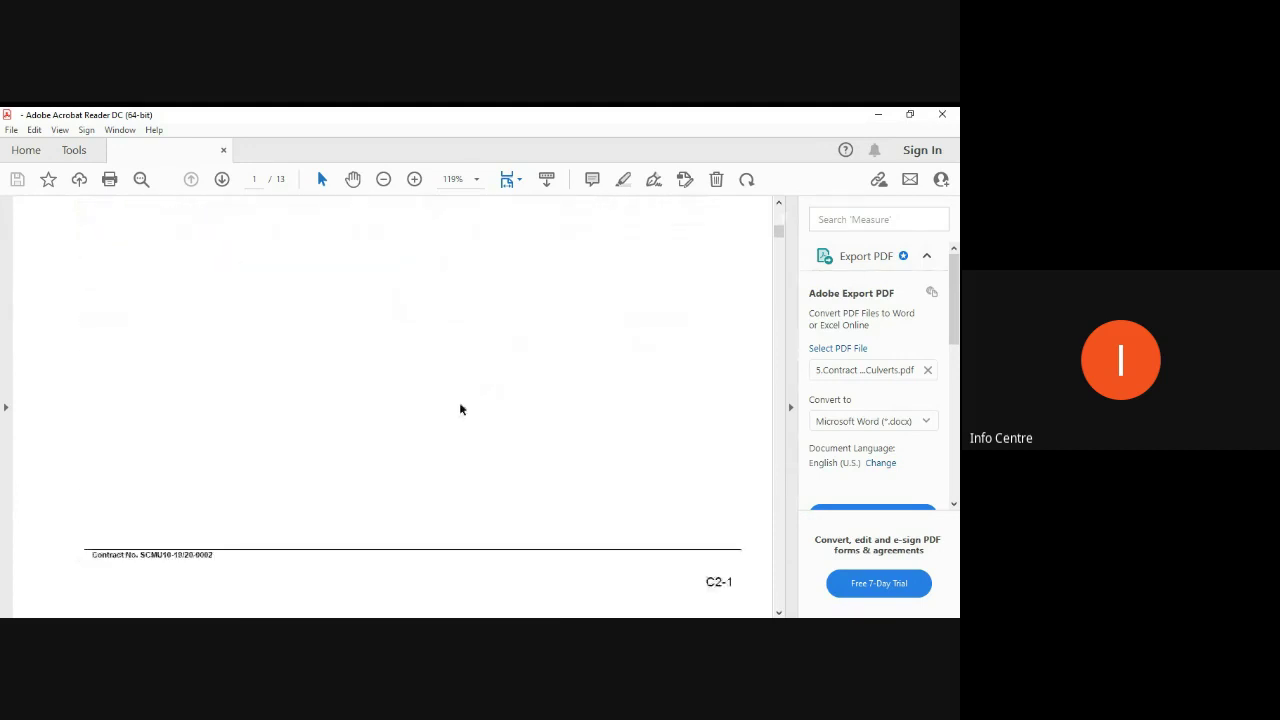
{"action": "scroll", "coordinate": [461, 408], "scroll_direction": "down", "scroll_amount": 15}
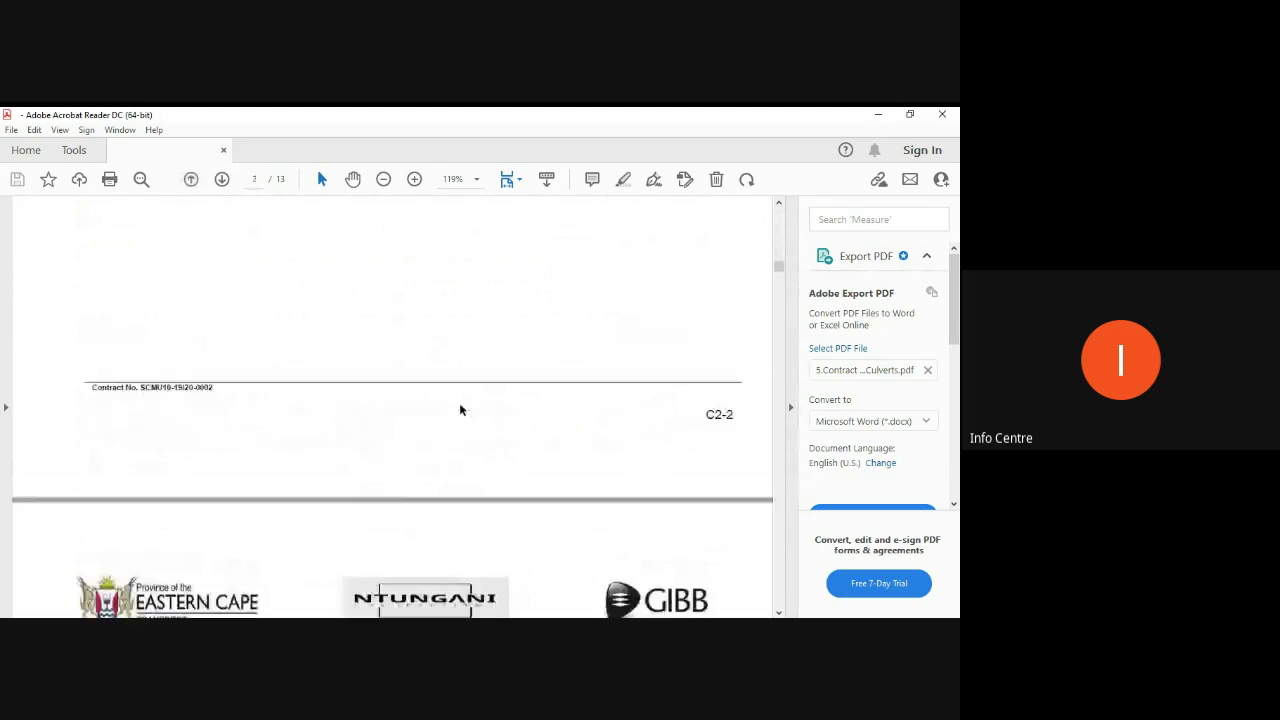
{"action": "scroll", "coordinate": [460, 409], "scroll_direction": "down", "scroll_amount": 3}
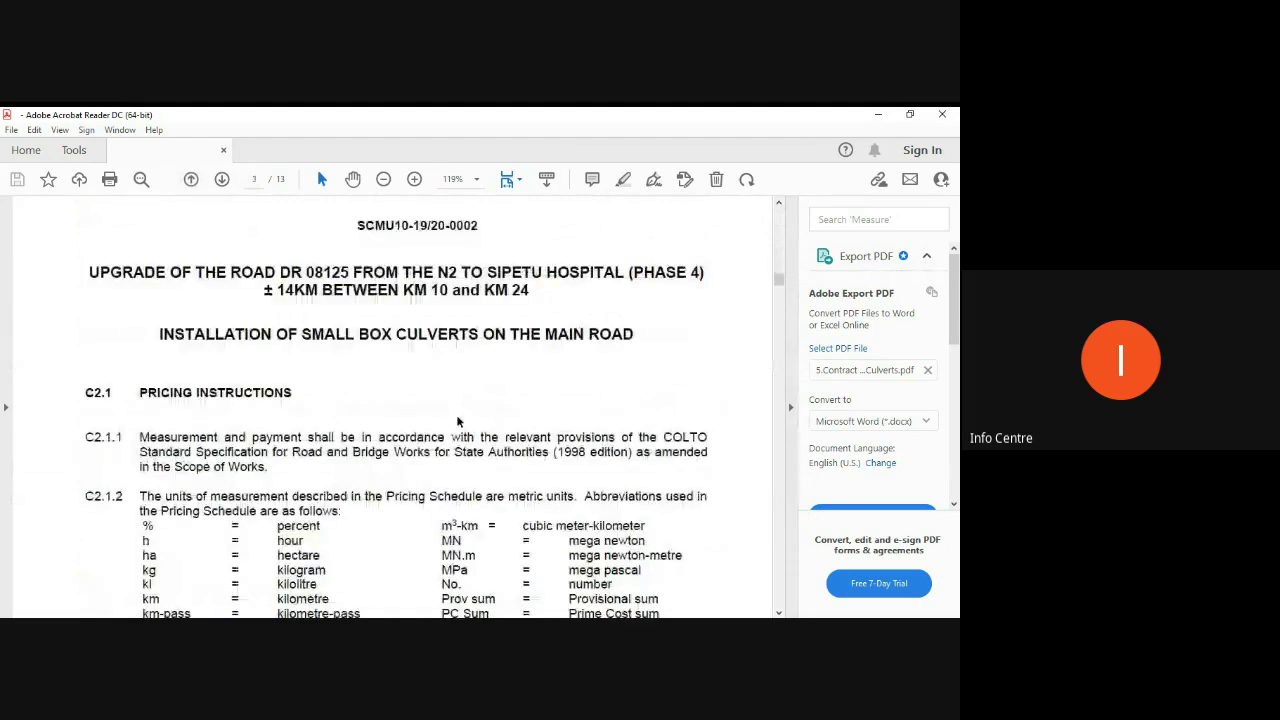
{"action": "scroll", "coordinate": [470, 421], "scroll_direction": "down", "scroll_amount": 8}
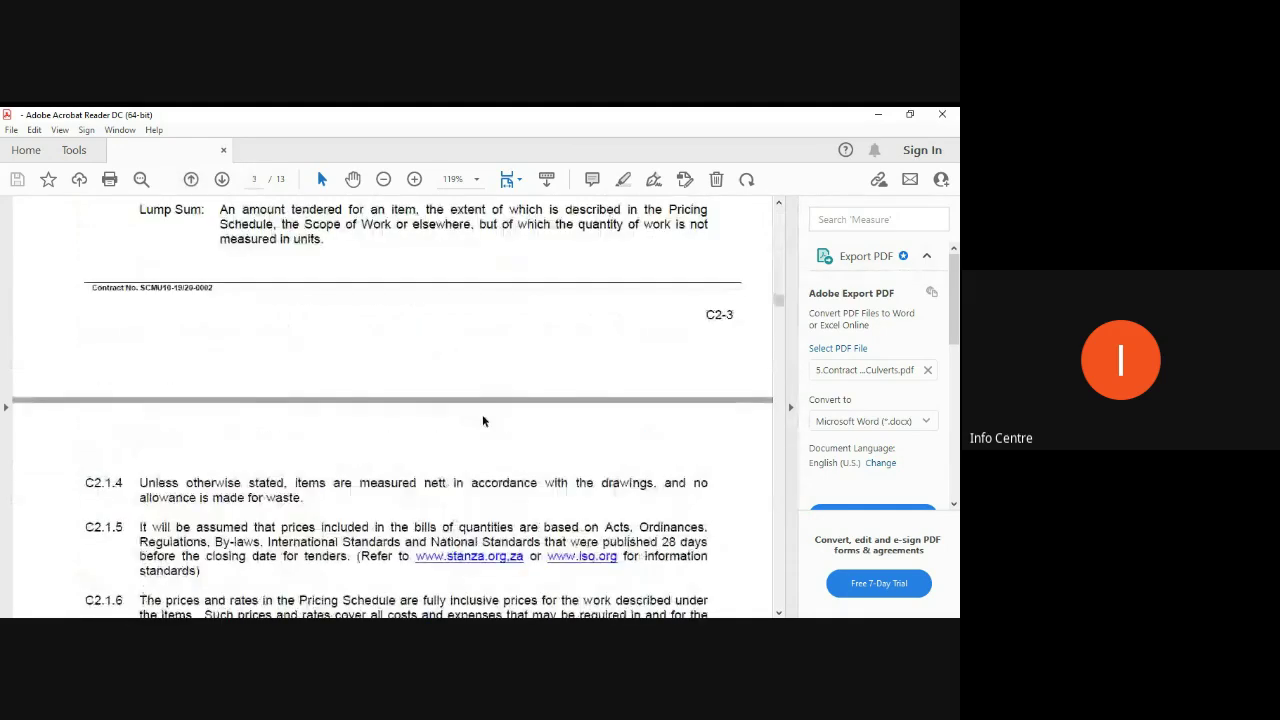
{"action": "scroll", "coordinate": [483, 421], "scroll_direction": "down", "scroll_amount": 10}
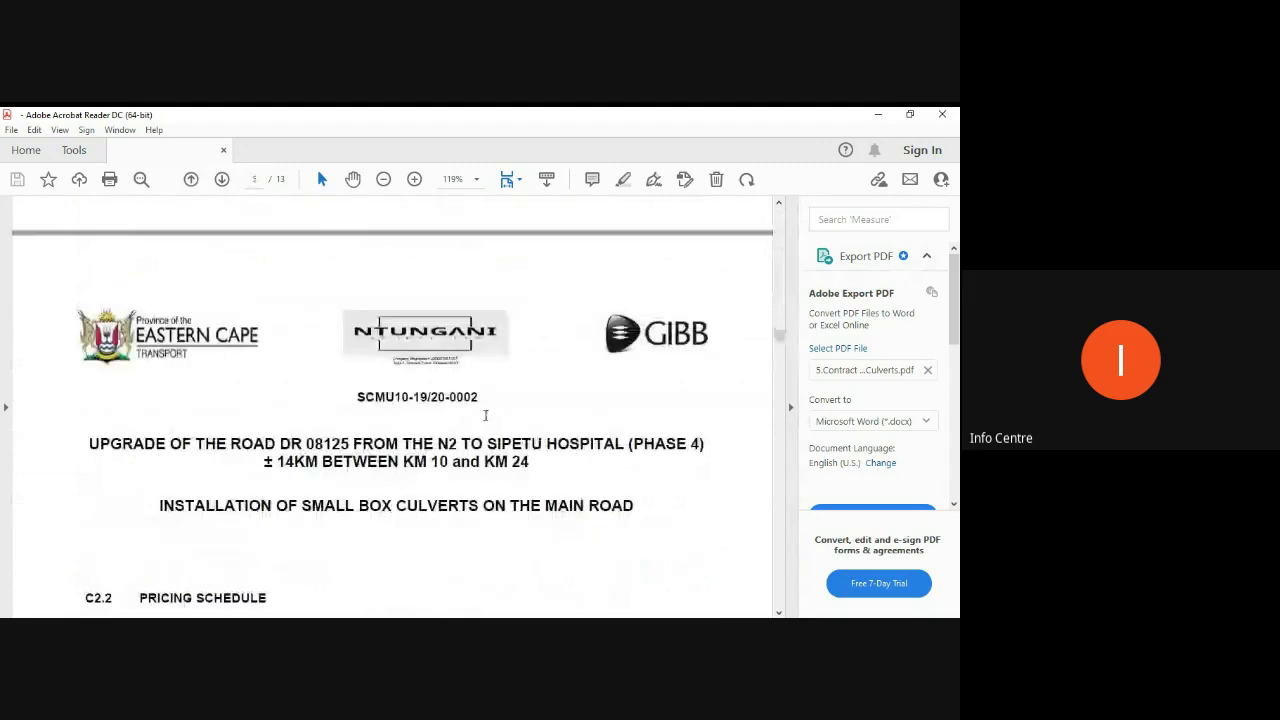
Examine the C2.2 pricing schedule tables, from the contractor's establishment section through box culverts to occupational health and safety.
{"action": "scroll", "coordinate": [486, 418], "scroll_direction": "down", "scroll_amount": 9}
{"action": "scroll", "coordinate": [486, 421], "scroll_direction": "down", "scroll_amount": 5}
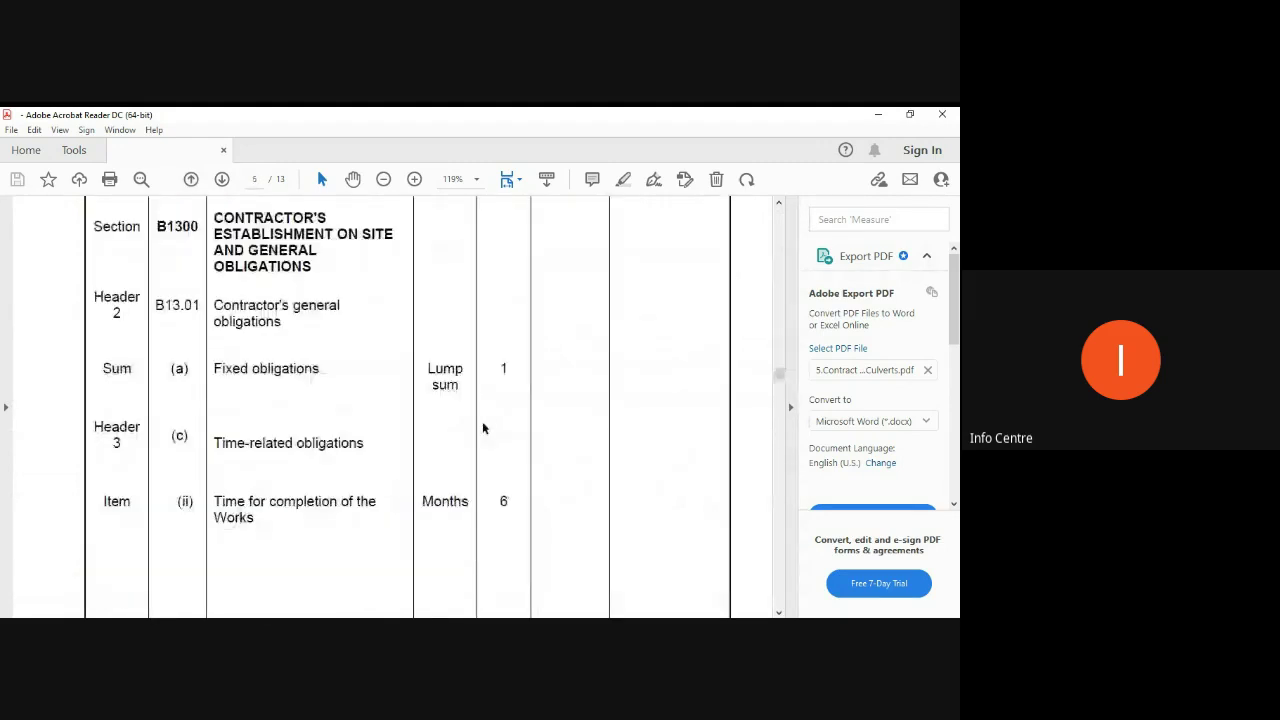
{"action": "scroll", "coordinate": [483, 428], "scroll_direction": "up", "scroll_amount": 5}
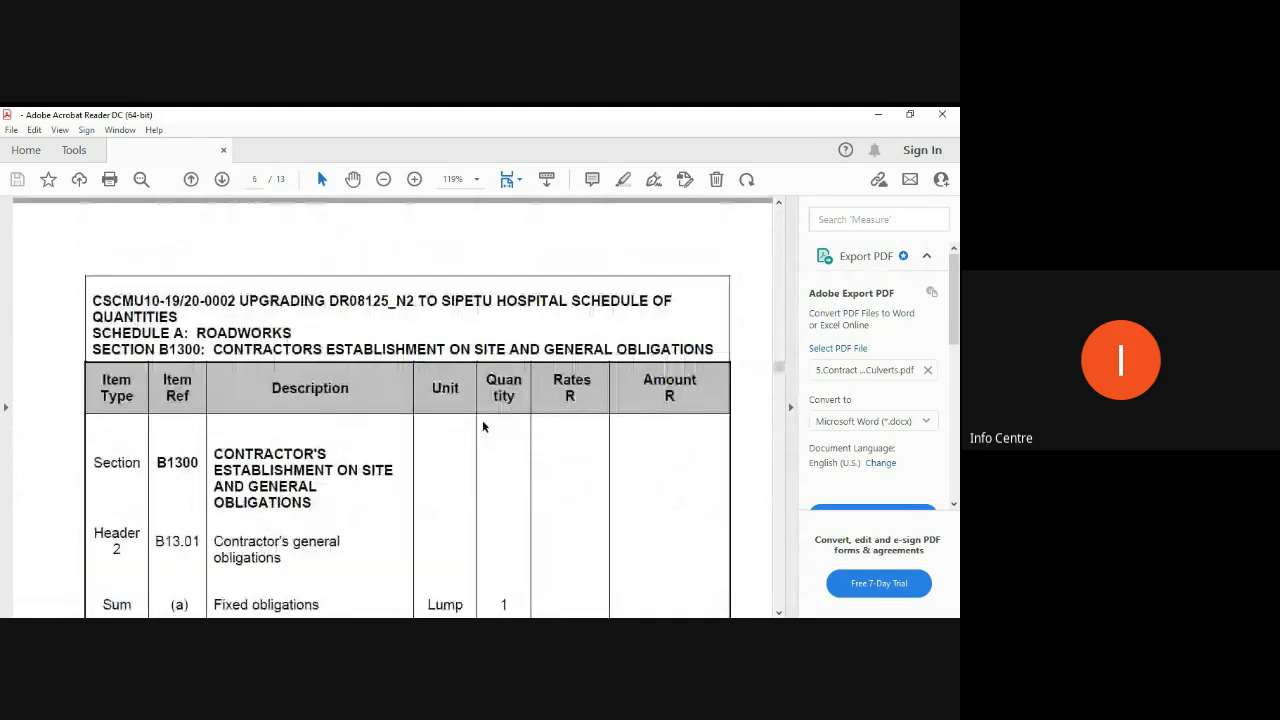
{"action": "scroll", "coordinate": [483, 427], "scroll_direction": "down", "scroll_amount": 1}
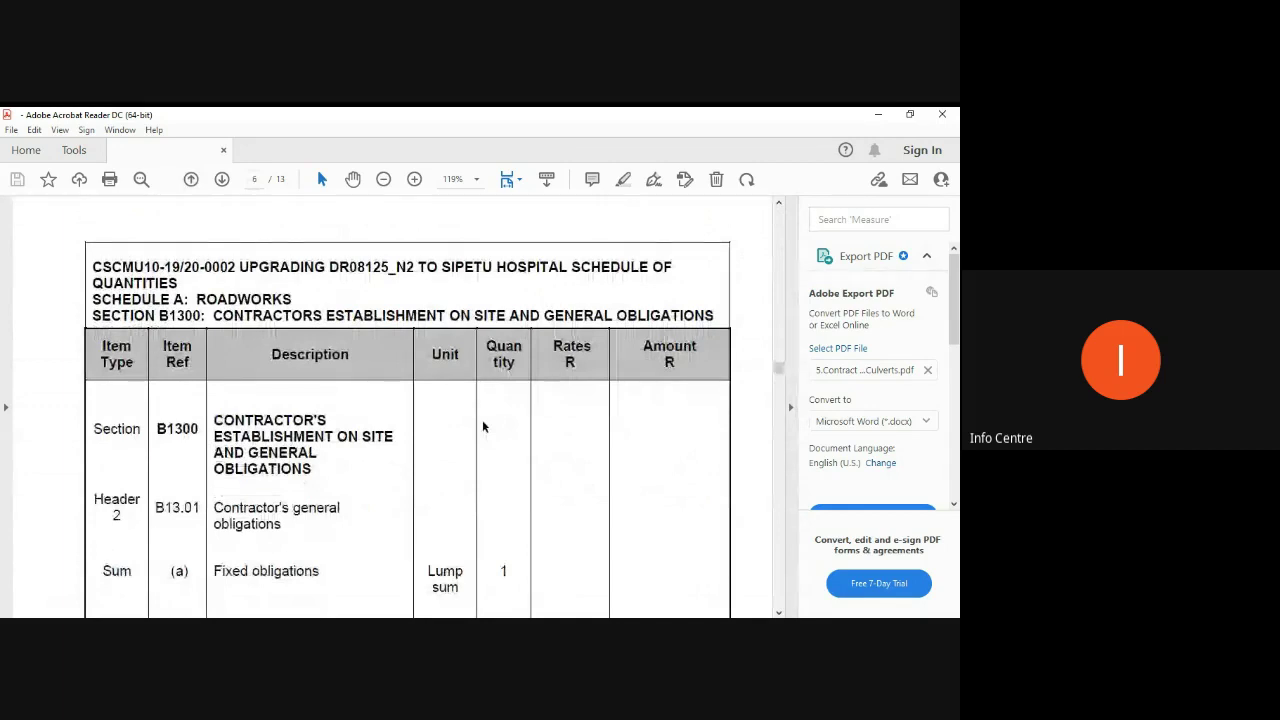
{"action": "scroll", "coordinate": [483, 427], "scroll_direction": "down", "scroll_amount": 5}
{"action": "scroll", "coordinate": [483, 427], "scroll_direction": "down", "scroll_amount": 5}
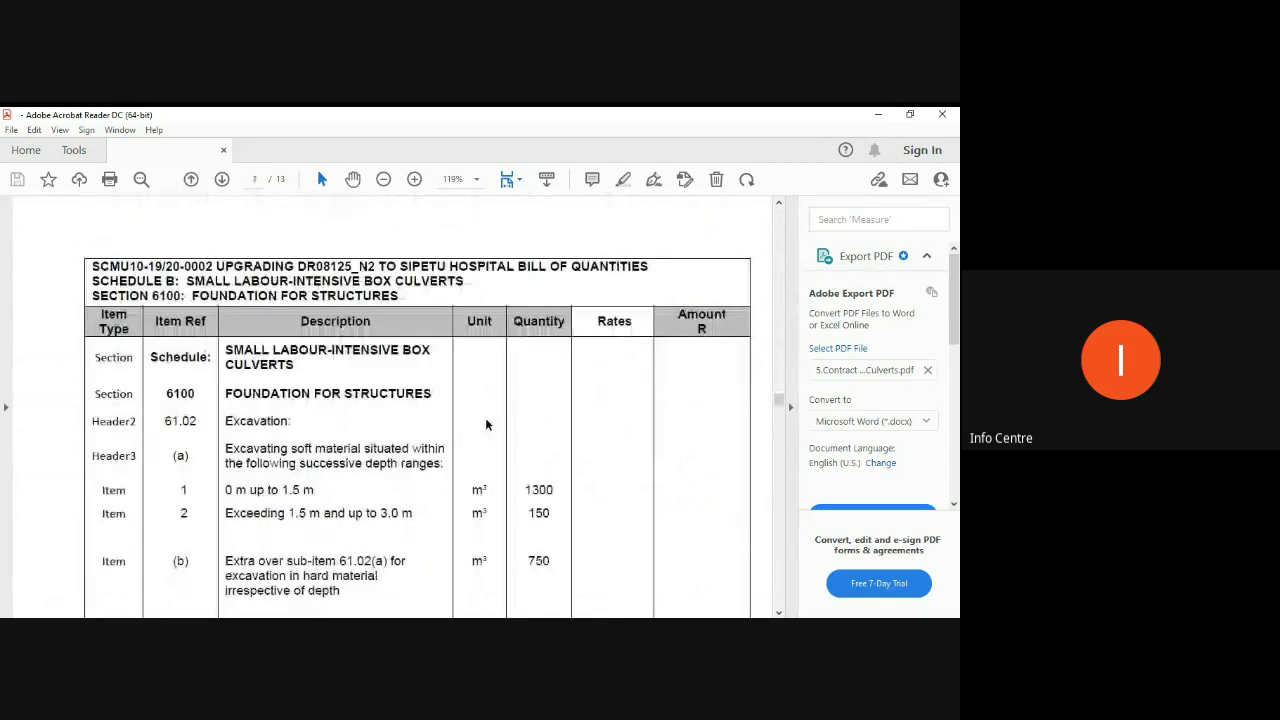
{"action": "scroll", "coordinate": [486, 425], "scroll_direction": "down", "scroll_amount": 10}
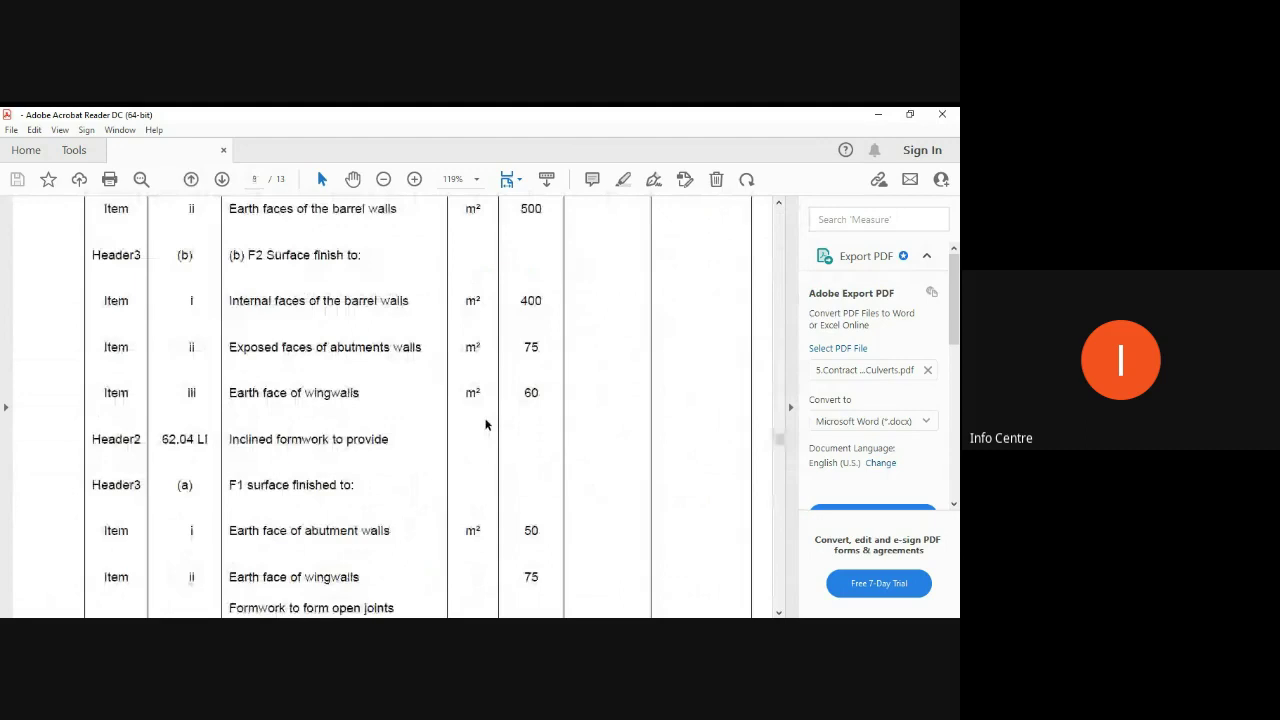
{"action": "scroll", "coordinate": [486, 425], "scroll_direction": "down", "scroll_amount": 20}
{"action": "scroll", "coordinate": [481, 425], "scroll_direction": "down", "scroll_amount": 1}
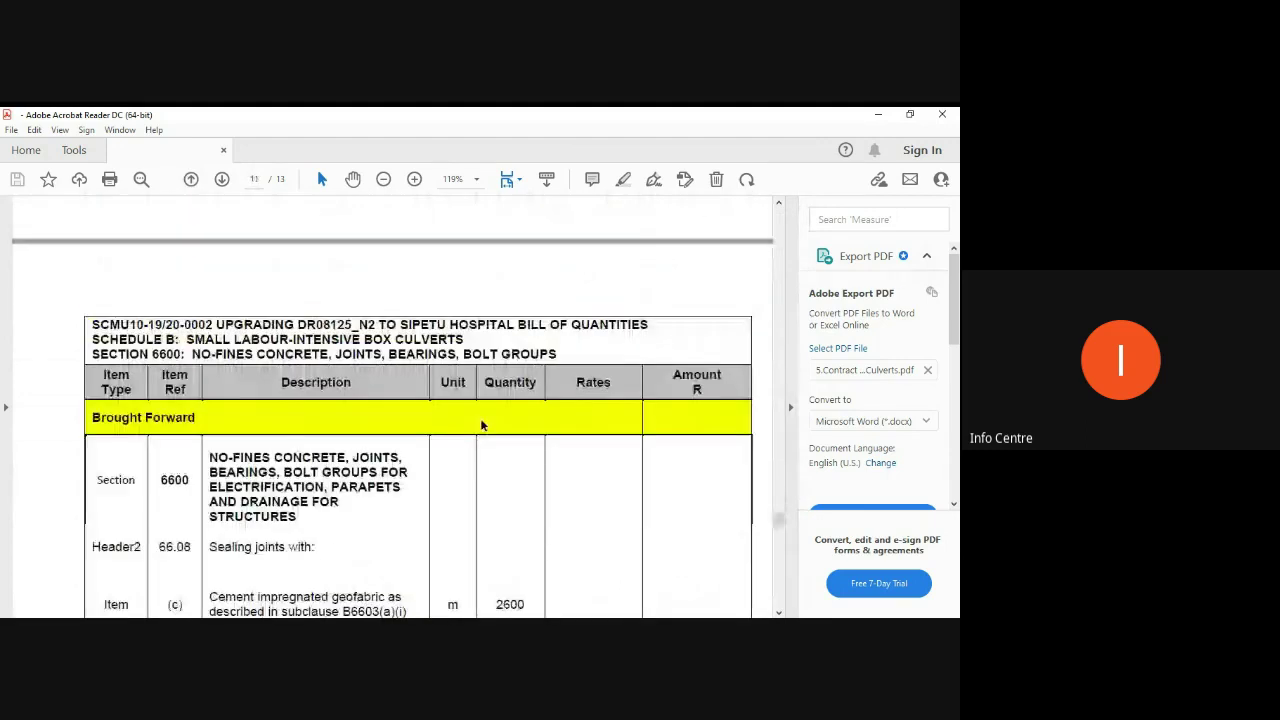
{"action": "scroll", "coordinate": [481, 425], "scroll_direction": "down", "scroll_amount": 5}
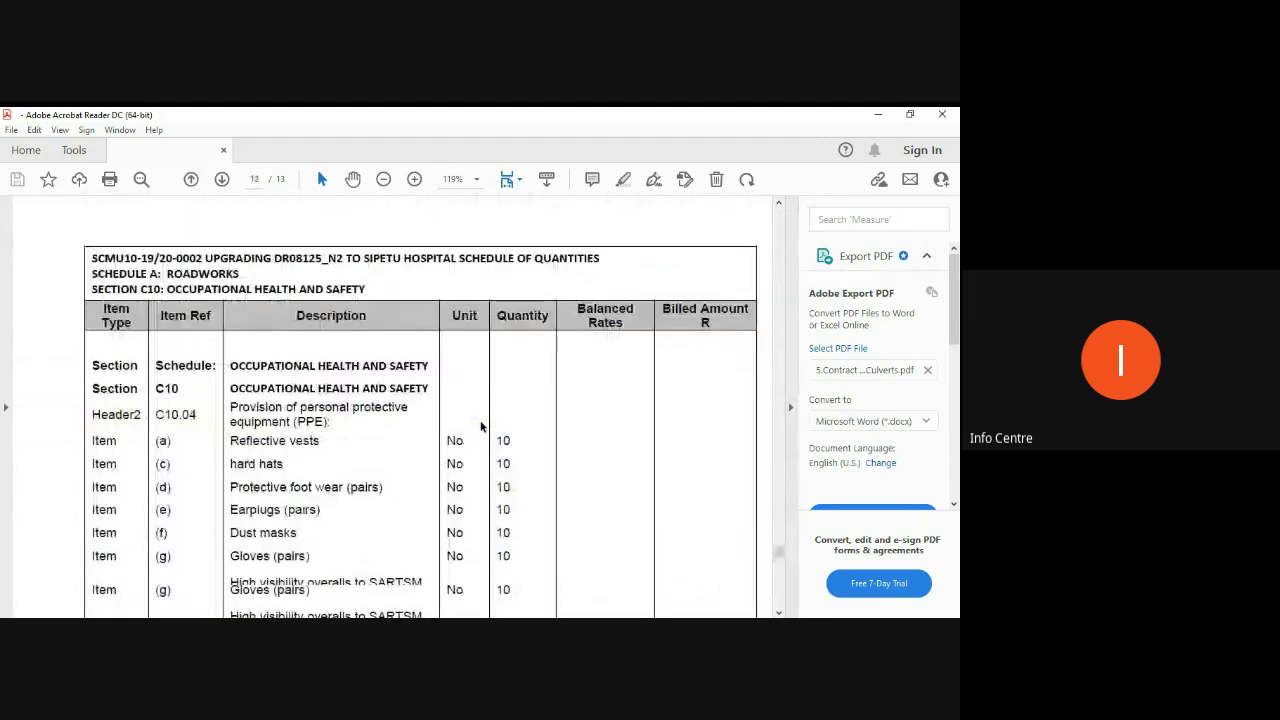
{"action": "scroll", "coordinate": [481, 425], "scroll_direction": "down", "scroll_amount": 5}
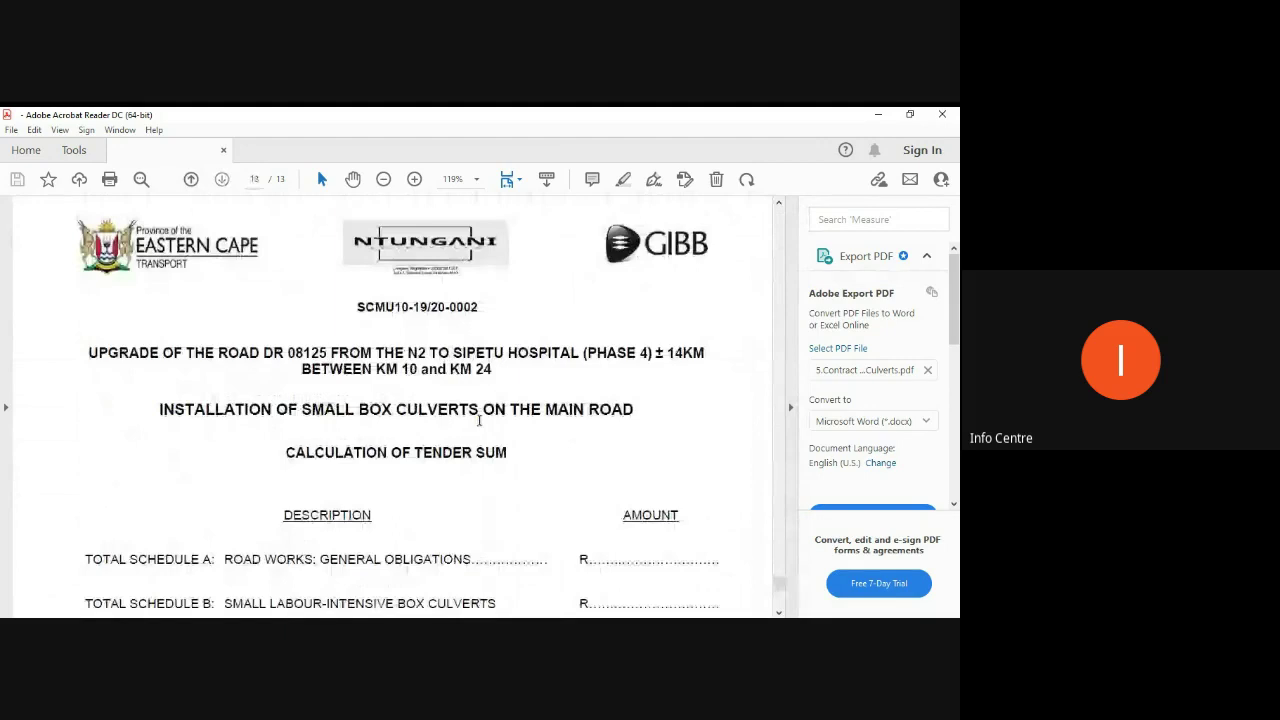
Examine the end of the health and safety schedule and the tender sum calculation page, and return towards the earlier schedules.
{"action": "scroll", "coordinate": [479, 420], "scroll_direction": "up", "scroll_amount": 5}
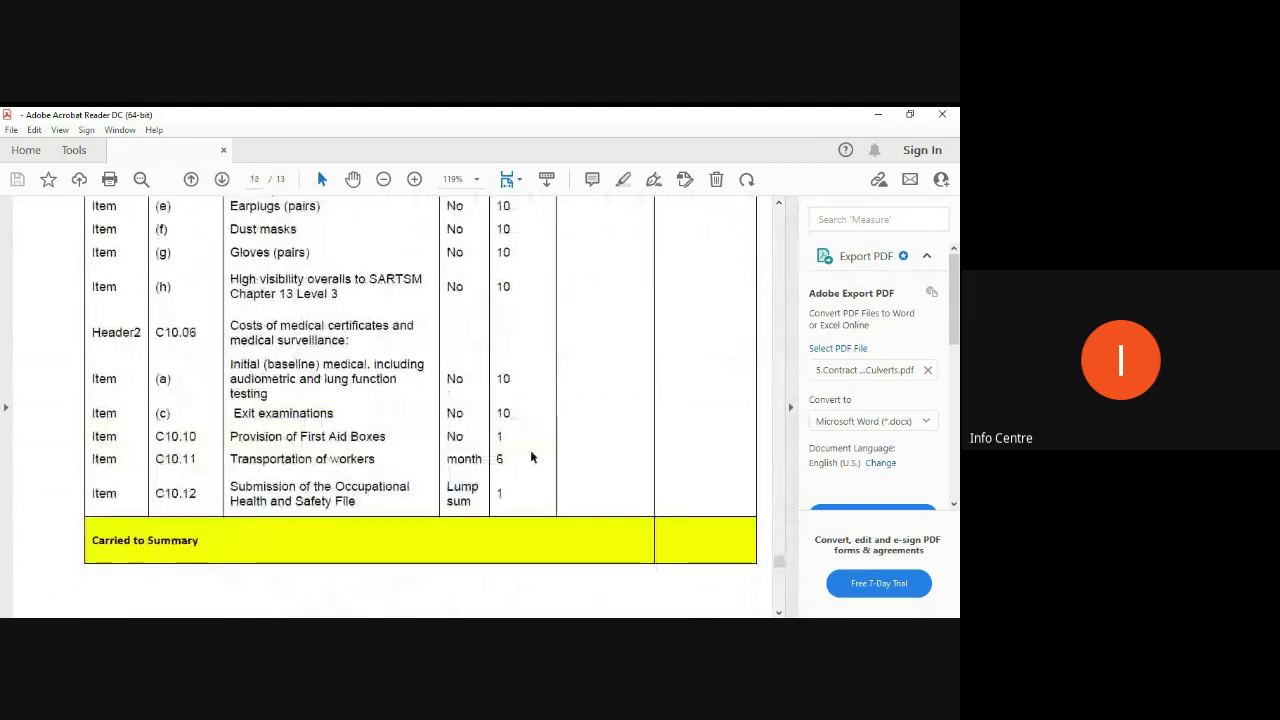
{"action": "scroll", "coordinate": [531, 457], "scroll_direction": "down", "scroll_amount": 5}
{"action": "scroll", "coordinate": [531, 452], "scroll_direction": "down", "scroll_amount": 3}
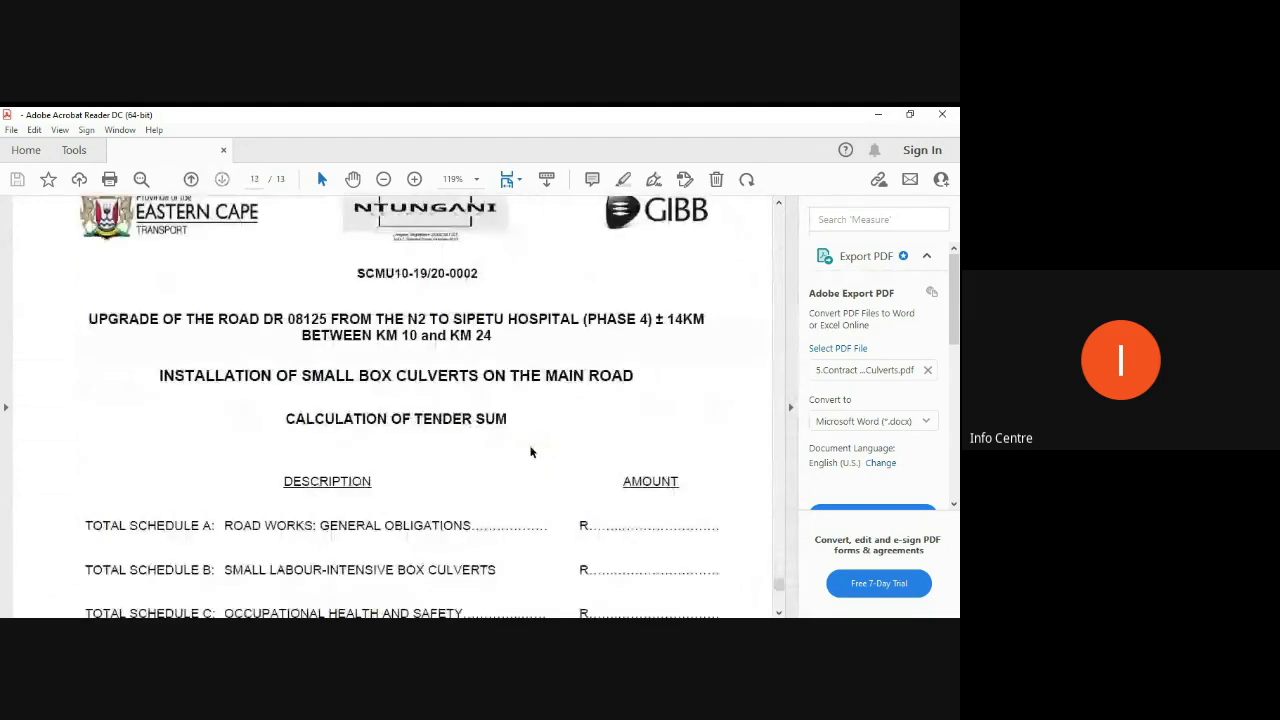
{"action": "scroll", "coordinate": [531, 452], "scroll_direction": "down", "scroll_amount": 2}
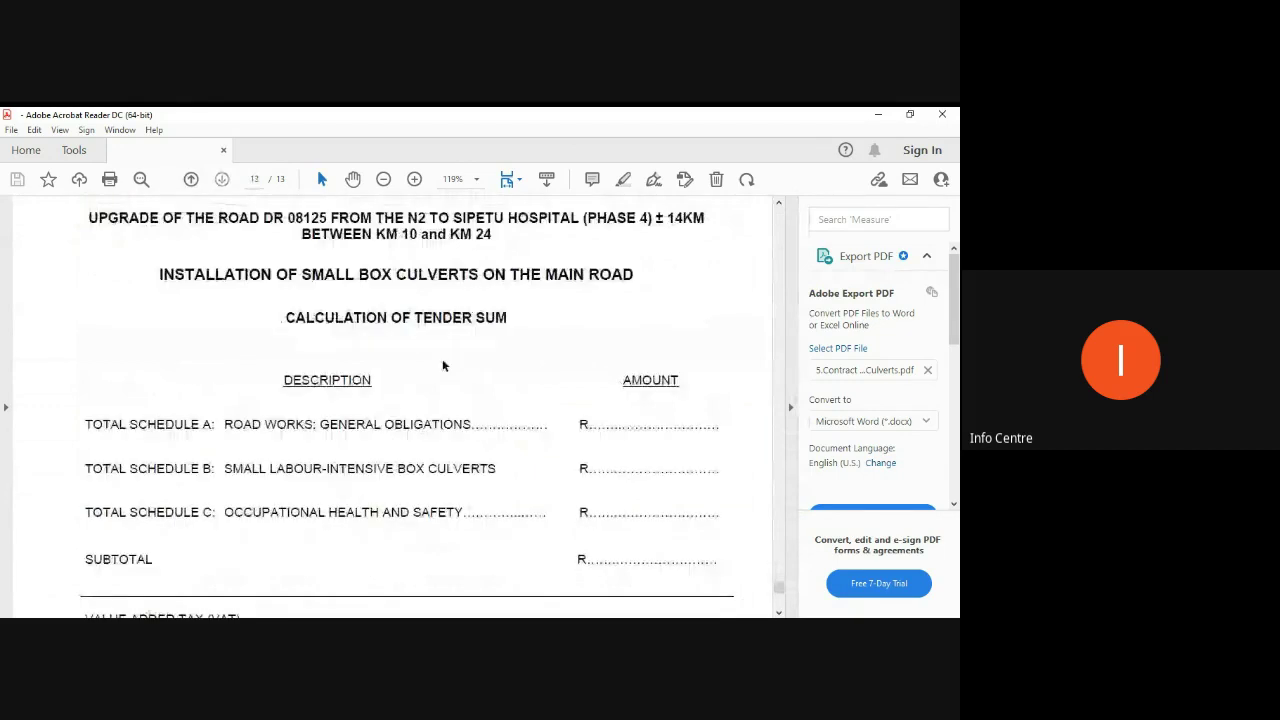
{"action": "scroll", "coordinate": [436, 400], "scroll_direction": "down", "scroll_amount": 1}
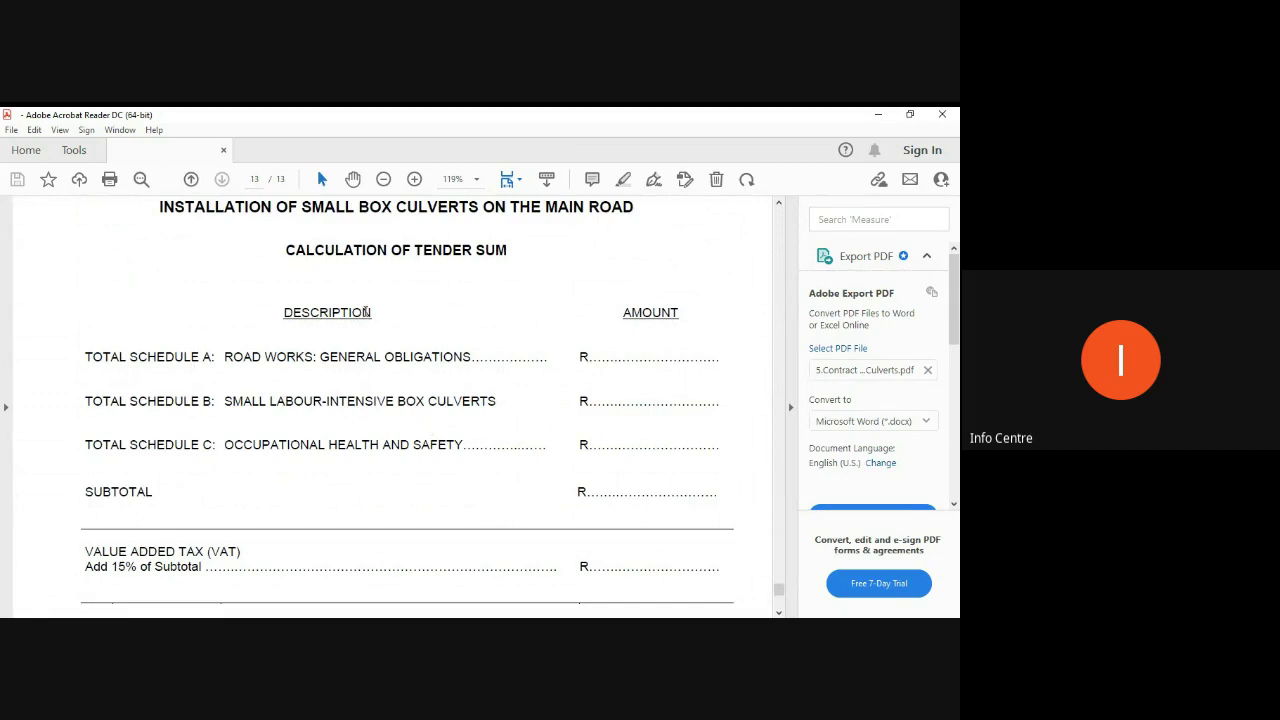
{"action": "scroll", "coordinate": [417, 377], "scroll_direction": "up", "scroll_amount": 1}
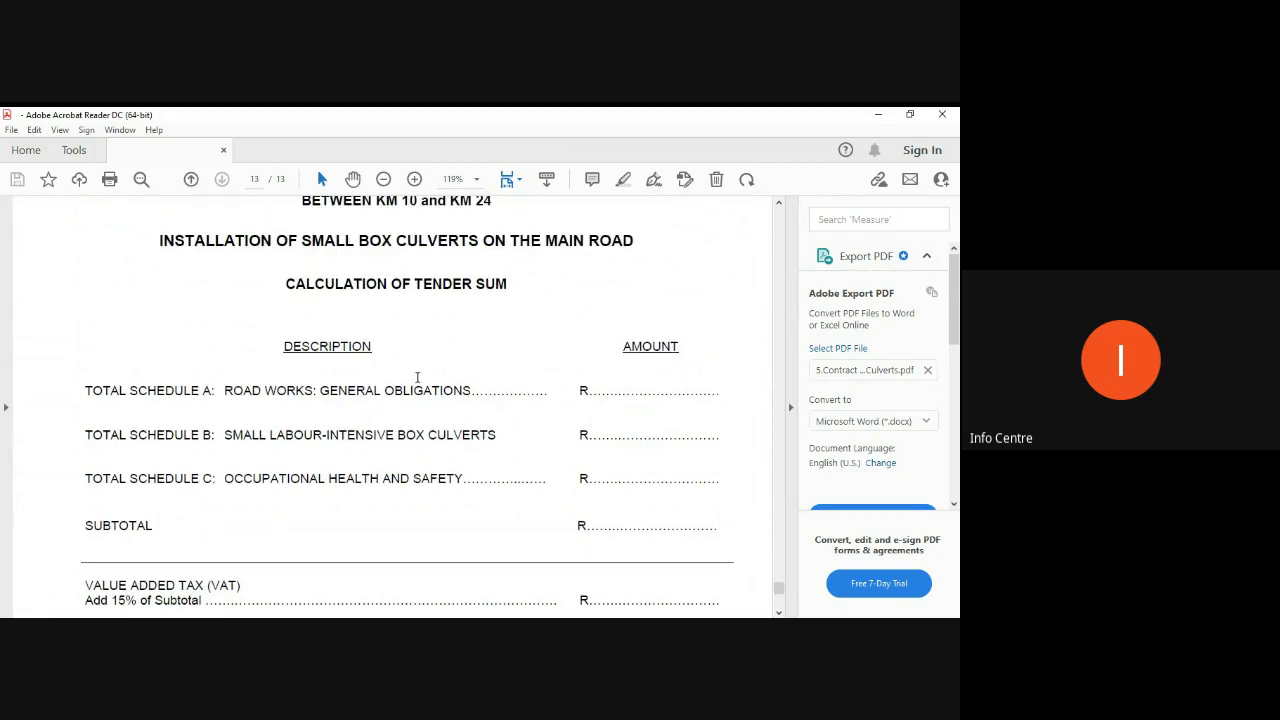
{"action": "scroll", "coordinate": [417, 377], "scroll_direction": "up", "scroll_amount": 10}
{"action": "mouse_move", "coordinate": [779, 576]}
{"action": "left_mouse_down"}
{"action": "mouse_move", "coordinate": [786, 325]}
{"action": "mouse_move", "coordinate": [785, 379]}
{"action": "left_mouse_up"}
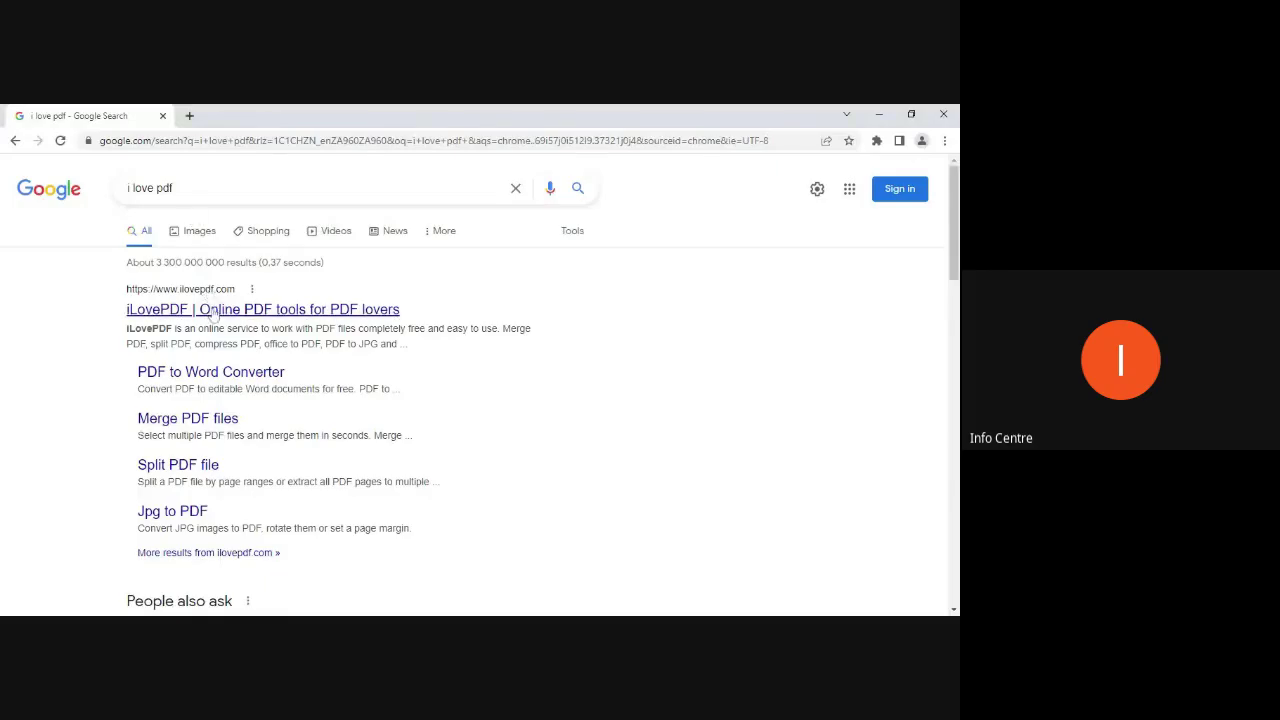
Open the iLovePDF website in the browser and load the contract pricing data PDF into its Split PDF tool.
{"action": "left_click", "coordinate": [212, 312]}
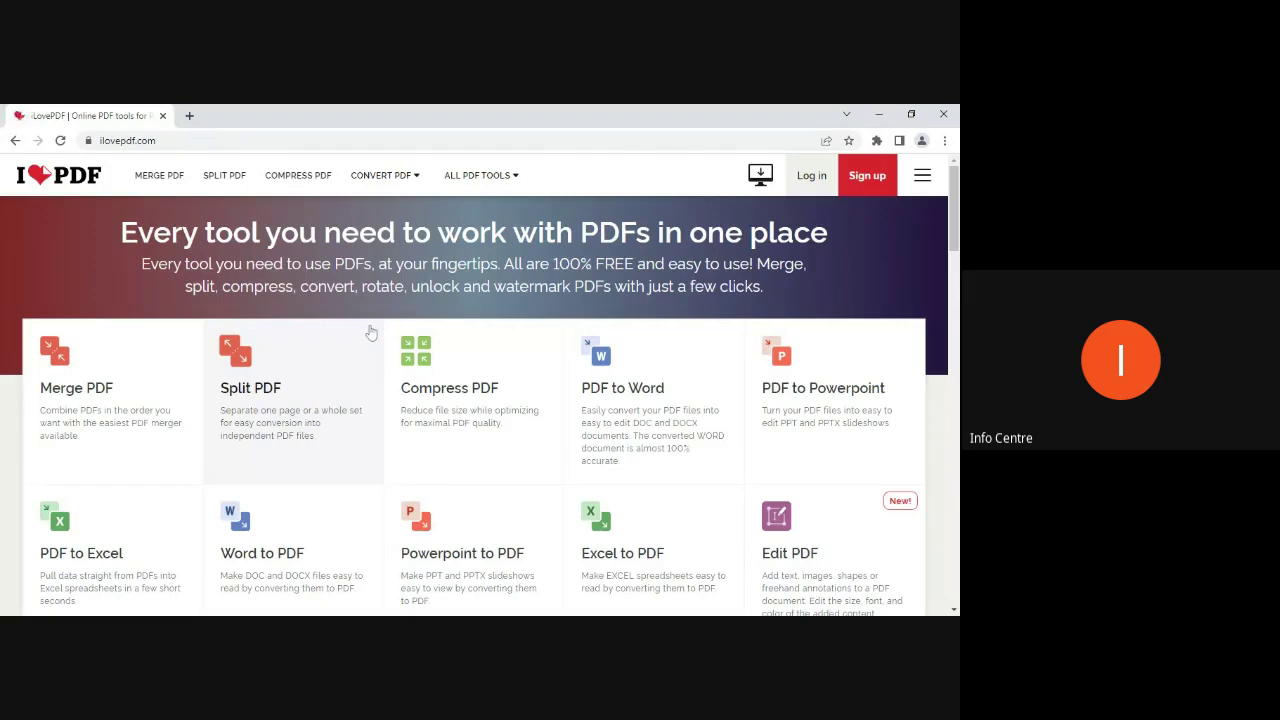
{"action": "left_click", "coordinate": [241, 372]}
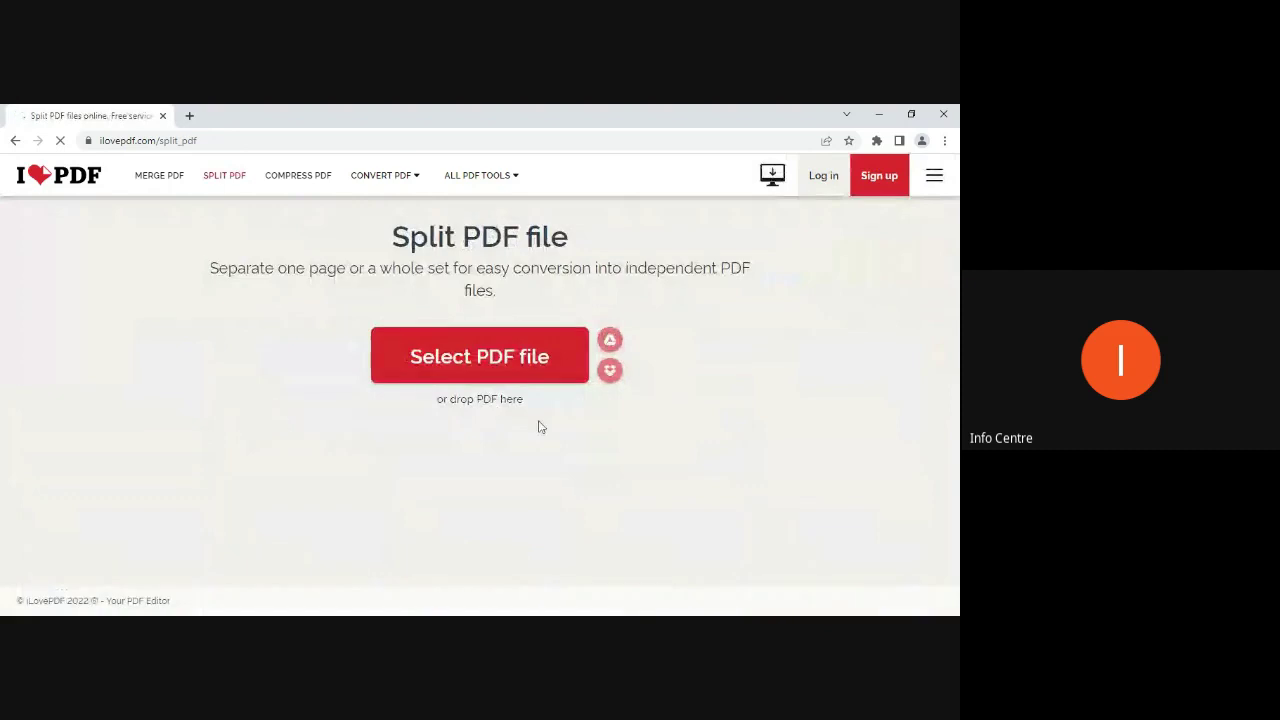
{"action": "left_click", "coordinate": [519, 369]}
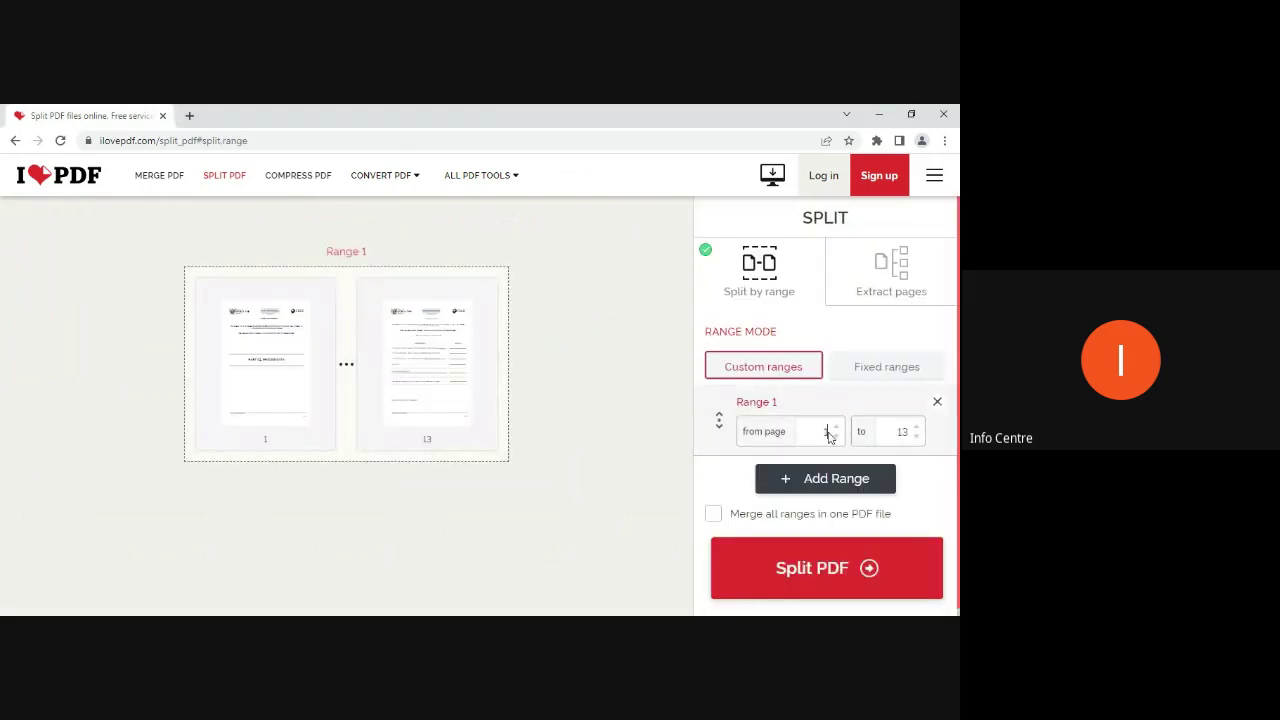
Split the PDF with a custom range from page 6 to page 12 and download the result.
{"action": "type", "text": "6"}
{"action": "key", "text": "Tab"}
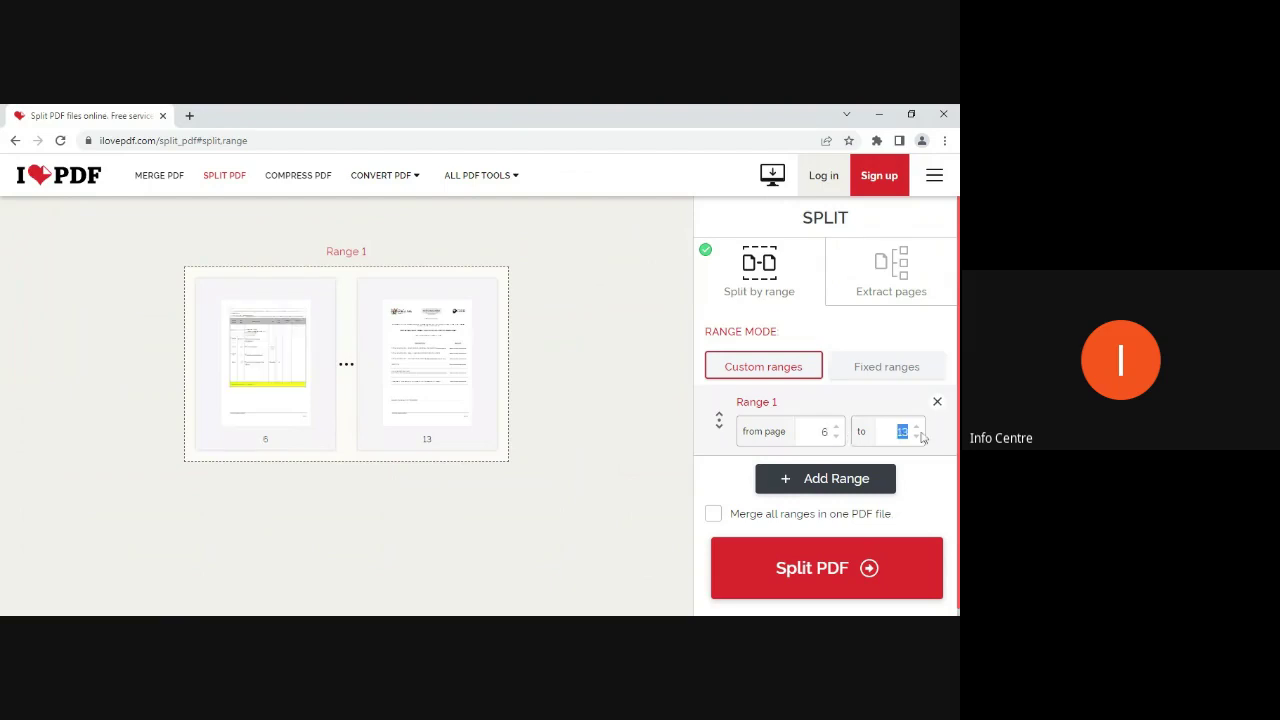
{"action": "type", "text": "12"}
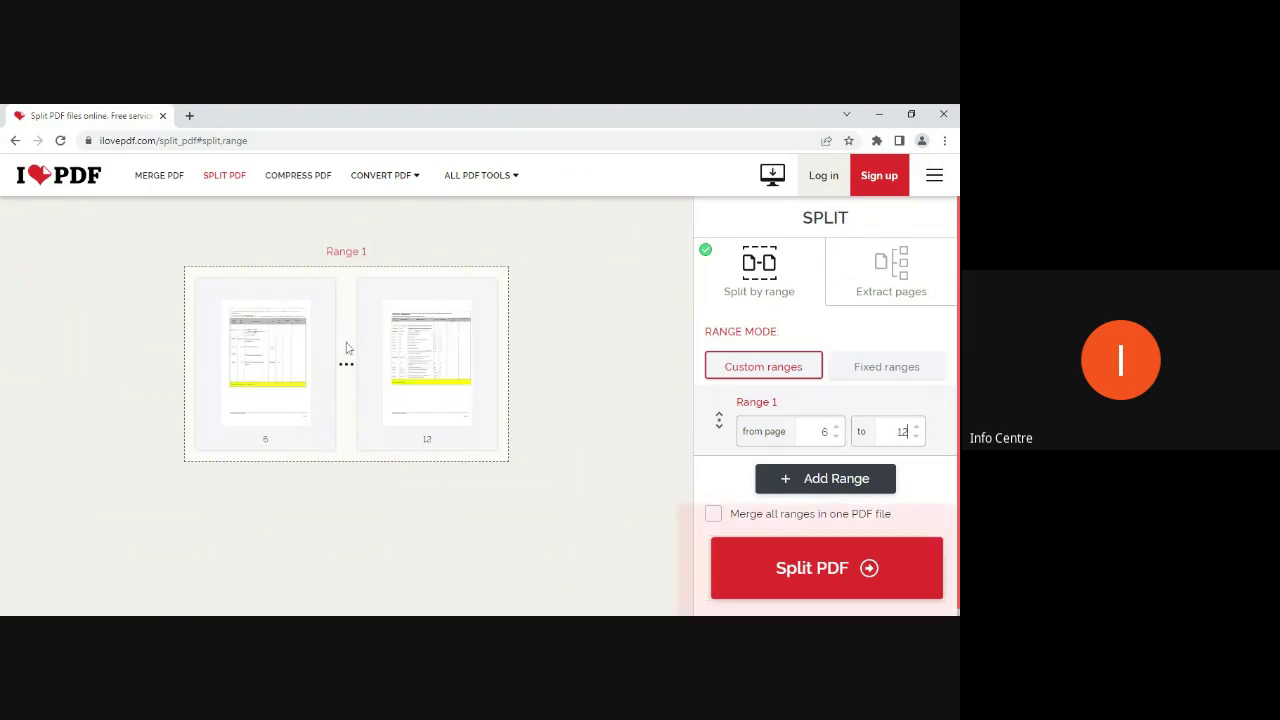
{"action": "left_click", "coordinate": [819, 577]}
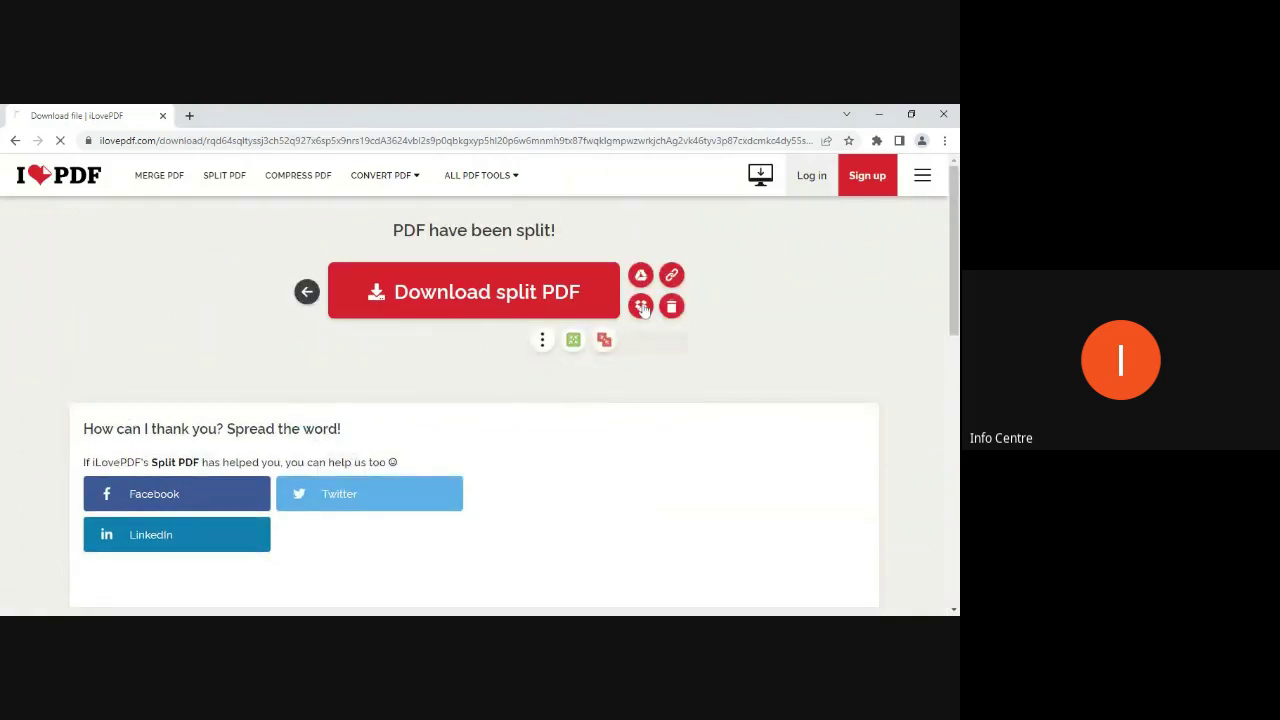
{"action": "left_click", "coordinate": [497, 306]}
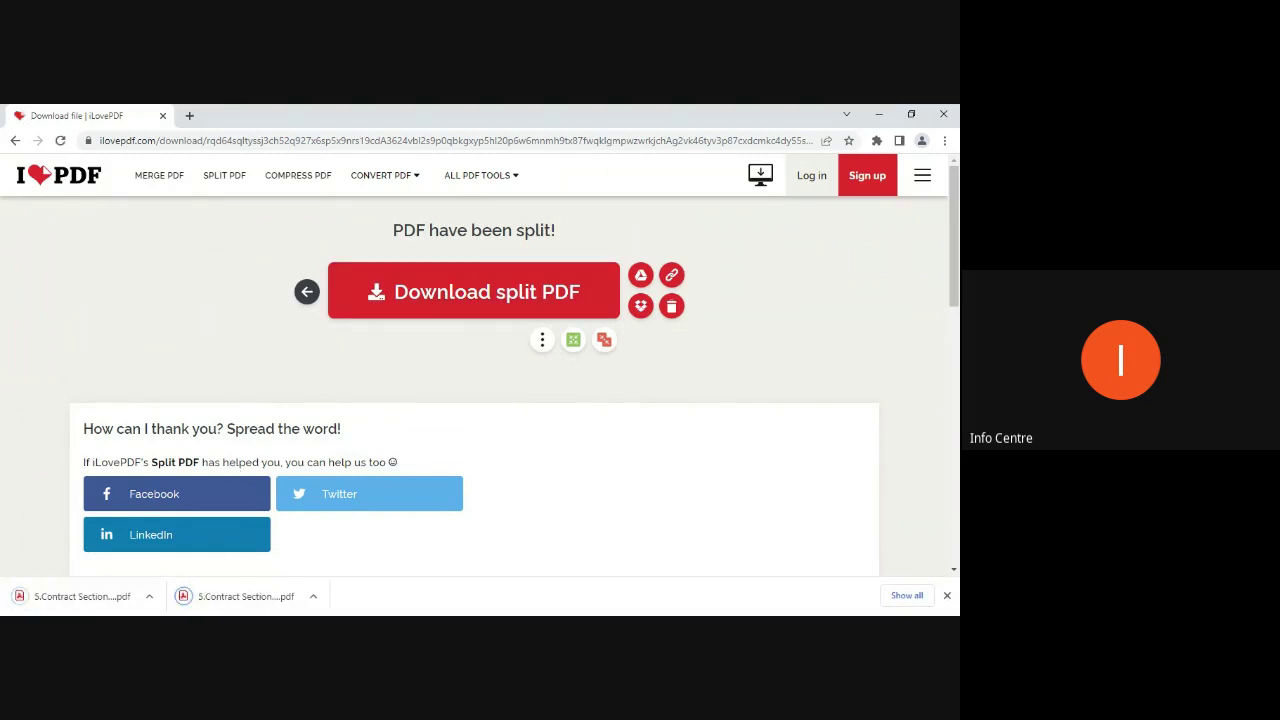
Open the downloaded split PDF, check all its schedule pages and save a copy as "pdf BOQ.pdf".
{"action": "left_click", "coordinate": [147, 604]}
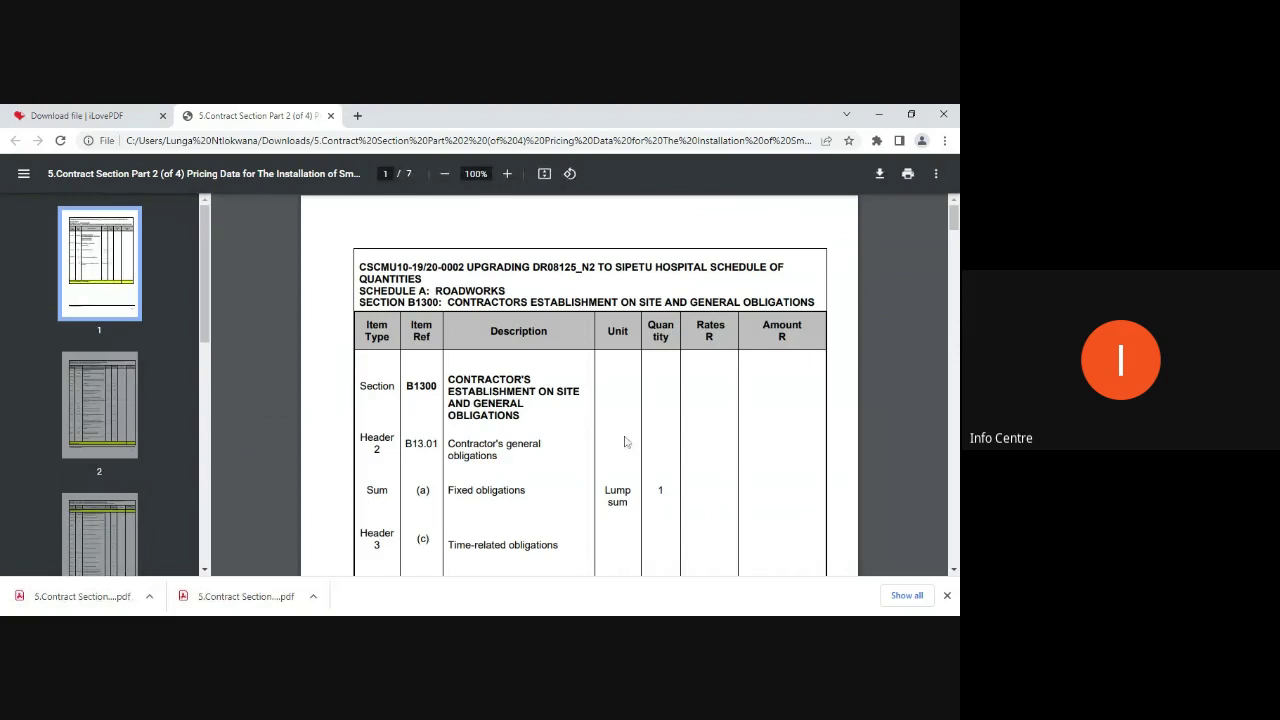
{"action": "scroll", "coordinate": [626, 441], "scroll_direction": "down", "scroll_amount": 15}
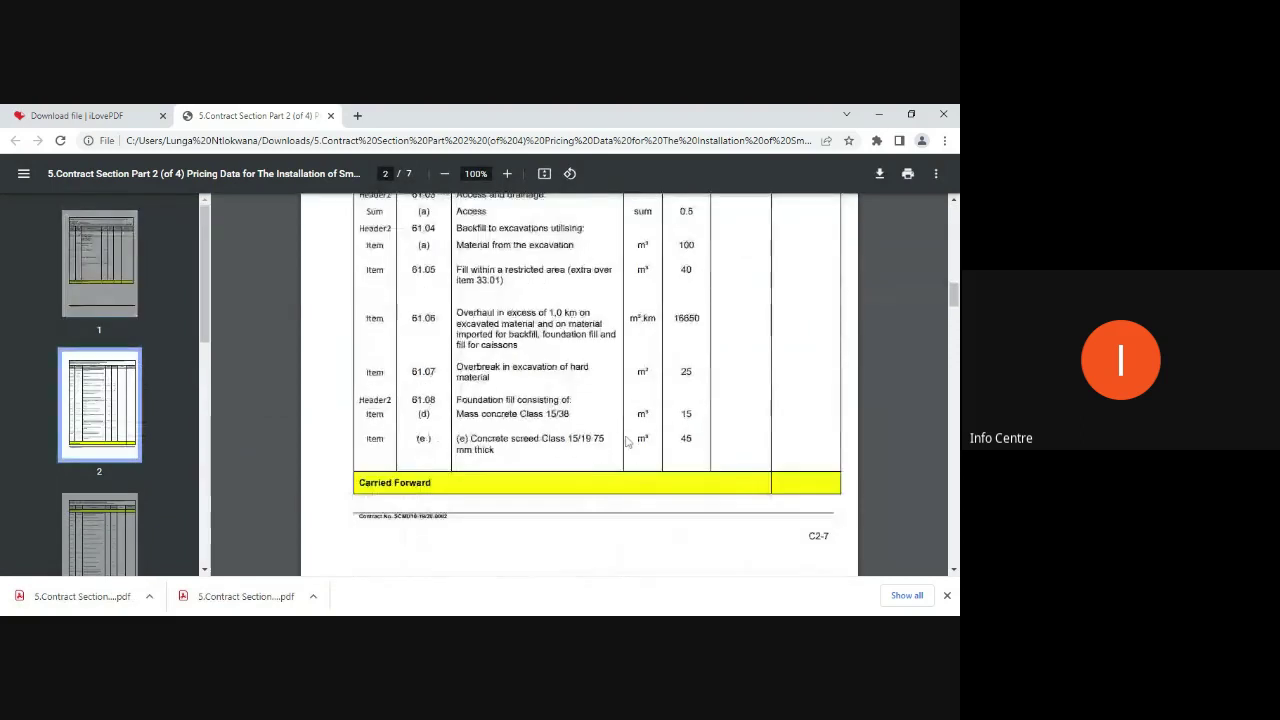
{"action": "scroll", "coordinate": [626, 441], "scroll_direction": "down", "scroll_amount": 4}
{"action": "scroll", "coordinate": [627, 441], "scroll_direction": "down", "scroll_amount": 20}
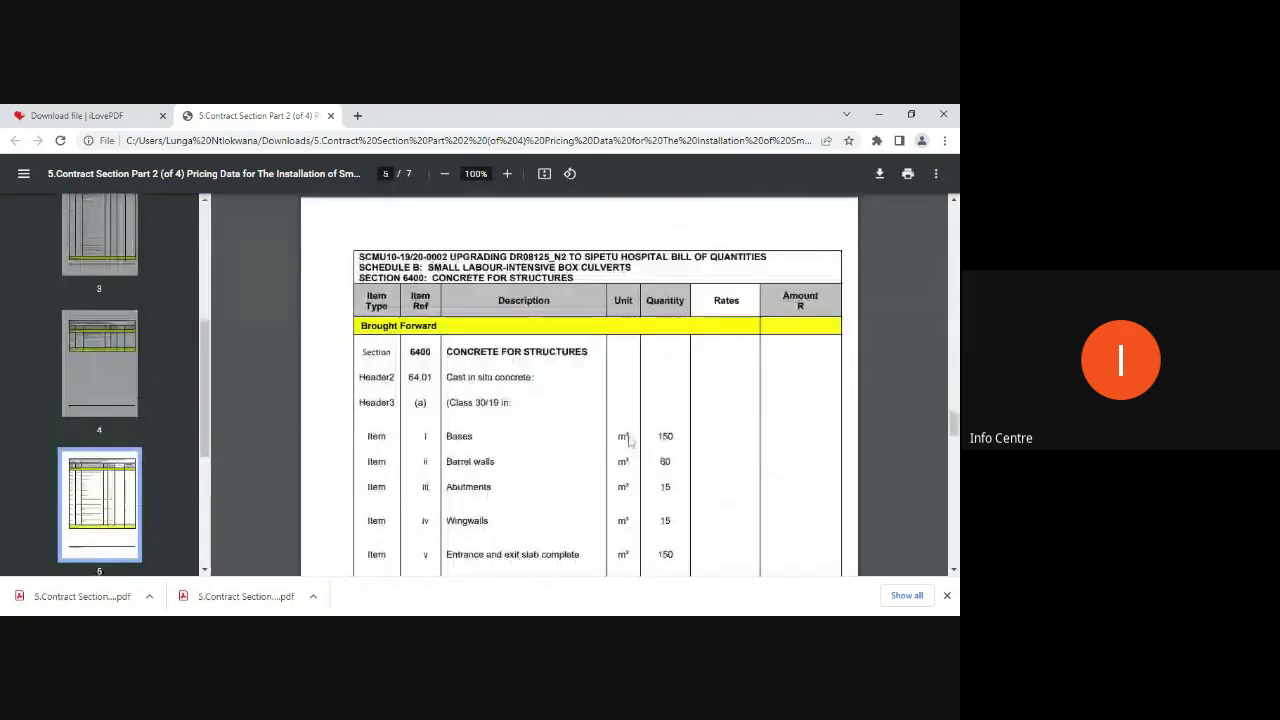
{"action": "scroll", "coordinate": [627, 441], "scroll_direction": "down", "scroll_amount": 10}
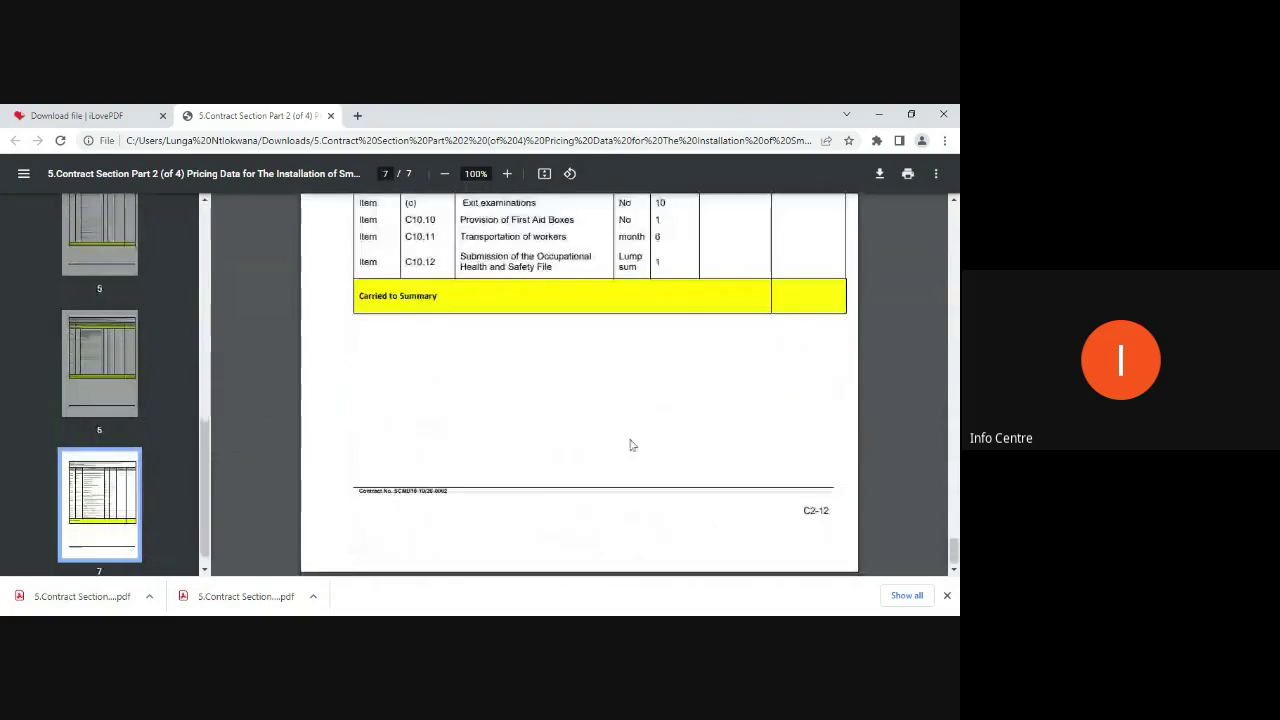
{"action": "left_click", "coordinate": [880, 174]}
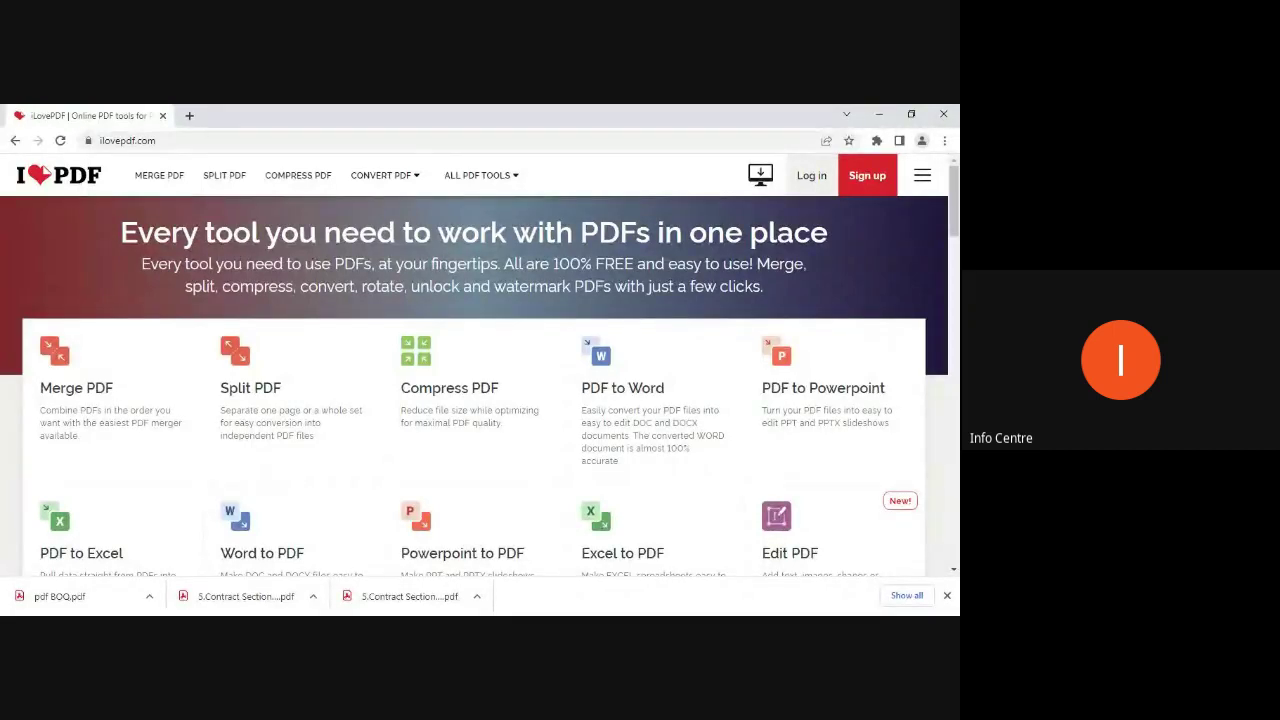
Convert "pdf BOQ.pdf" with iLovePDF's PDF to Excel tool and download the resulting spreadsheet.
{"action": "scroll", "coordinate": [457, 409], "scroll_direction": "down", "scroll_amount": 1}
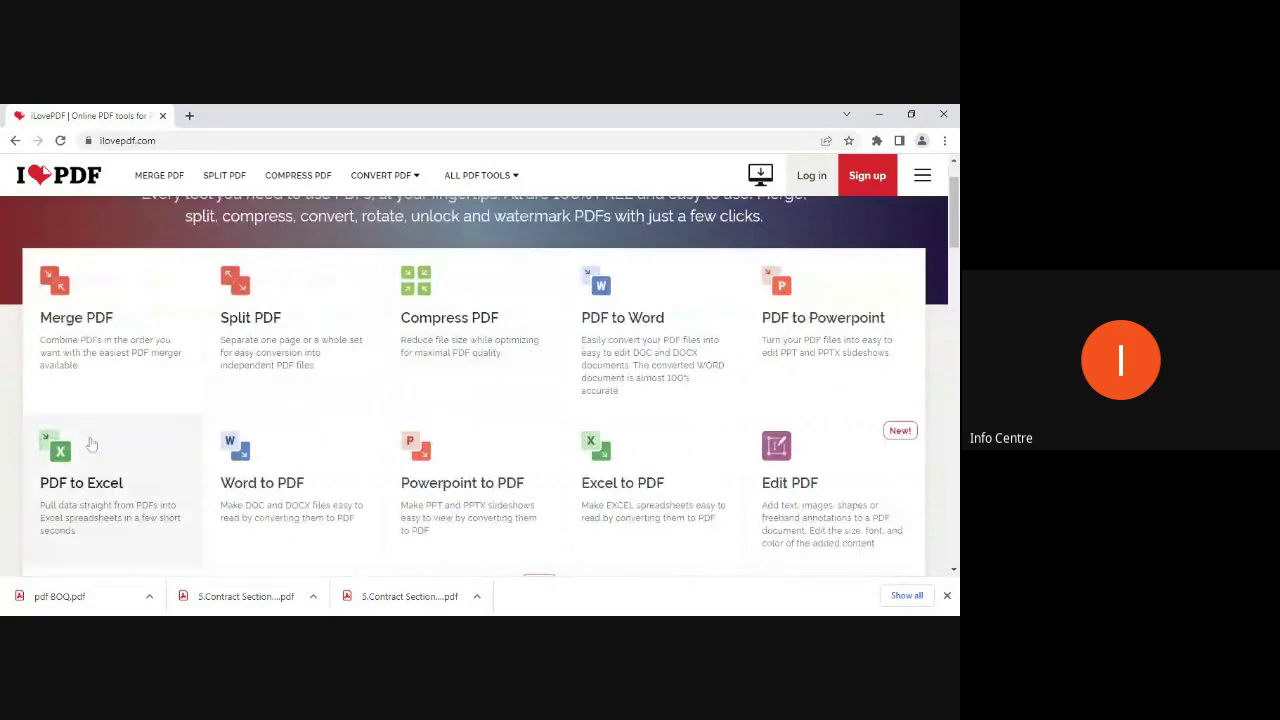
{"action": "left_click", "coordinate": [64, 463]}
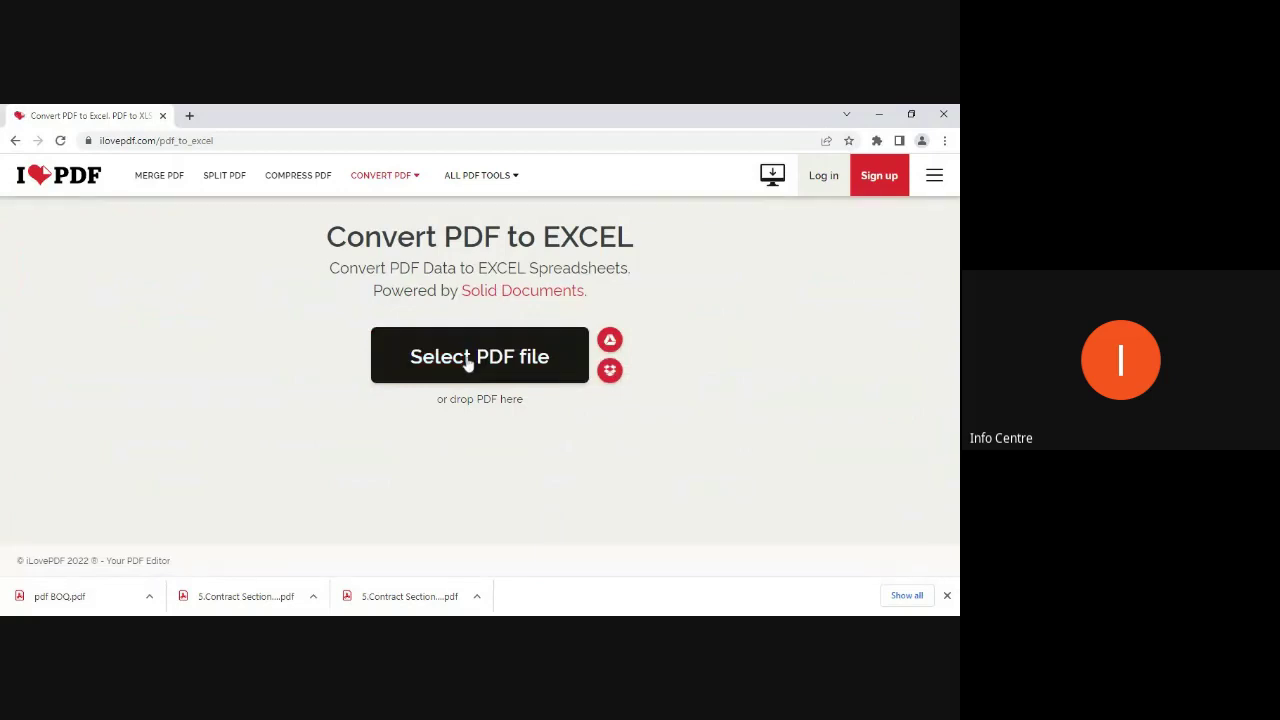
{"action": "left_click", "coordinate": [468, 364]}
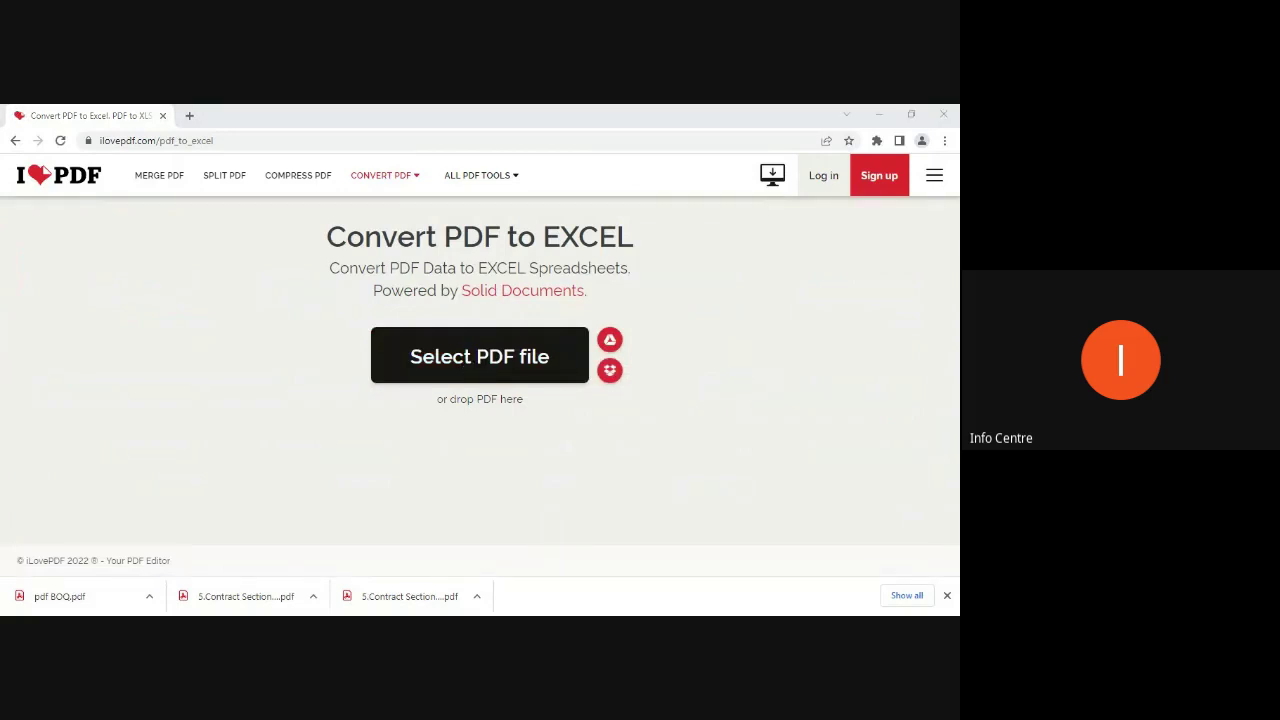
{"action": "key", "text": "Escape"}
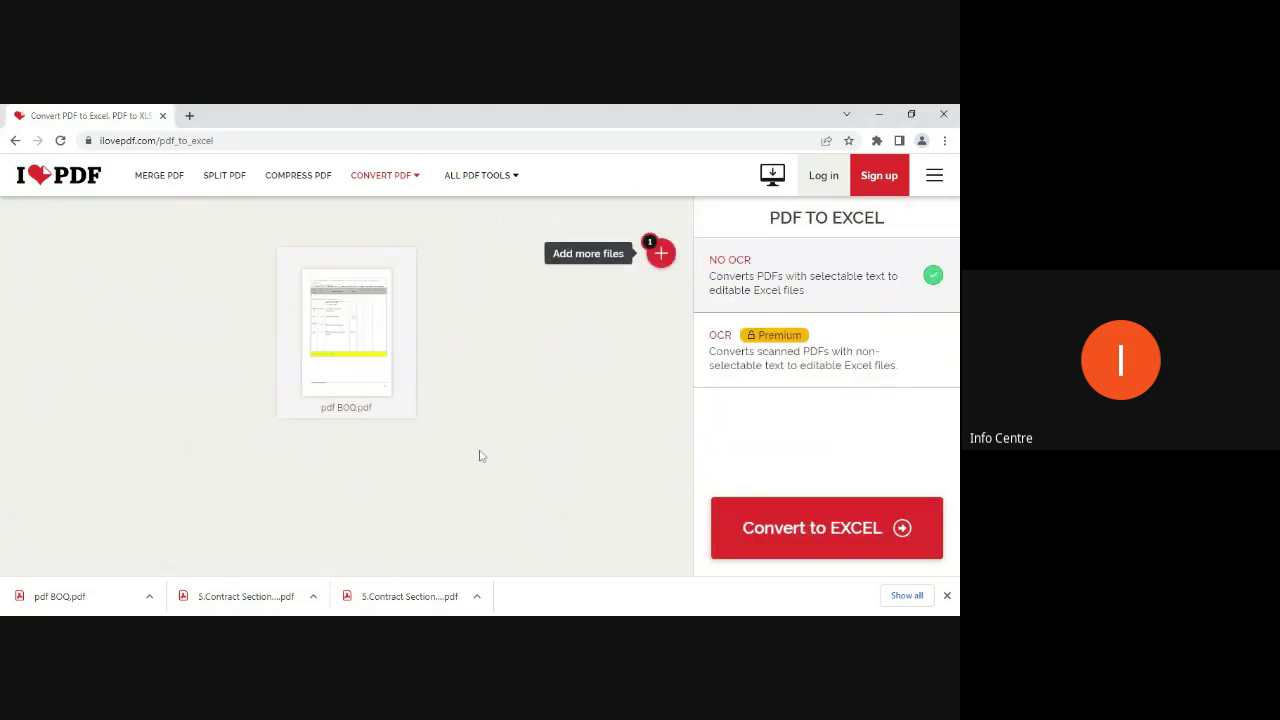
{"action": "left_click", "coordinate": [813, 527]}
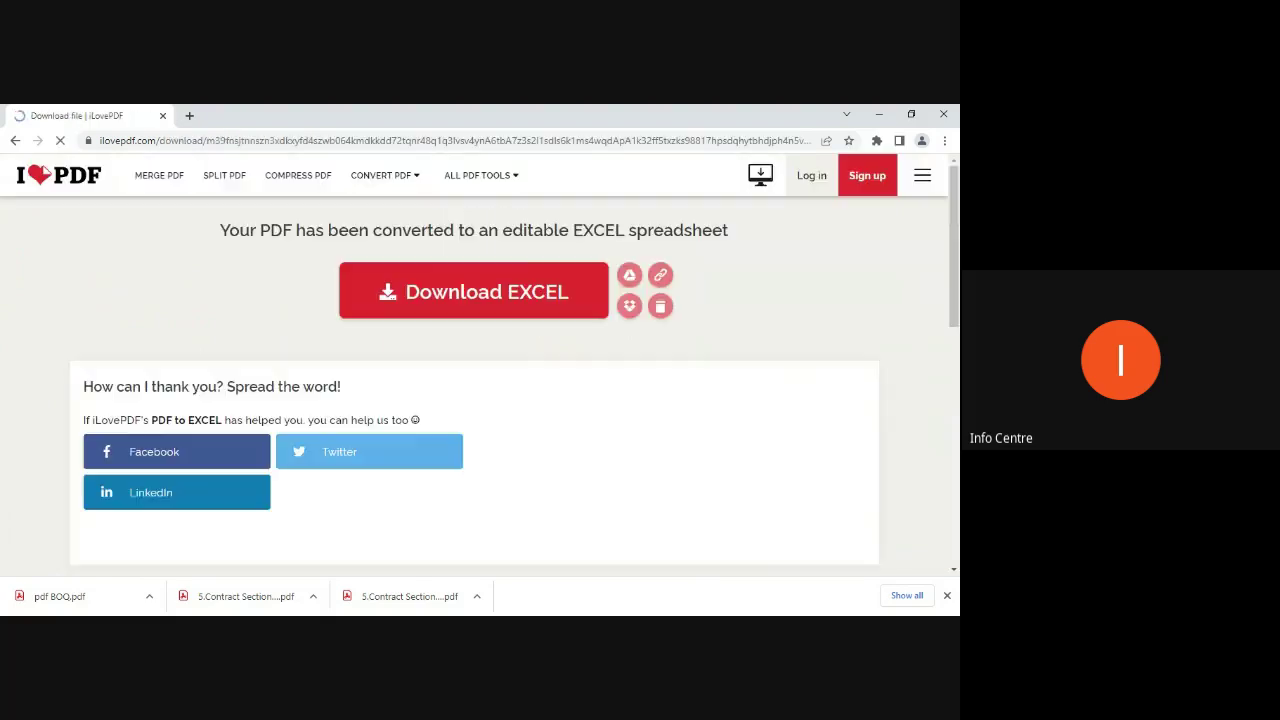
{"action": "left_click", "coordinate": [497, 294]}
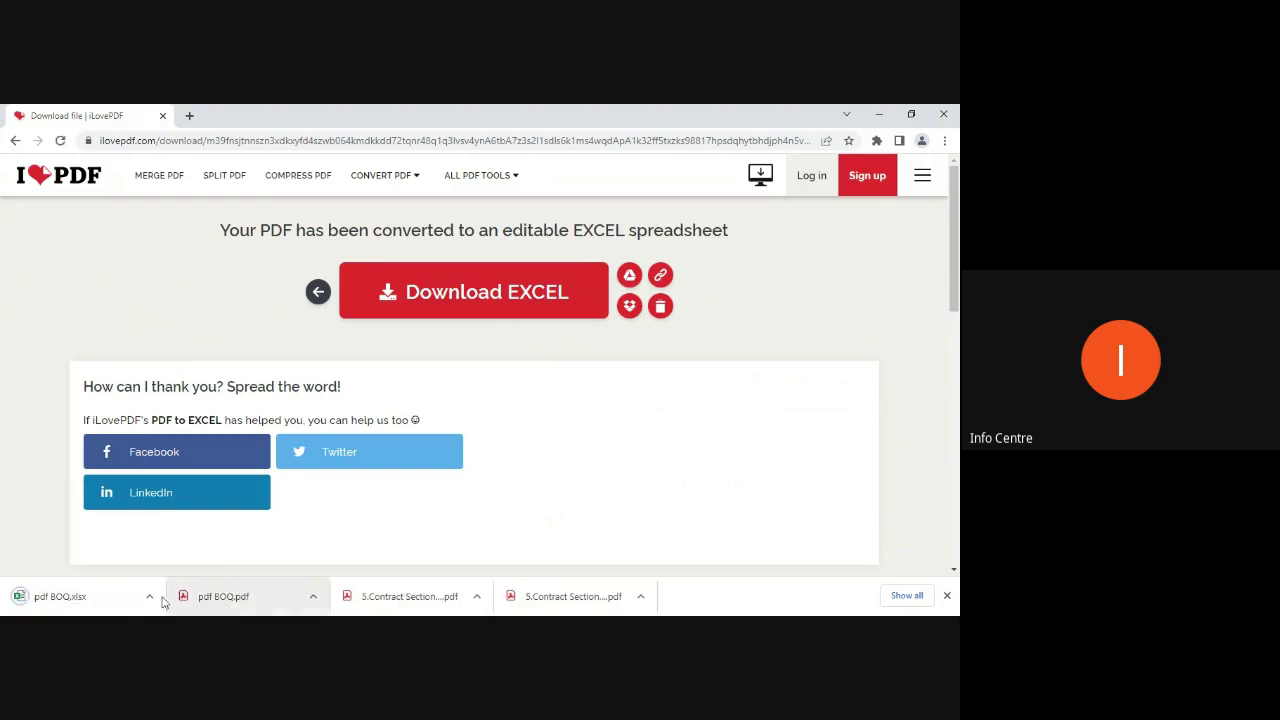
{"action": "left_click", "coordinate": [272, 462]}
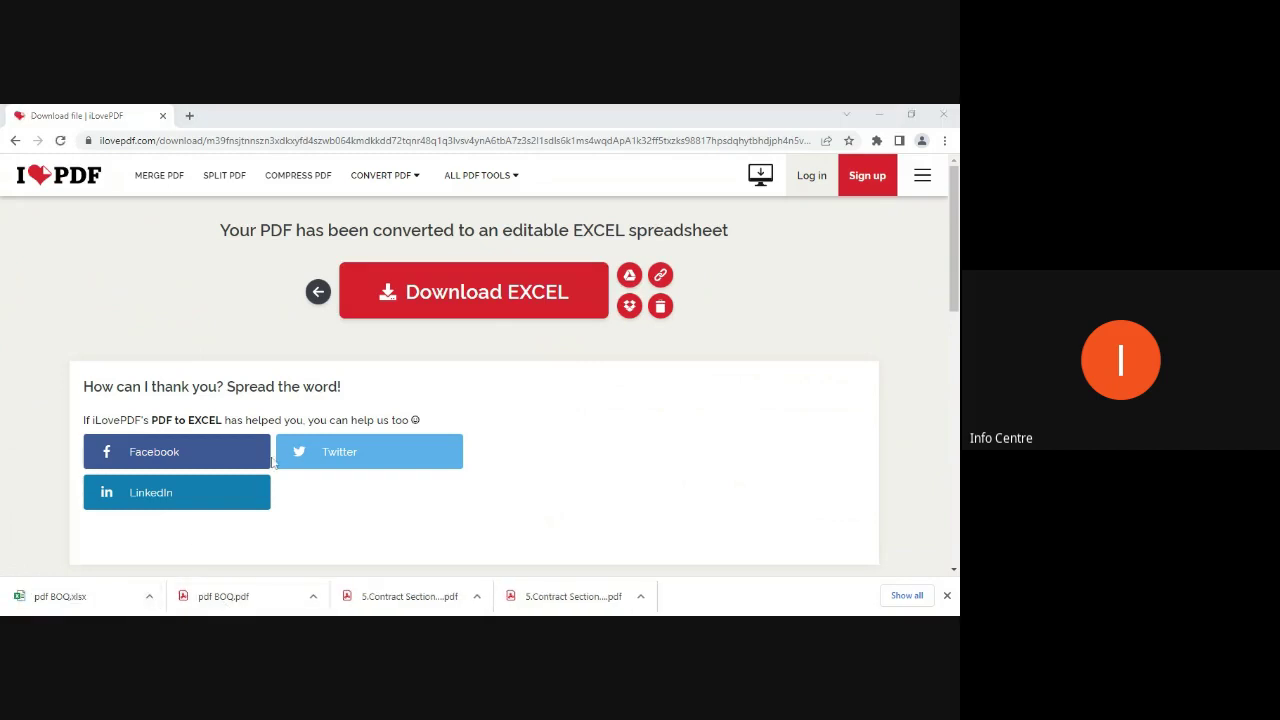
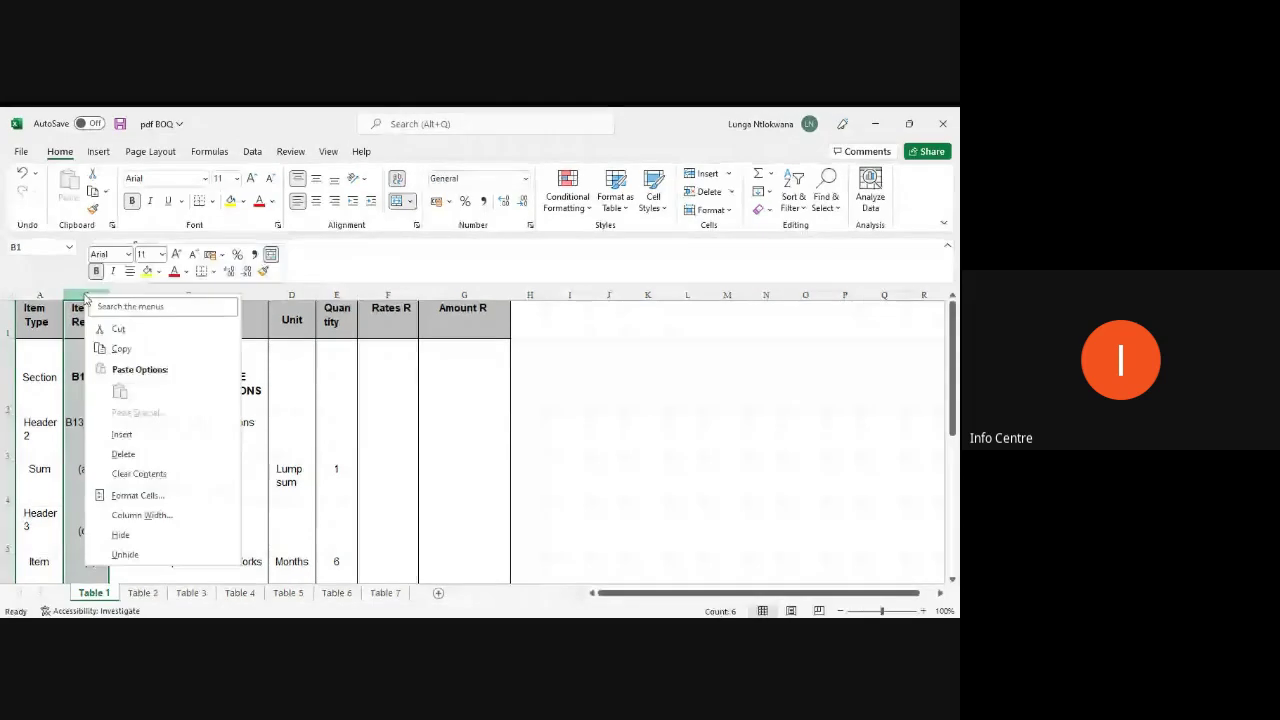
Delete the item reference column B from the Table 1 sheet.
{"action": "left_click", "coordinate": [128, 449]}
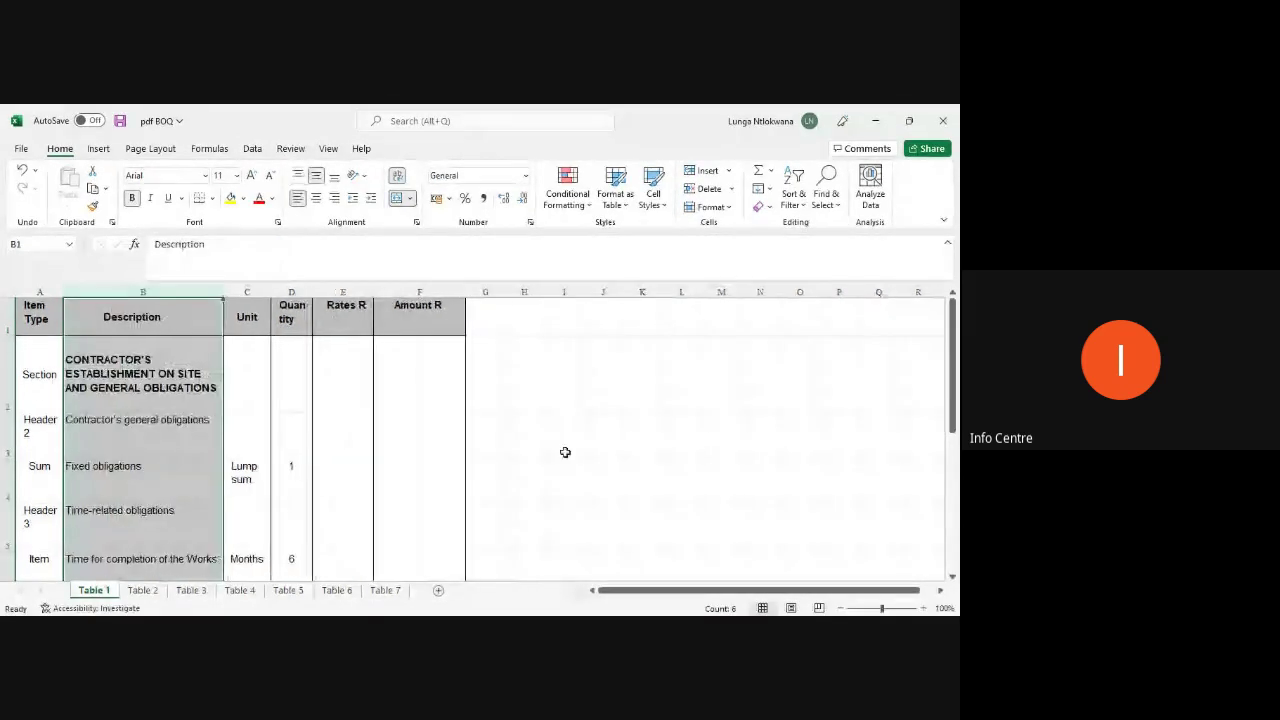
{"action": "left_click", "coordinate": [563, 449]}
Rename the quantity, rates and amount headers on Table 1 as "qty", "Rates" and "Amount".
{"action": "left_click", "coordinate": [40, 318]}
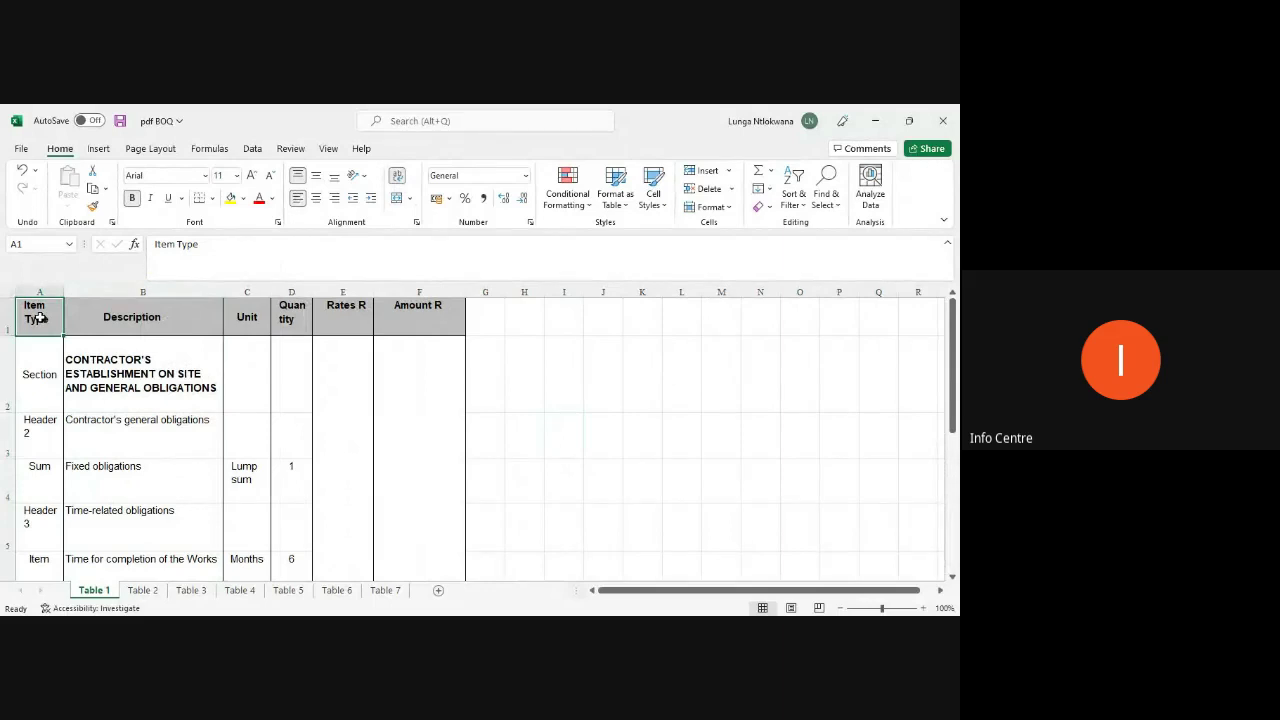
{"action": "key", "text": "Right"}
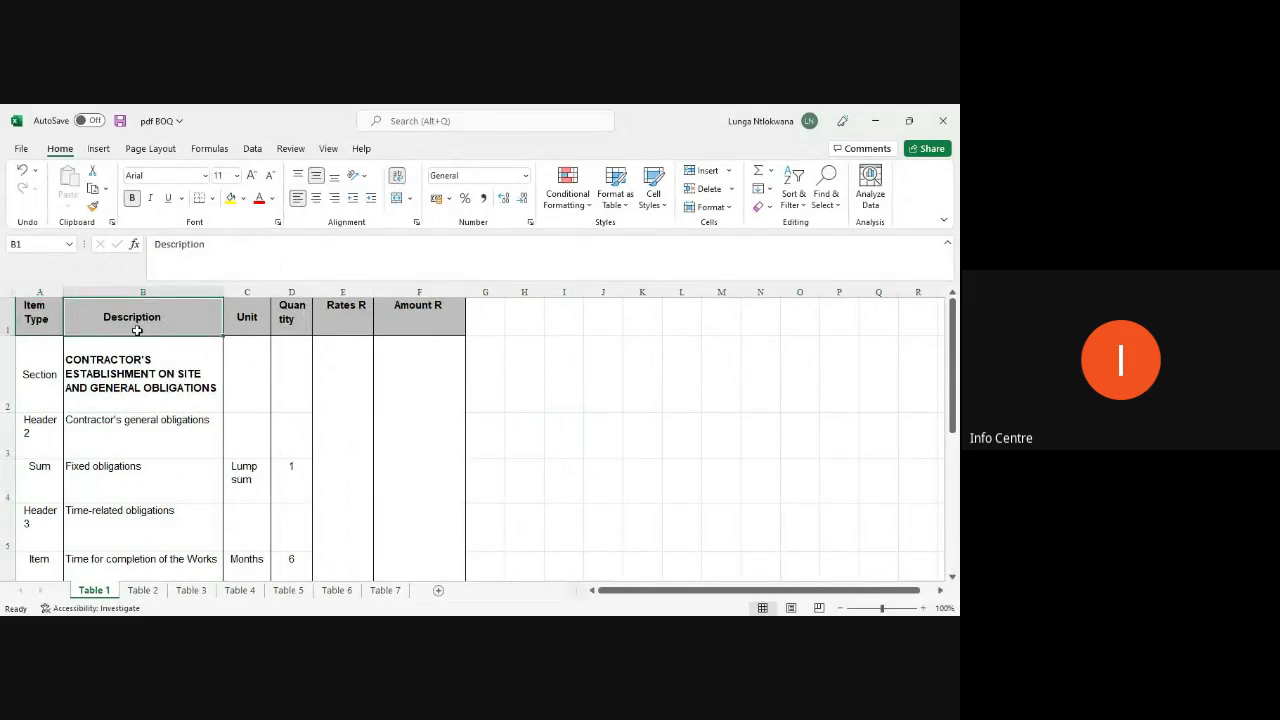
{"action": "key", "text": "Right"}
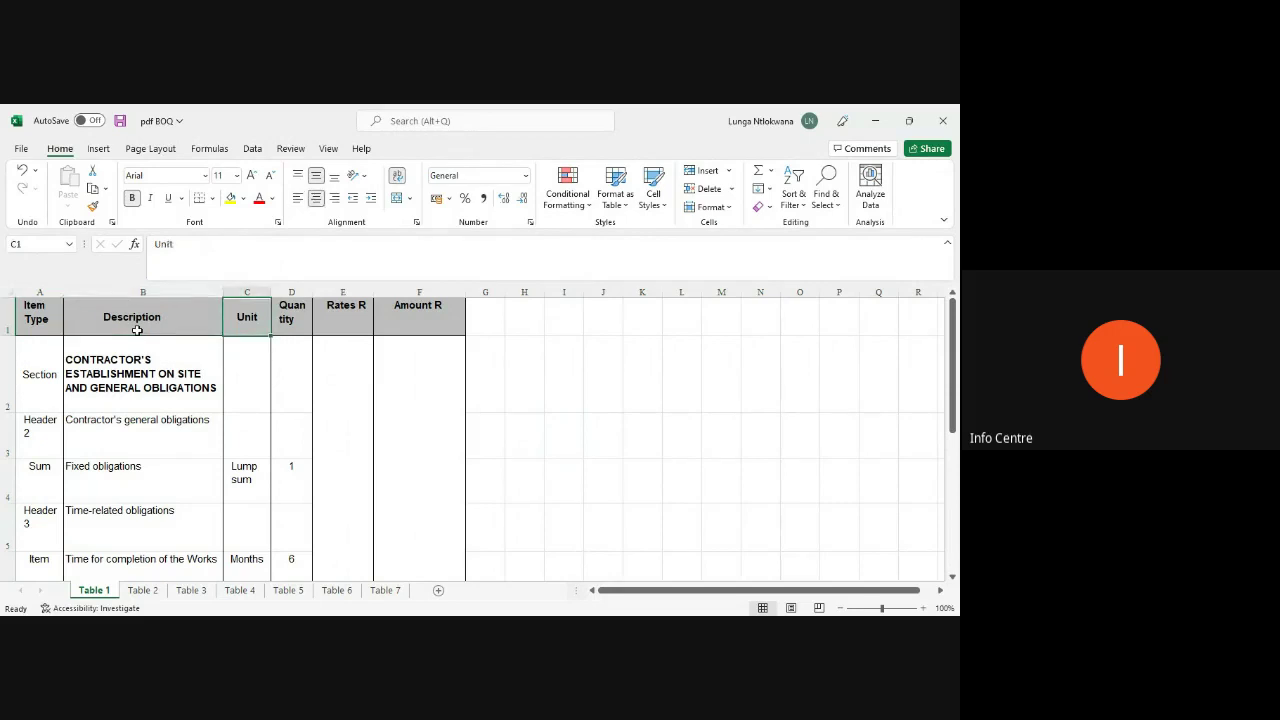
{"action": "key", "text": "Right"}
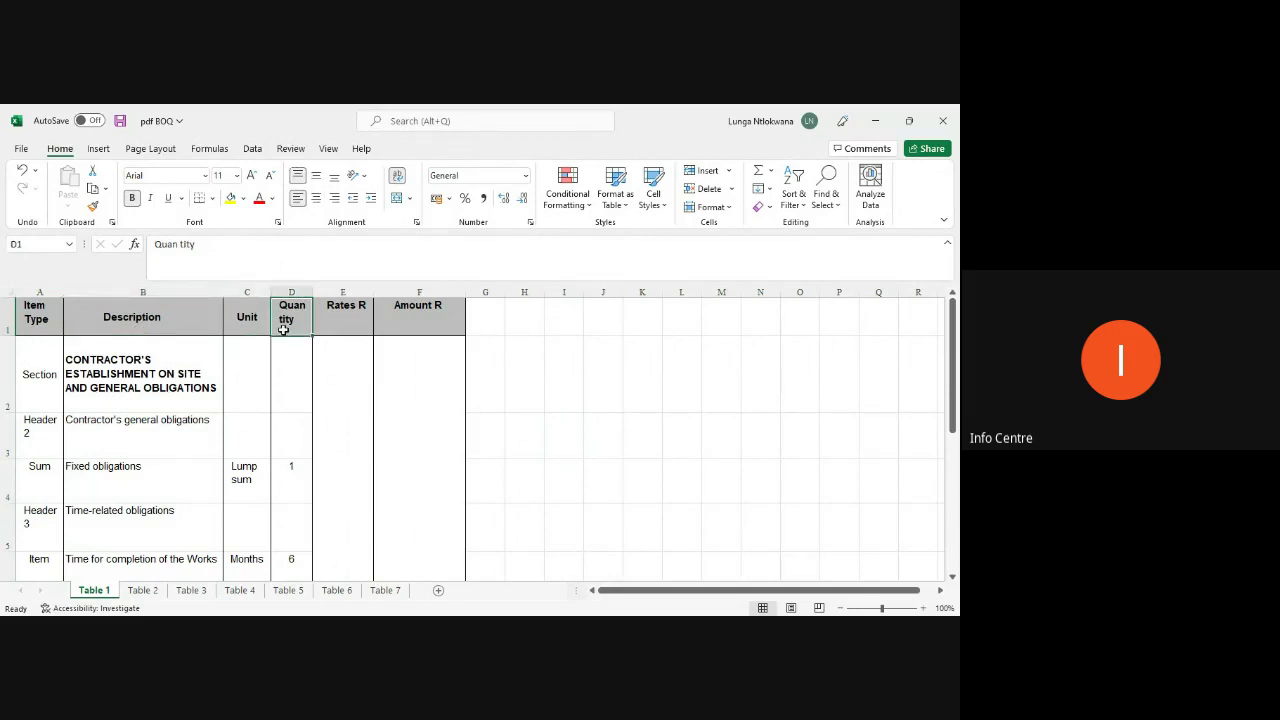
{"action": "type", "text": "q"}
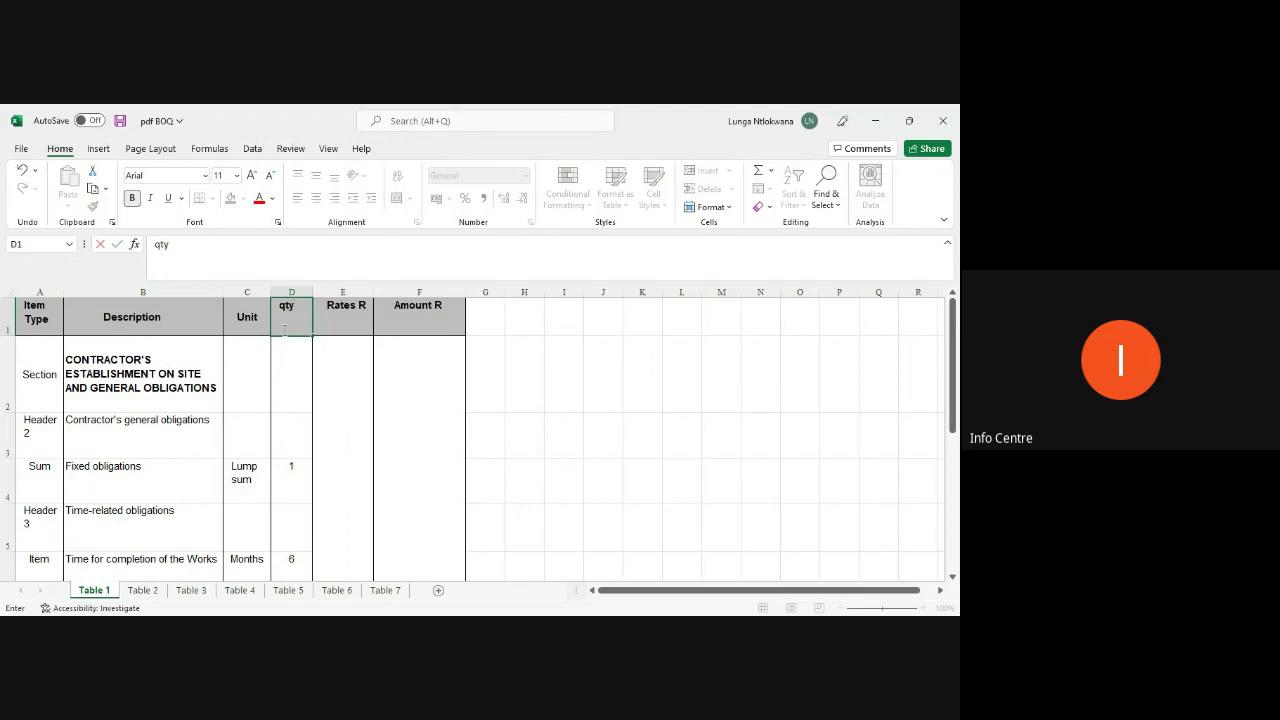
{"action": "type", "text": "ty"}
{"action": "key", "text": "Right"}
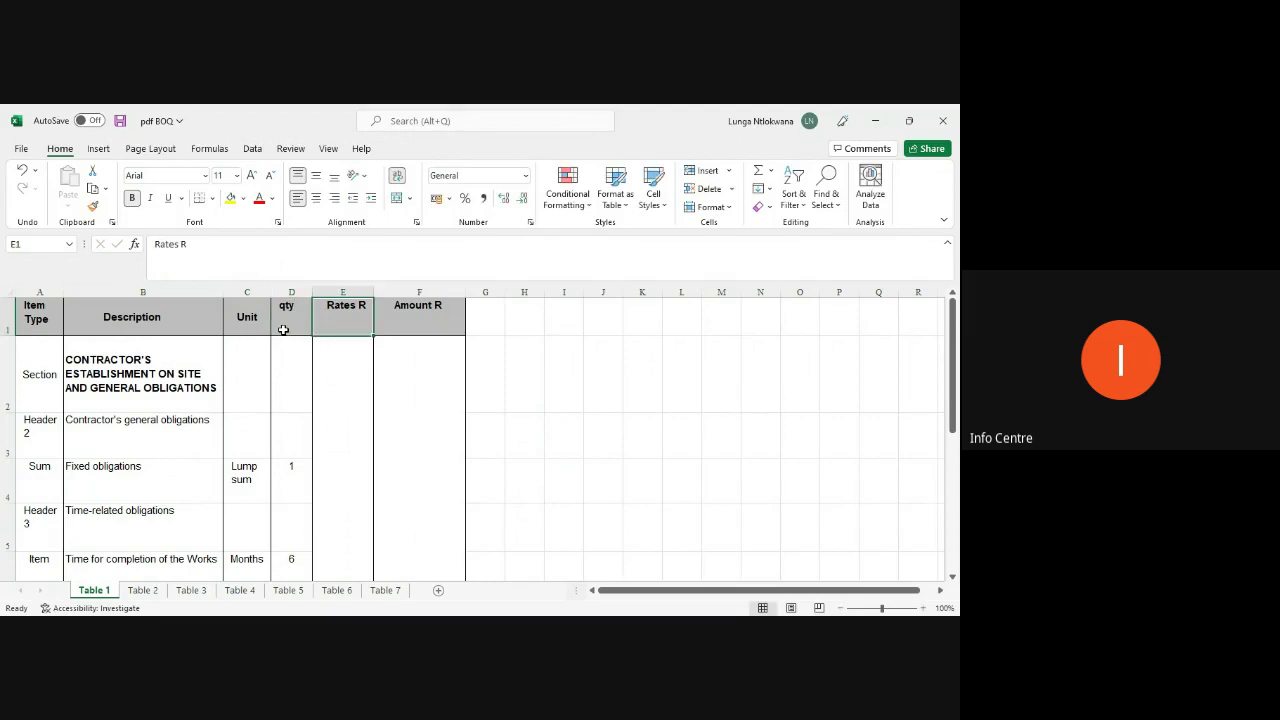
{"action": "type", "text": "Rates"}
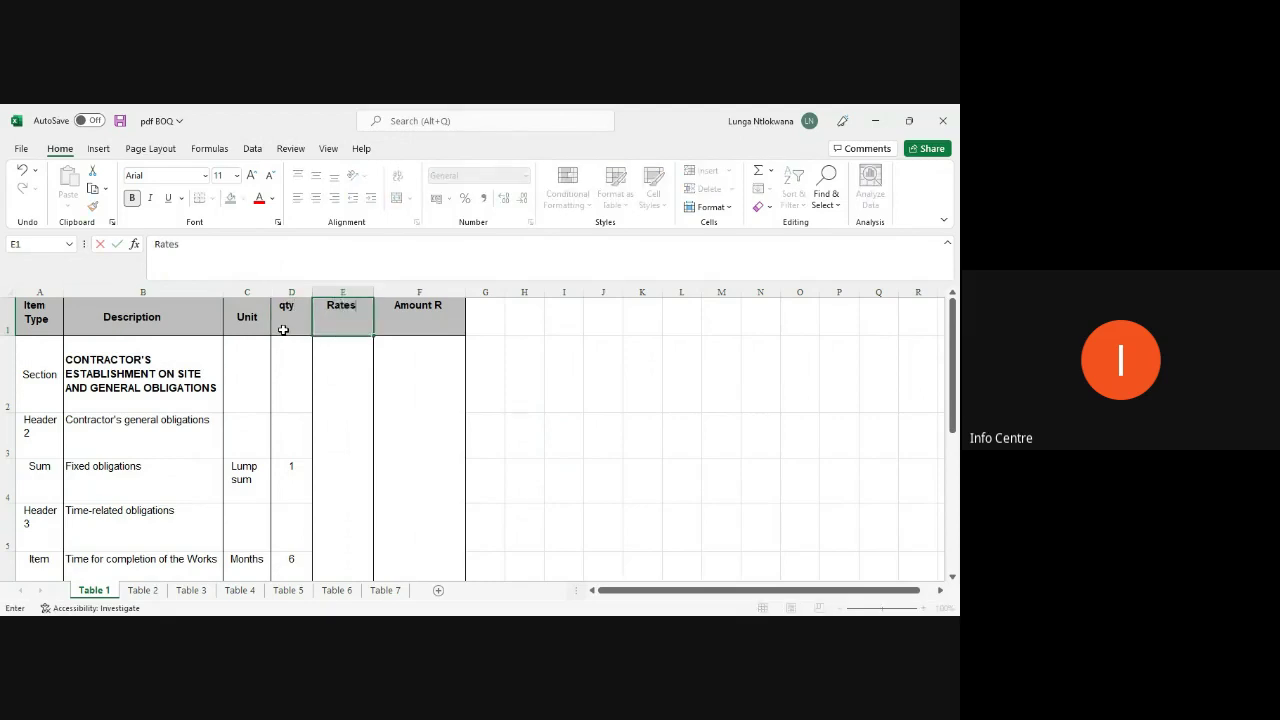
{"action": "key", "text": "Right"}
{"action": "type", "text": "Am"}
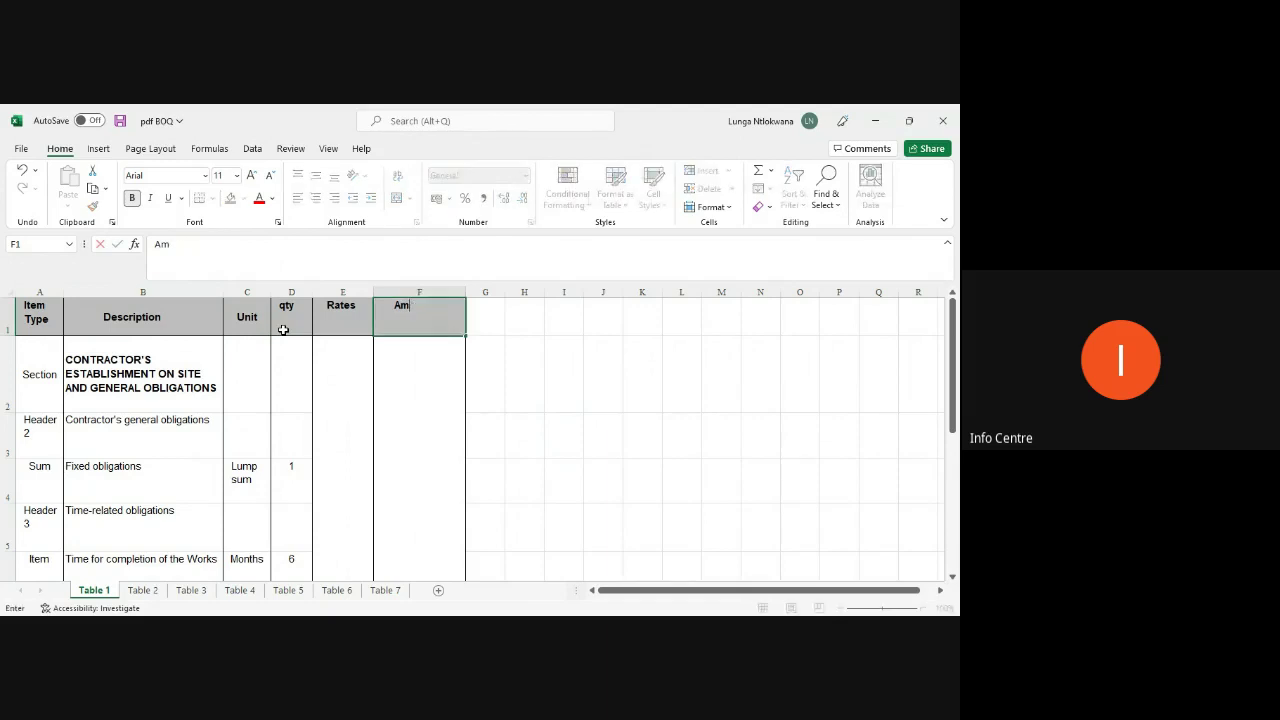
{"action": "key", "text": "Return"}
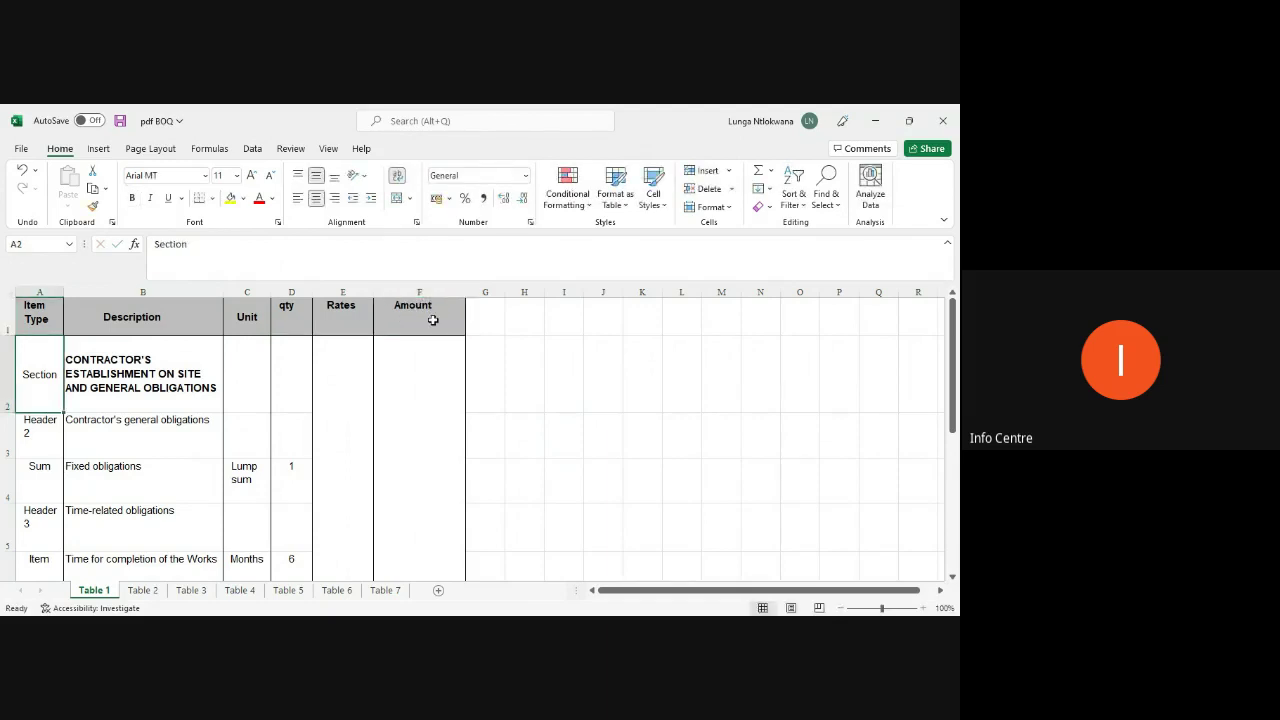
Align the Table 1 header row vertically to the middle and shorten the first column's header to "Item".
{"action": "left_click_drag", "start_coordinate": [435, 320], "coordinate": [40, 318]}
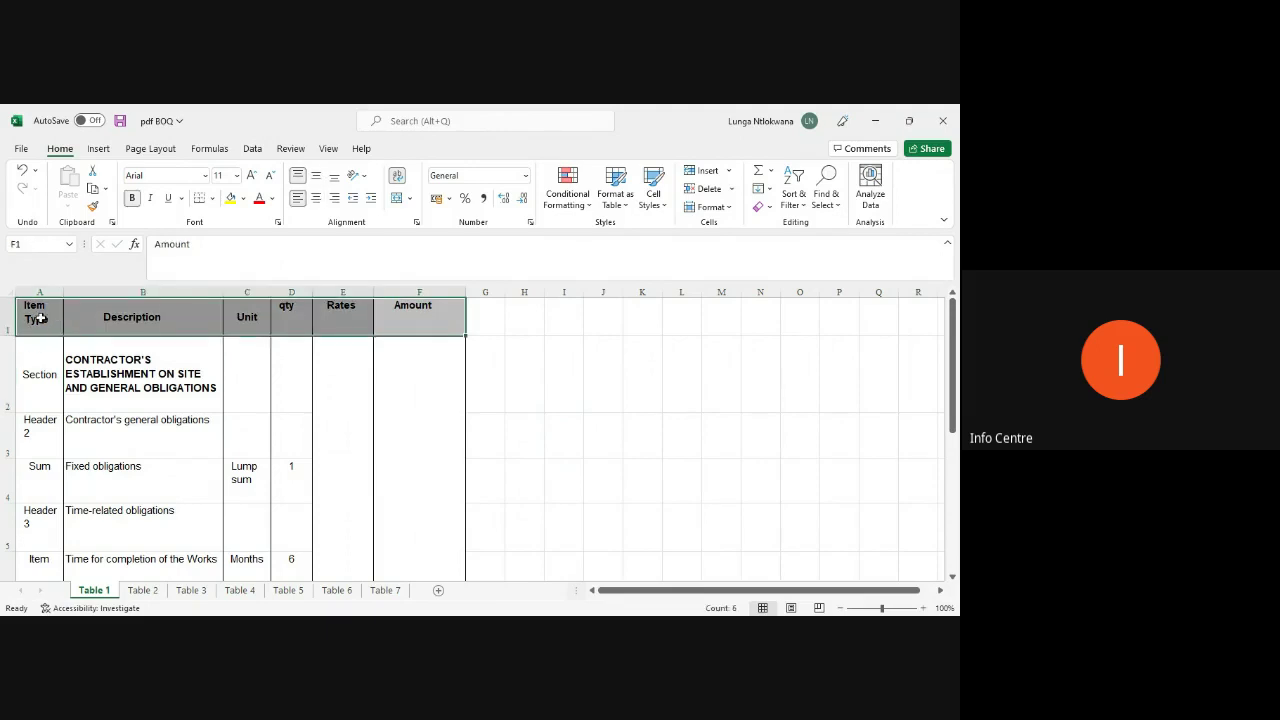
{"action": "left_click", "coordinate": [315, 176]}
{"action": "left_click", "coordinate": [28, 319]}
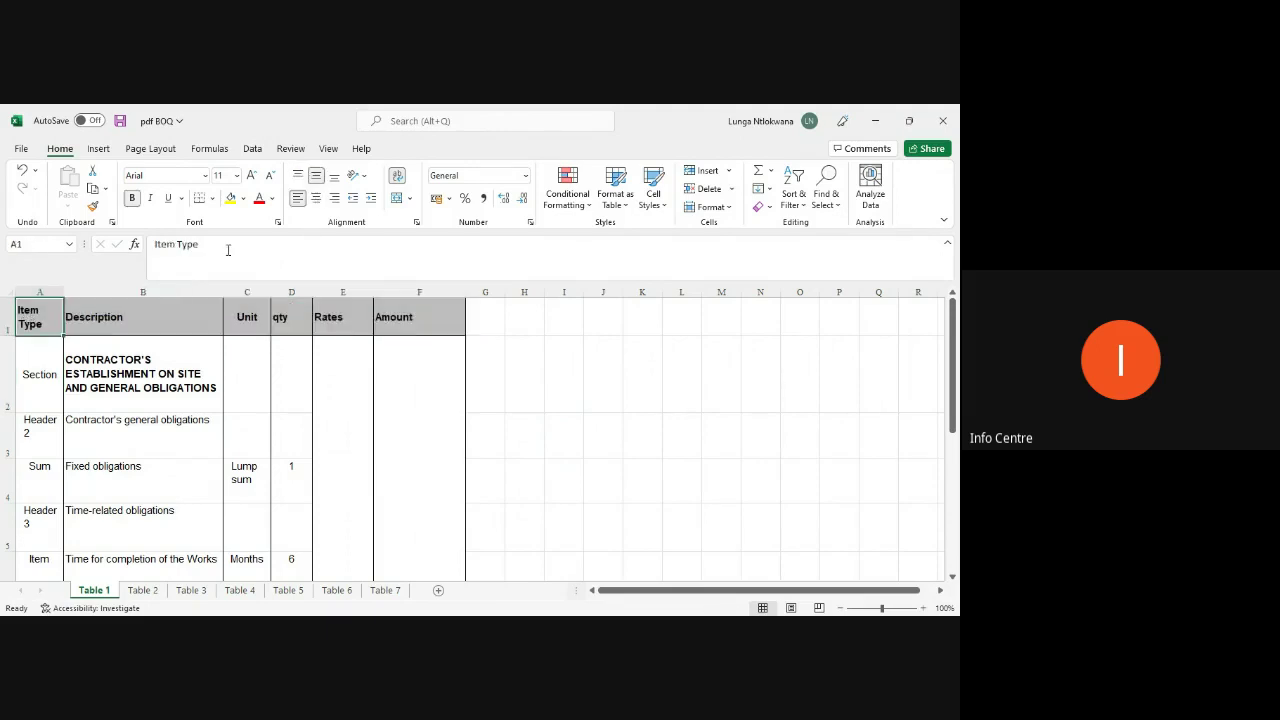
{"action": "left_click", "coordinate": [223, 248]}
{"action": "key", "text": "BackSpace"}
{"action": "key", "text": "BackSpace"}
{"action": "key", "text": "BackSpace"}
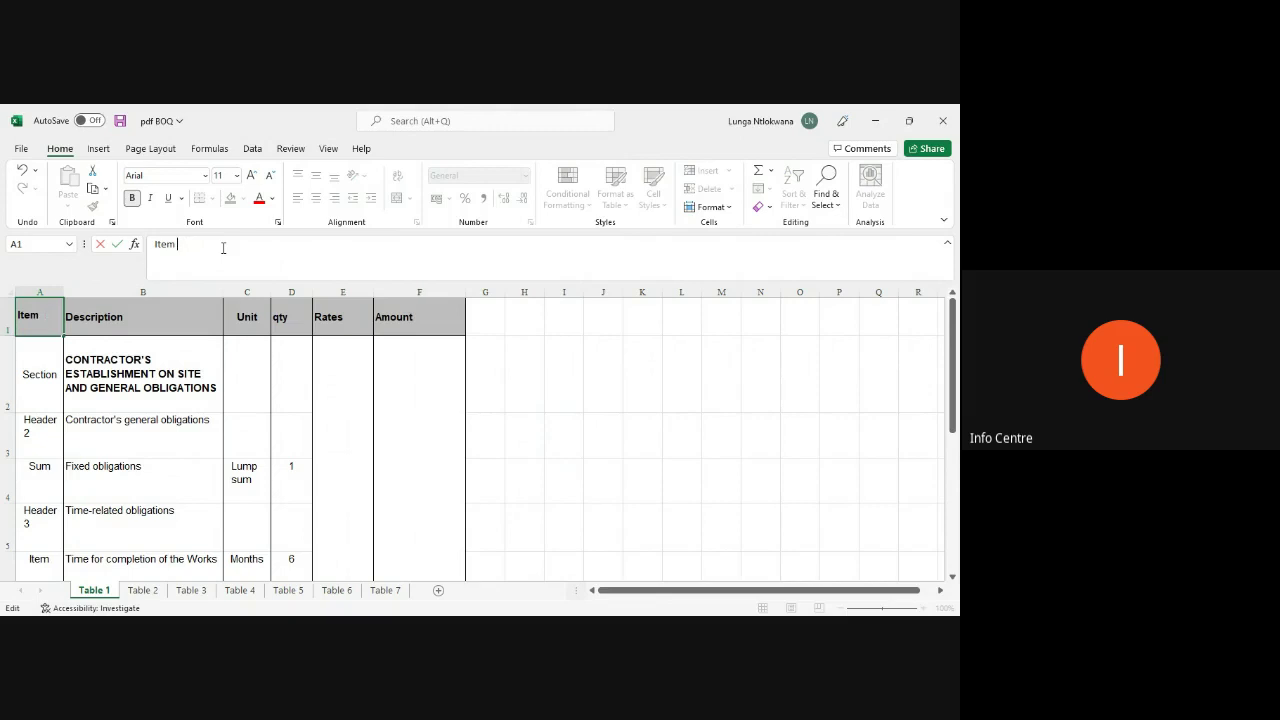
{"action": "key", "text": "Return"}
{"action": "left_click", "coordinate": [577, 351]}
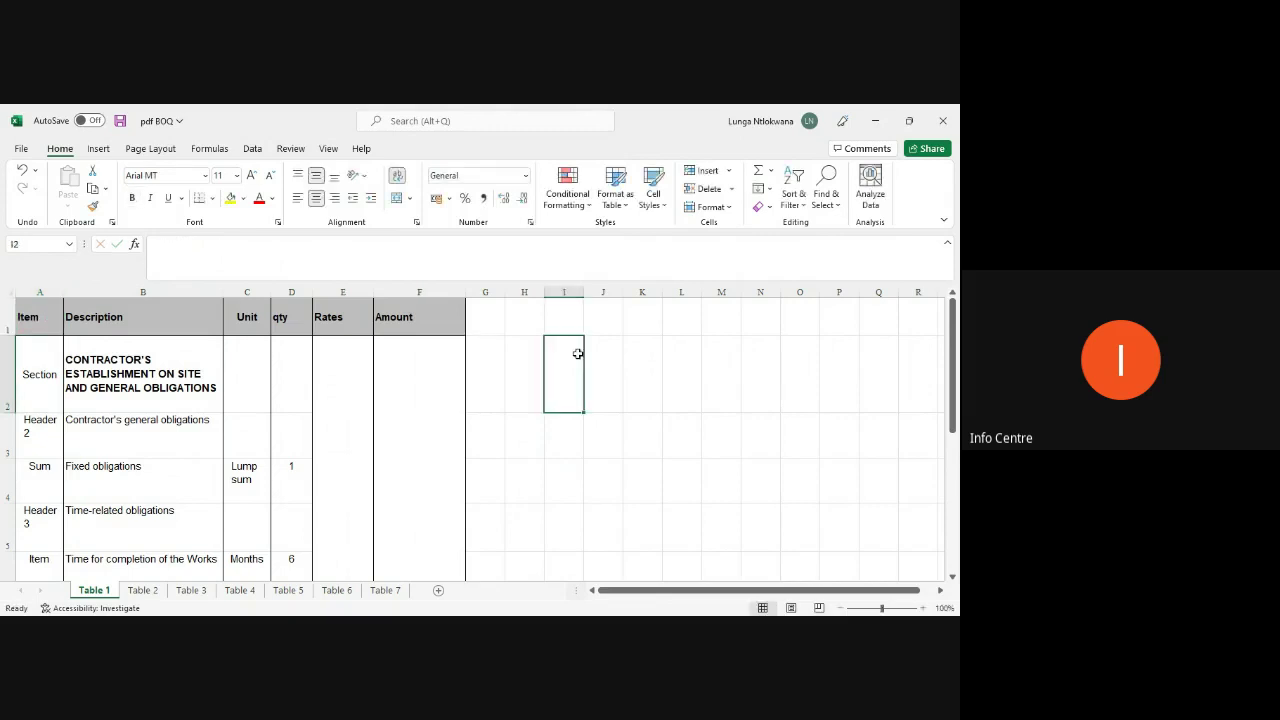
{"action": "left_click_drag", "start_coordinate": [423, 329], "coordinate": [37, 319]}
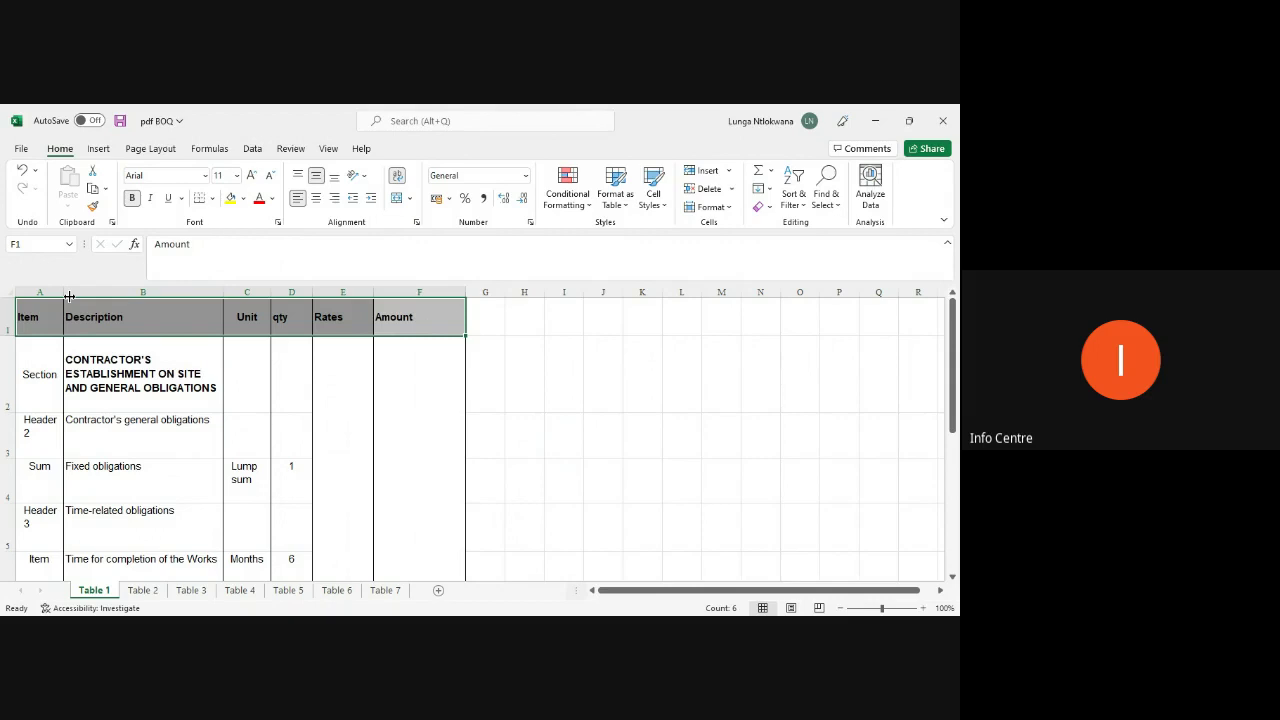
{"action": "left_click", "coordinate": [476, 408]}
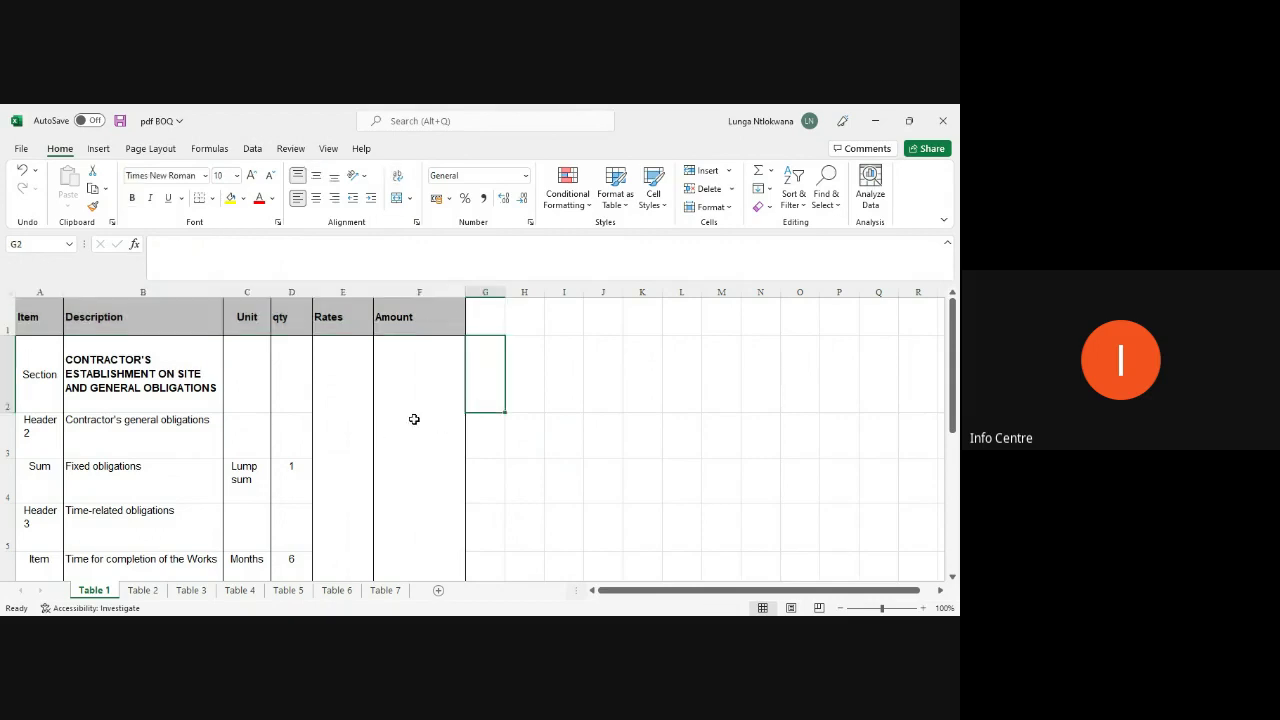
{"action": "left_click", "coordinate": [297, 323]}
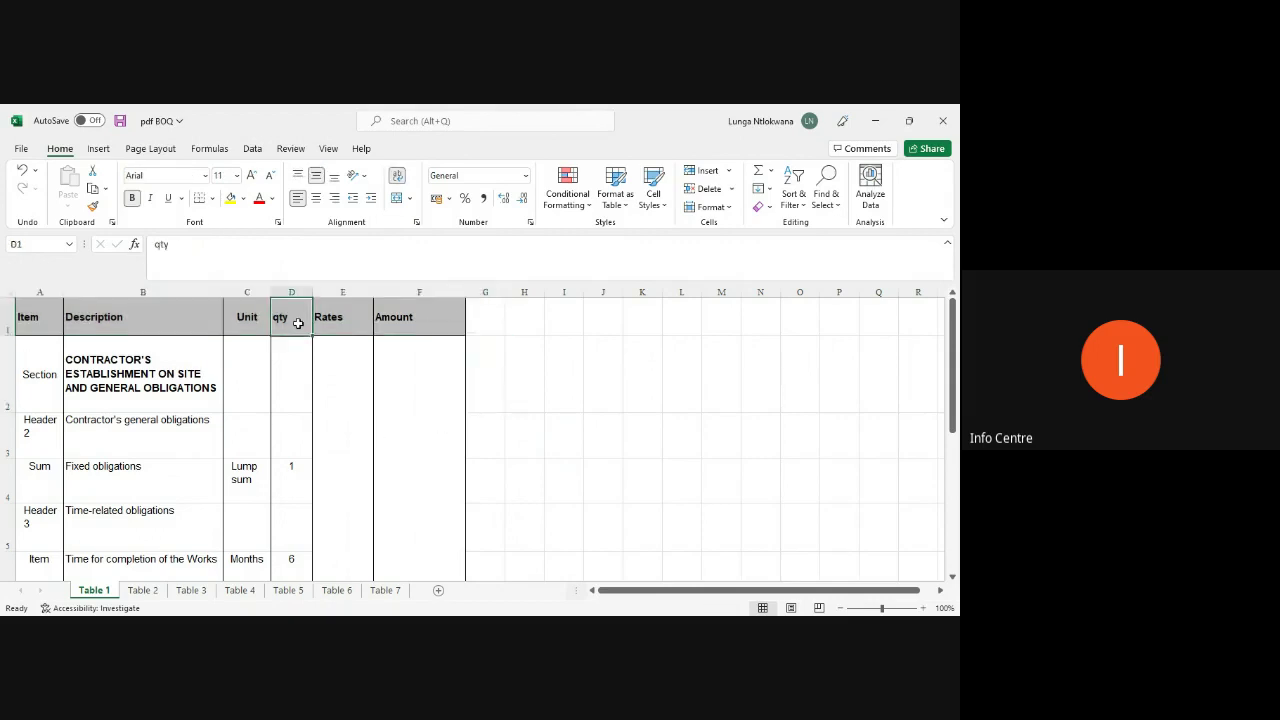
{"action": "key", "text": "Right"}
{"action": "key", "text": "Right"}
Unmerge the cells below the qty, Rates and Amount headers down to row 6 and format them as Number.
{"action": "scroll", "coordinate": [389, 409], "scroll_direction": "down", "scroll_amount": 1}
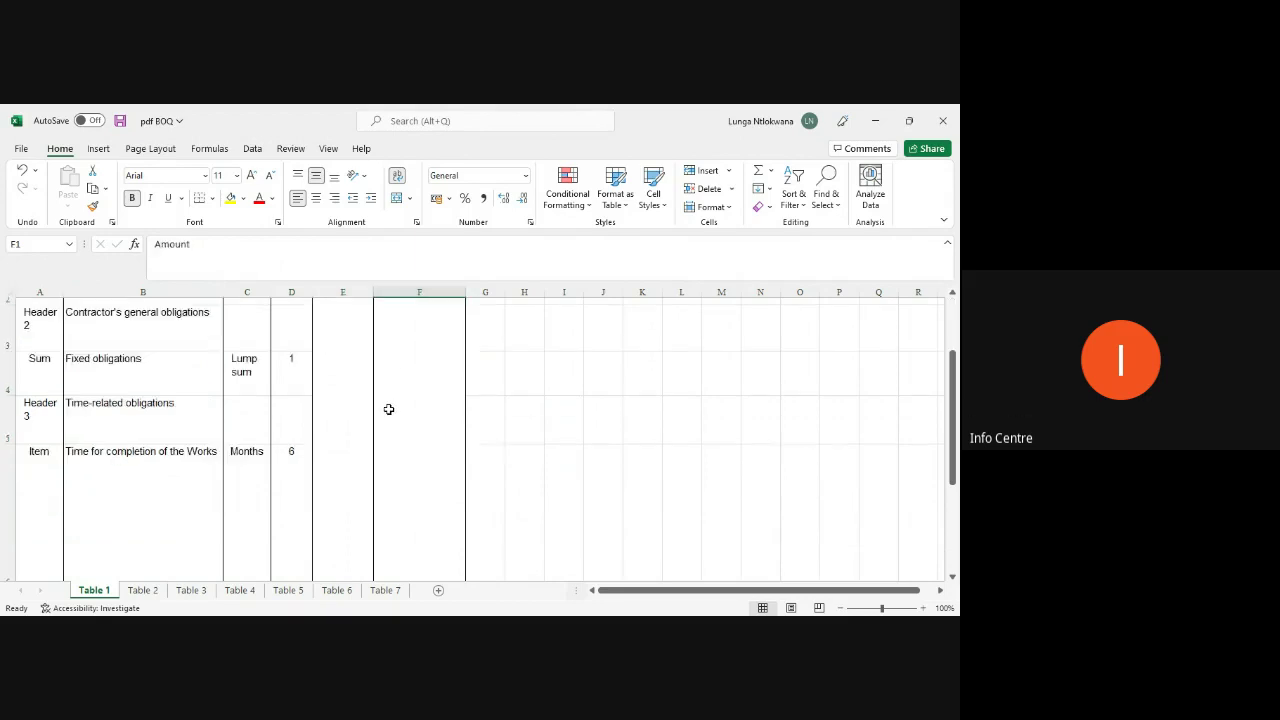
{"action": "scroll", "coordinate": [389, 409], "scroll_direction": "down", "scroll_amount": 1}
{"action": "left_click_drag", "start_coordinate": [440, 471], "coordinate": [297, 355]}
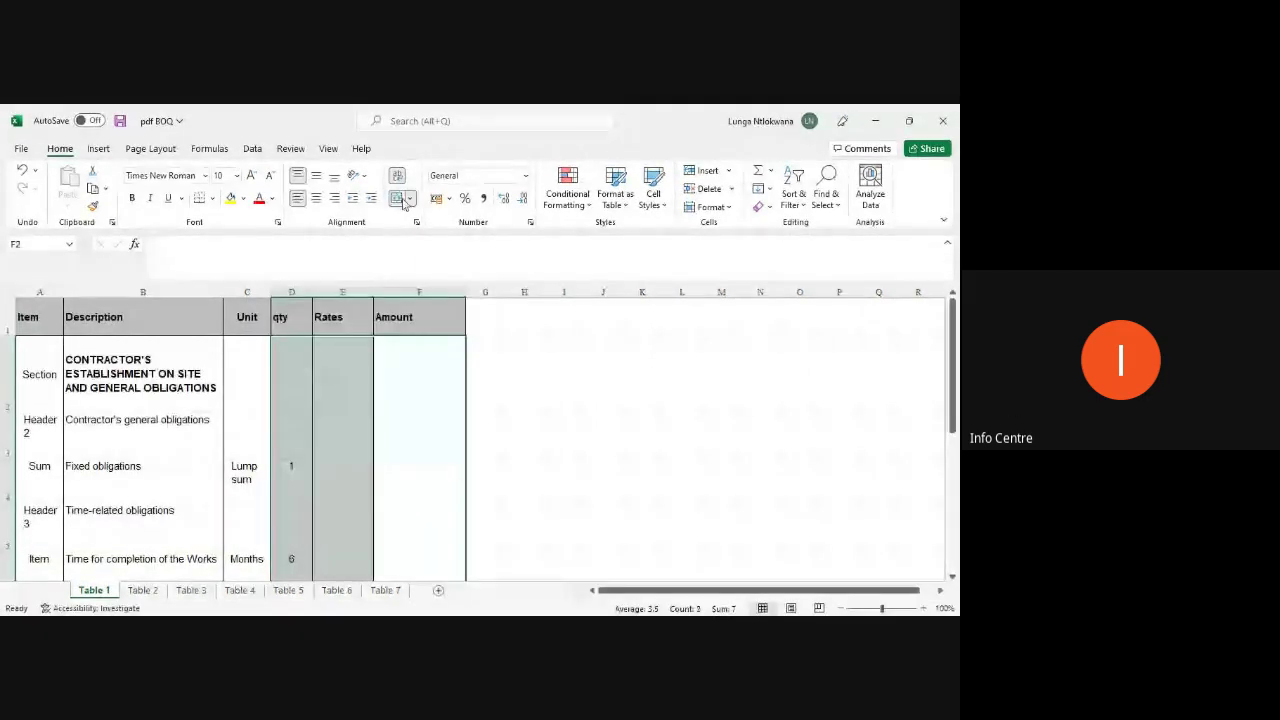
{"action": "left_click", "coordinate": [398, 201]}
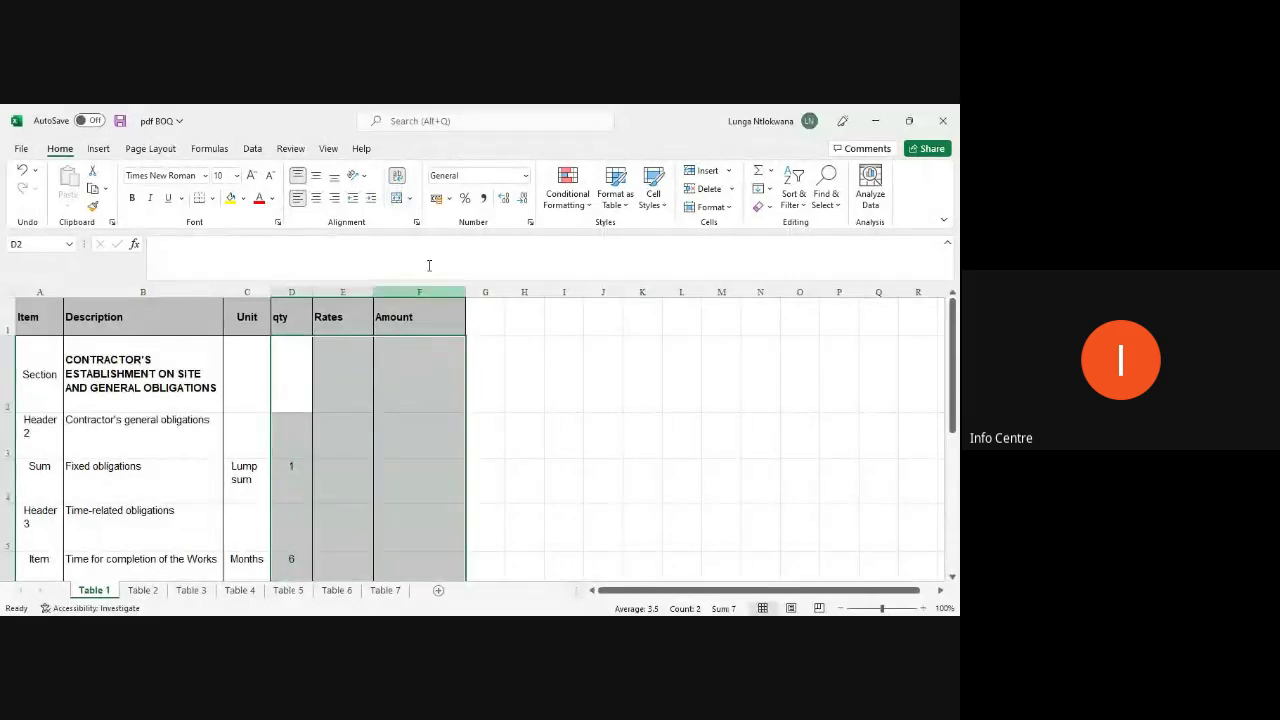
{"action": "left_click", "coordinate": [526, 180]}
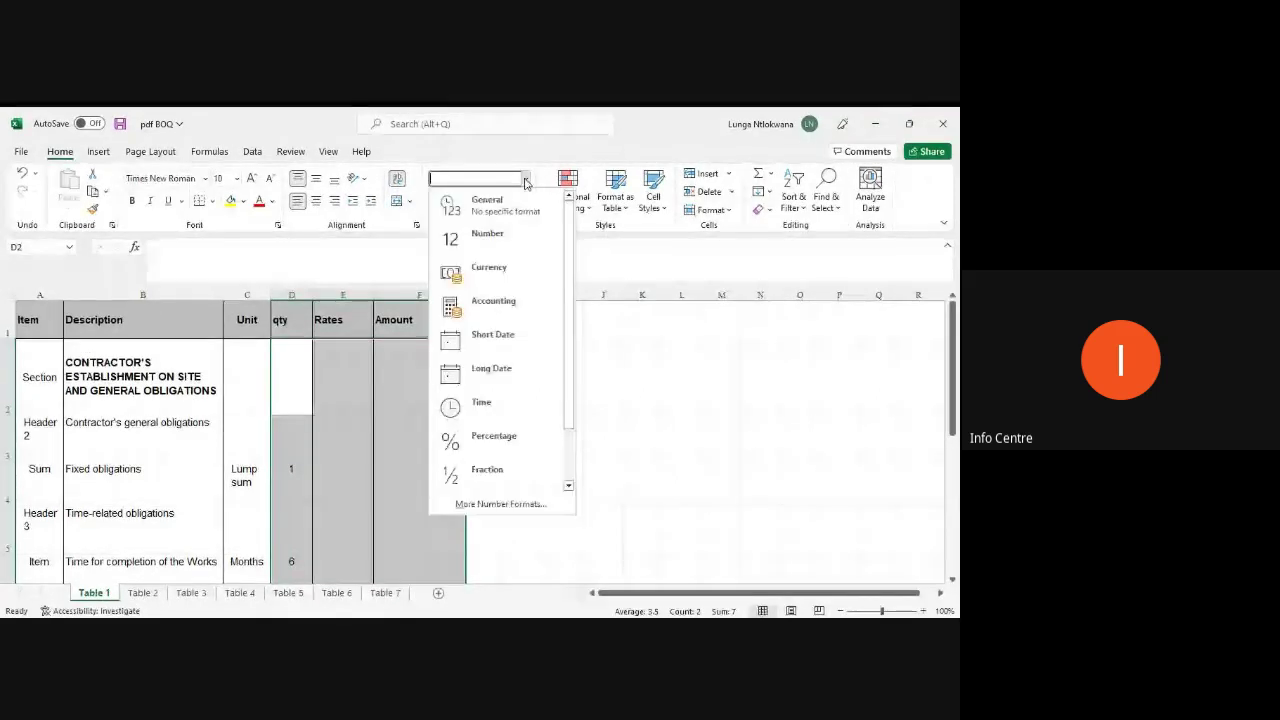
{"action": "left_click", "coordinate": [483, 231]}
{"action": "left_click", "coordinate": [513, 383]}
Delete the yellow "Carried Forward to Summary" row at the end of the Table 1 schedule.
{"action": "scroll", "coordinate": [454, 437], "scroll_direction": "down", "scroll_amount": 1}
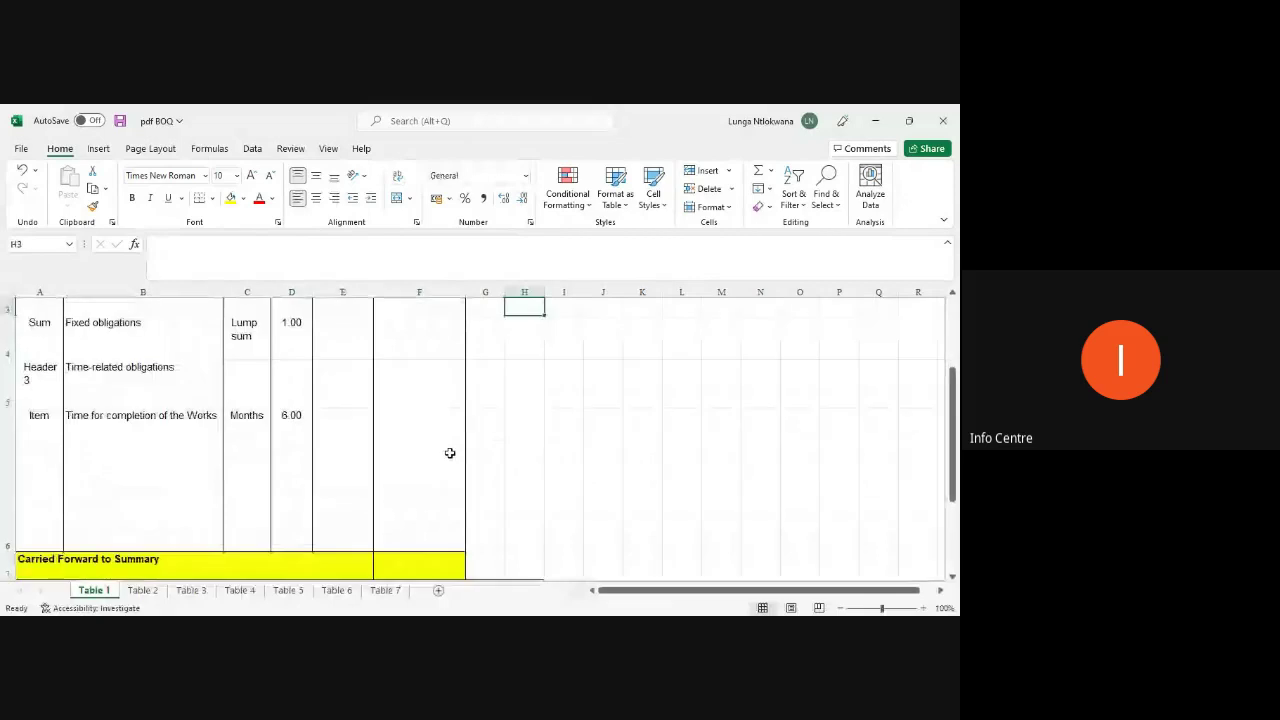
{"action": "left_click", "coordinate": [425, 545]}
{"action": "scroll", "coordinate": [428, 486], "scroll_direction": "down", "scroll_amount": 1}
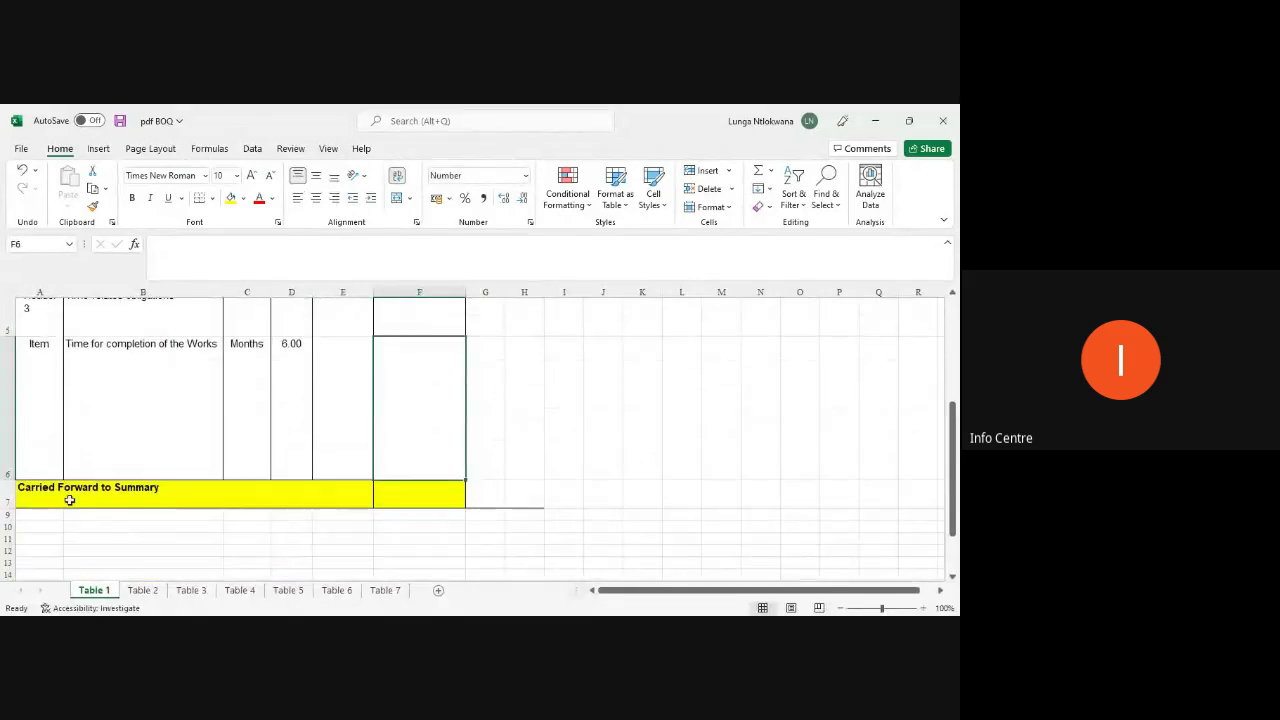
{"action": "left_click", "coordinate": [5, 494]}
{"action": "right_click", "coordinate": [5, 494]}
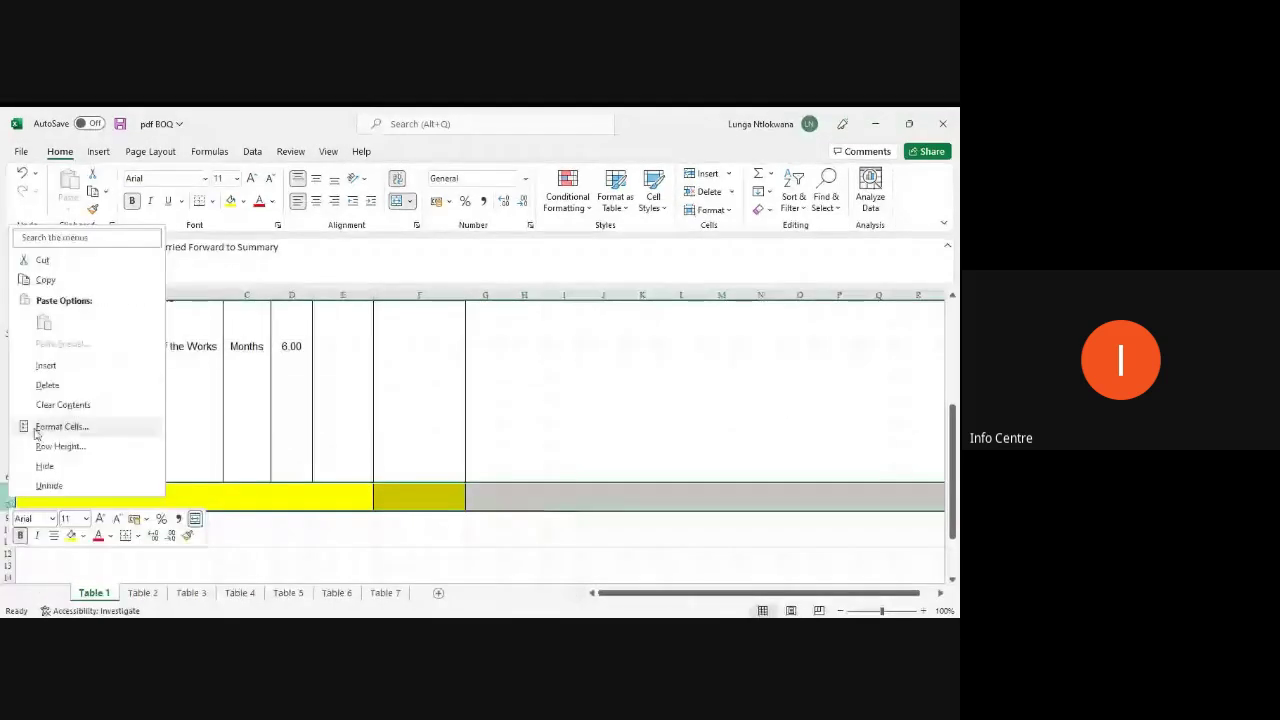
{"action": "left_click", "coordinate": [46, 386]}
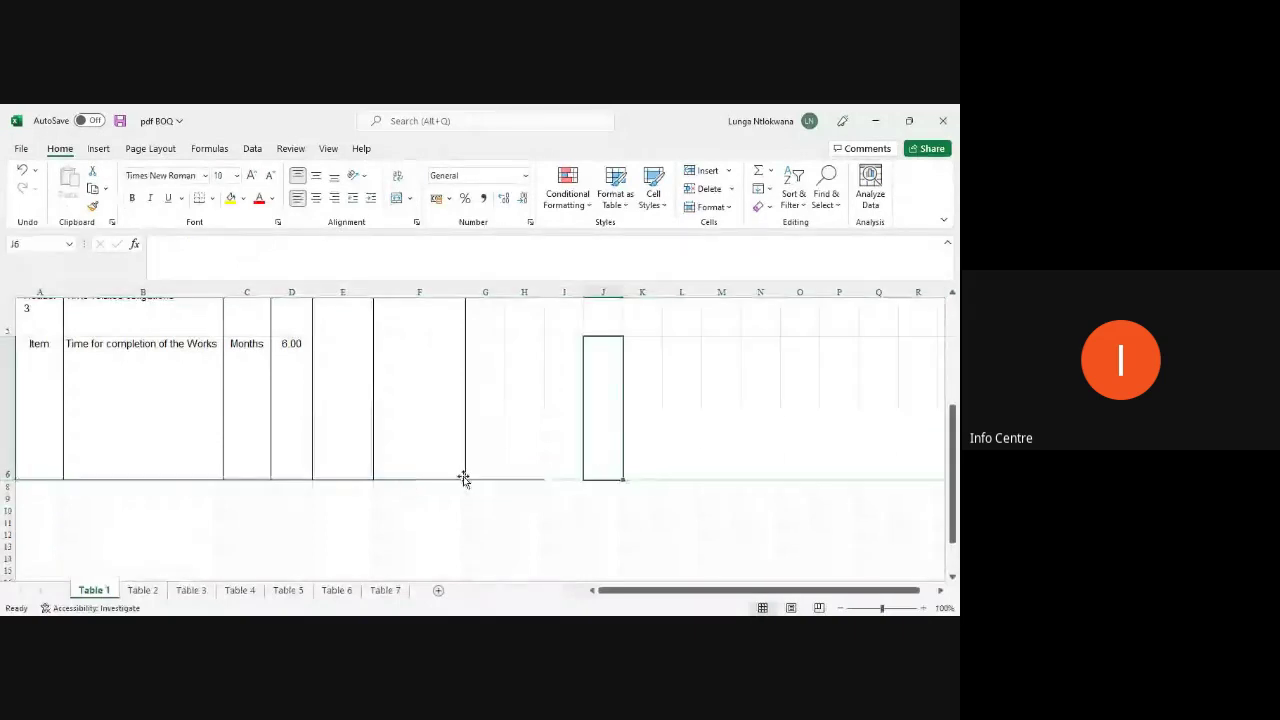
{"action": "left_click", "coordinate": [524, 510]}
{"action": "left_click_drag", "start_coordinate": [454, 470], "coordinate": [49, 355]}
{"action": "left_click", "coordinate": [630, 424]}
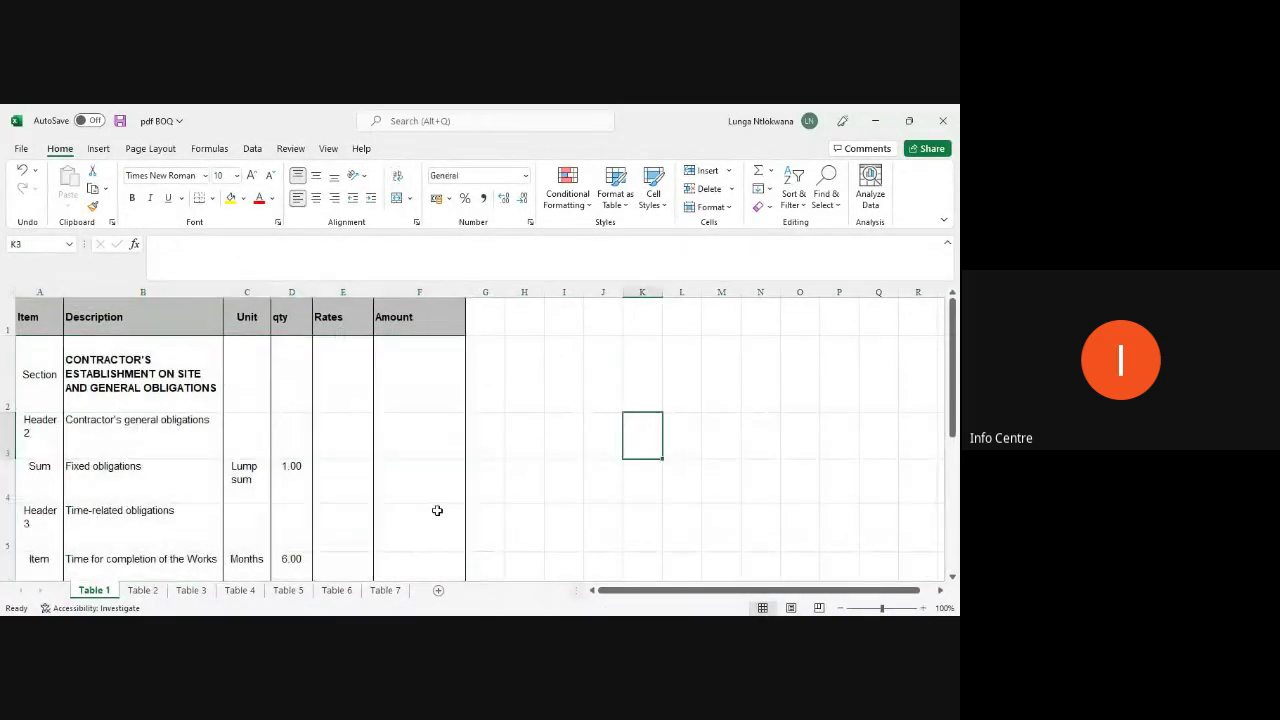
Delete the project title row and the Item Ref column on the Table 2 sheet.
{"action": "left_click", "coordinate": [140, 592]}
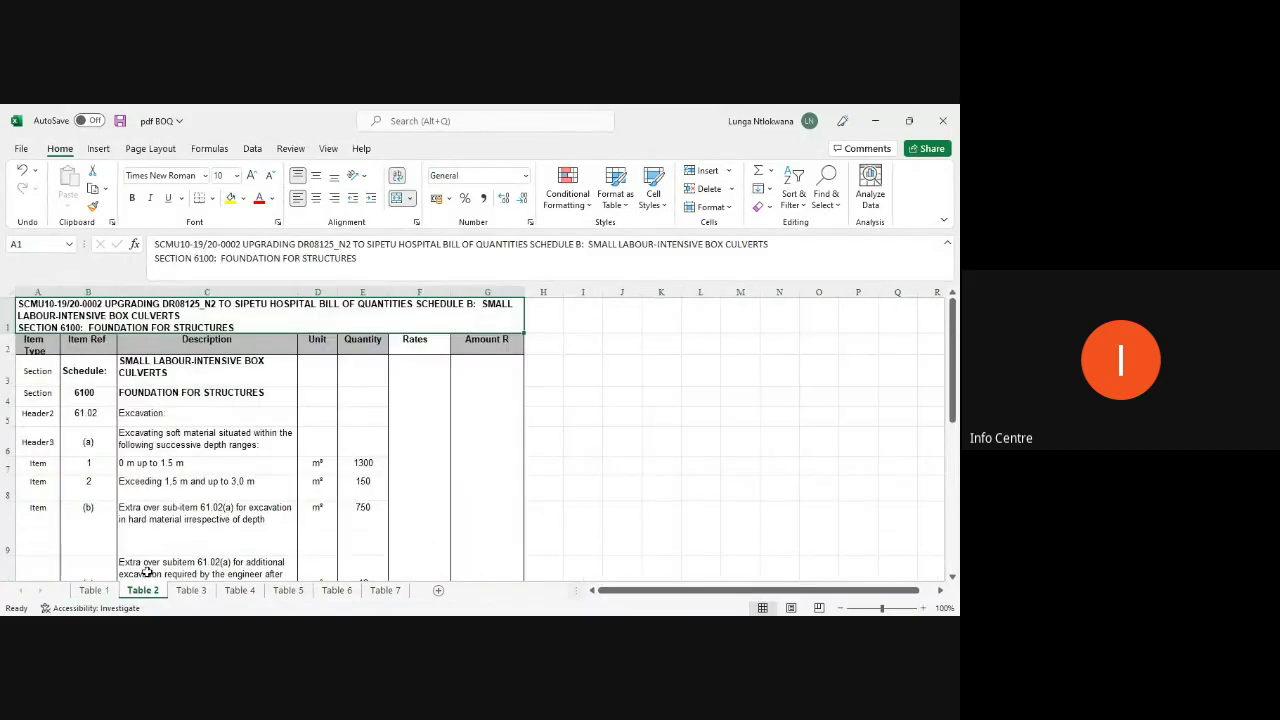
{"action": "right_click", "coordinate": [8, 315]}
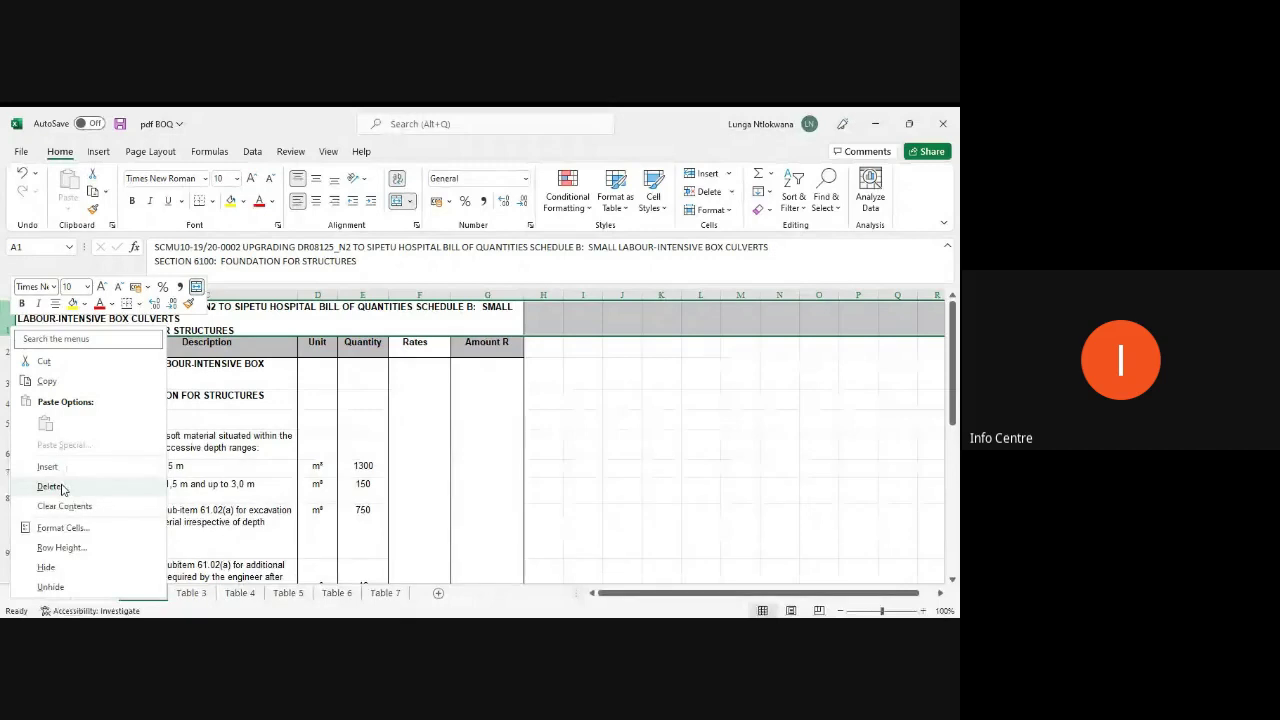
{"action": "left_click", "coordinate": [50, 486]}
{"action": "left_click", "coordinate": [87, 291]}
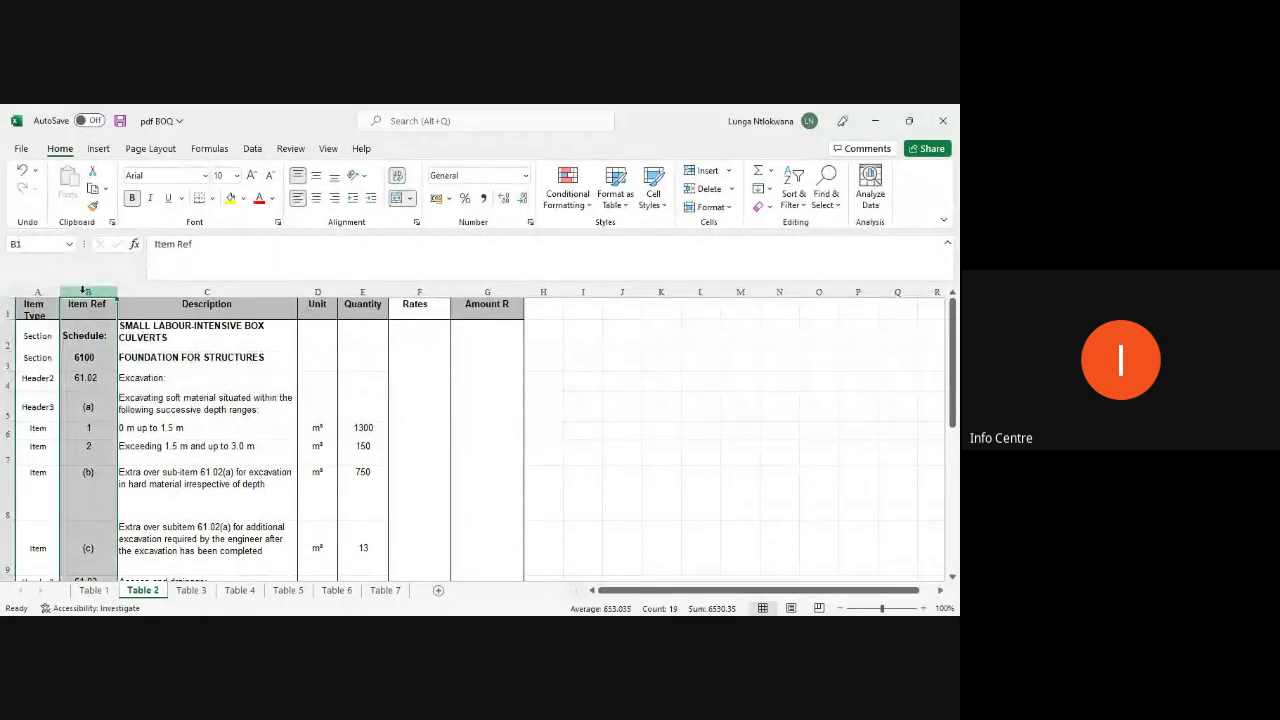
{"action": "right_click", "coordinate": [87, 291]}
{"action": "left_click", "coordinate": [125, 460]}
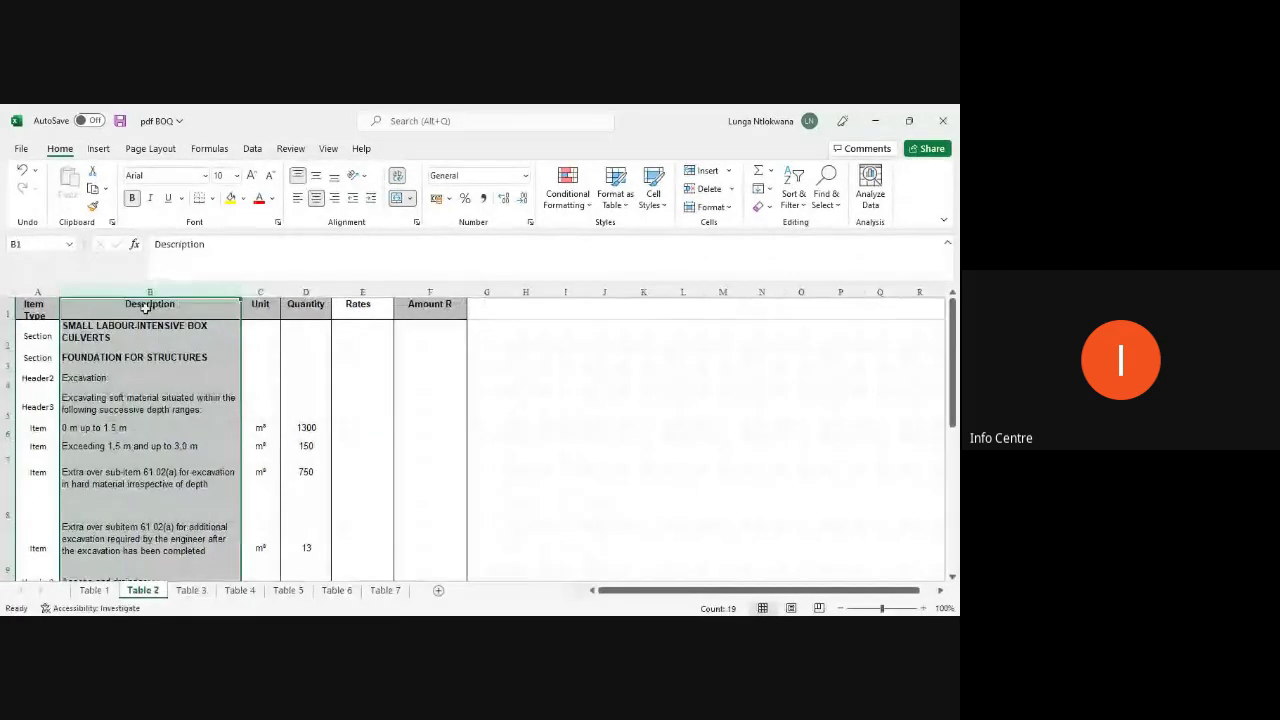
Rename the quantity, rates and amount headers on Table 2 as "Qty", "Rate" and "Amount".
{"action": "left_click", "coordinate": [145, 309]}
{"action": "left_click", "coordinate": [261, 309]}
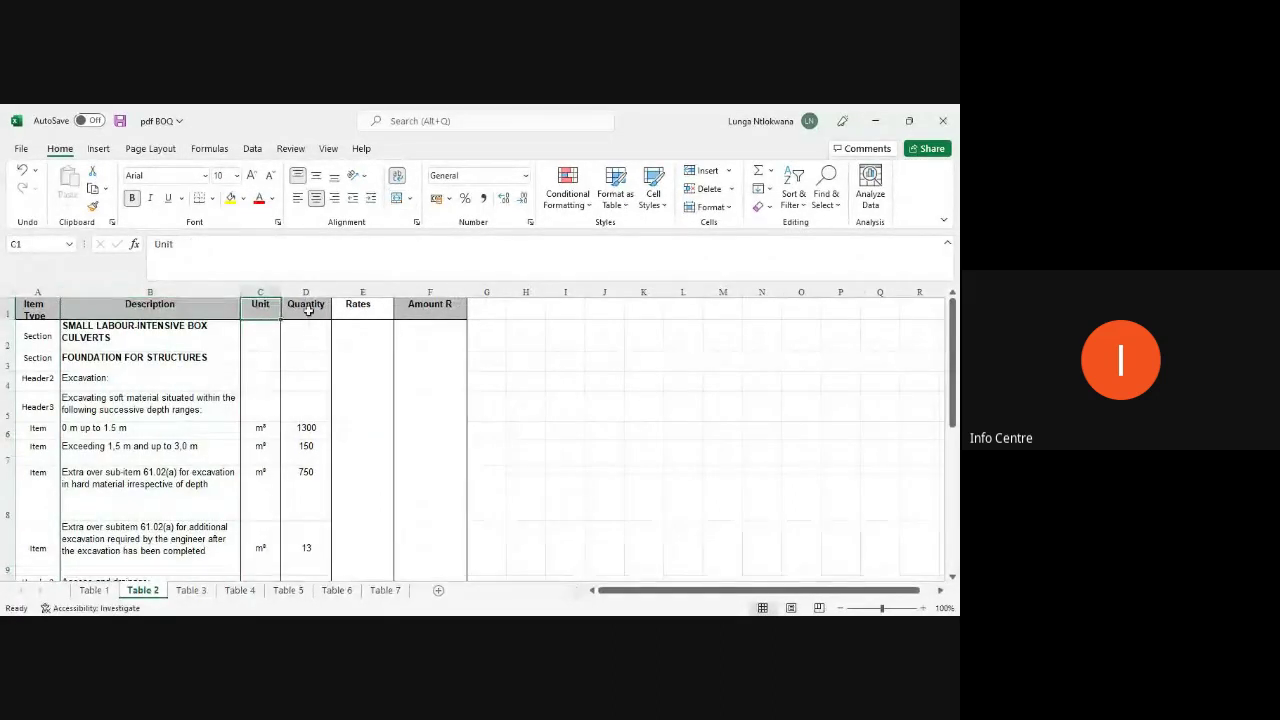
{"action": "left_click", "coordinate": [308, 309]}
{"action": "type", "text": "Qt"}
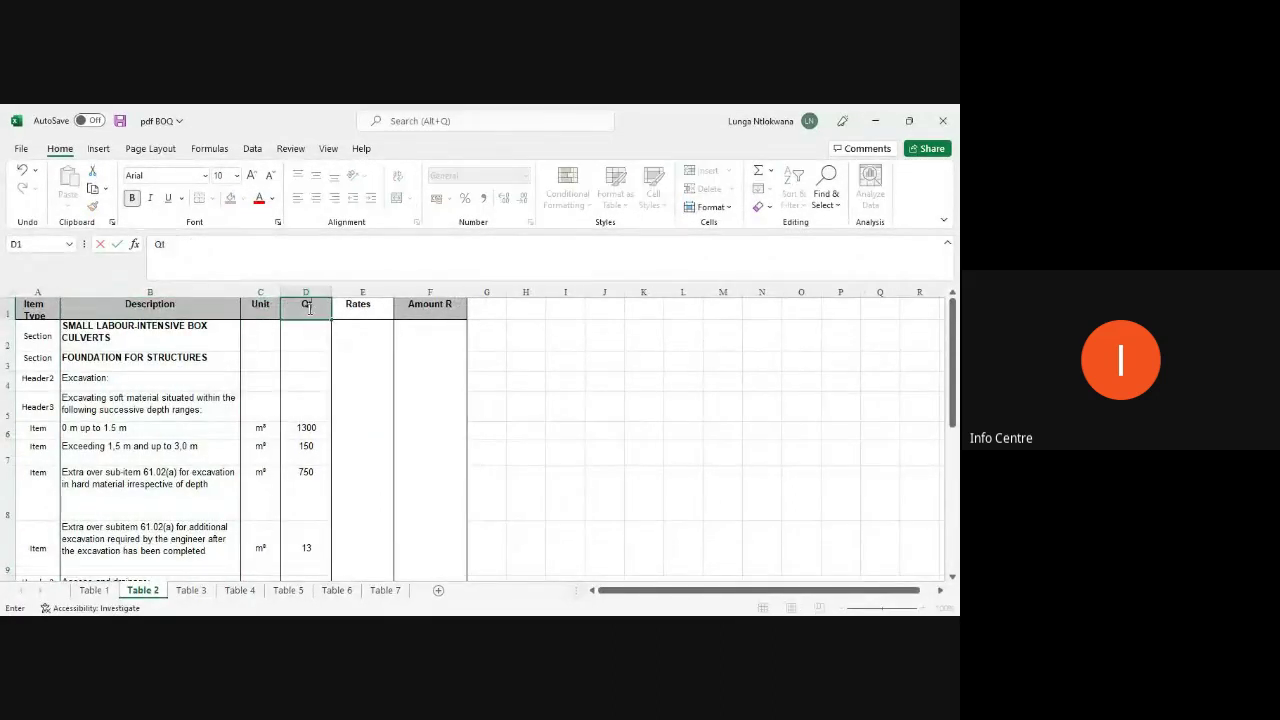
{"action": "type", "text": "y"}
{"action": "key", "text": "Tab"}
{"action": "type", "text": "Ra"}
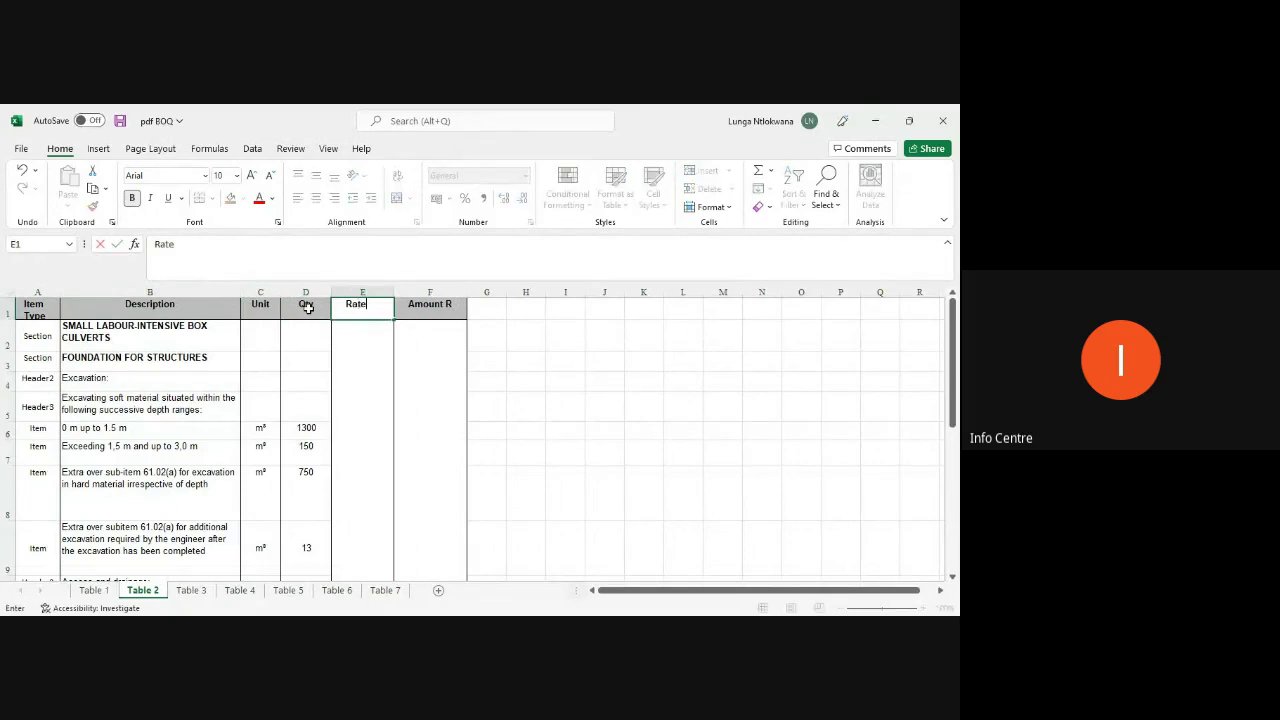
{"action": "key", "text": "Tab"}
{"action": "type", "text": "A"}
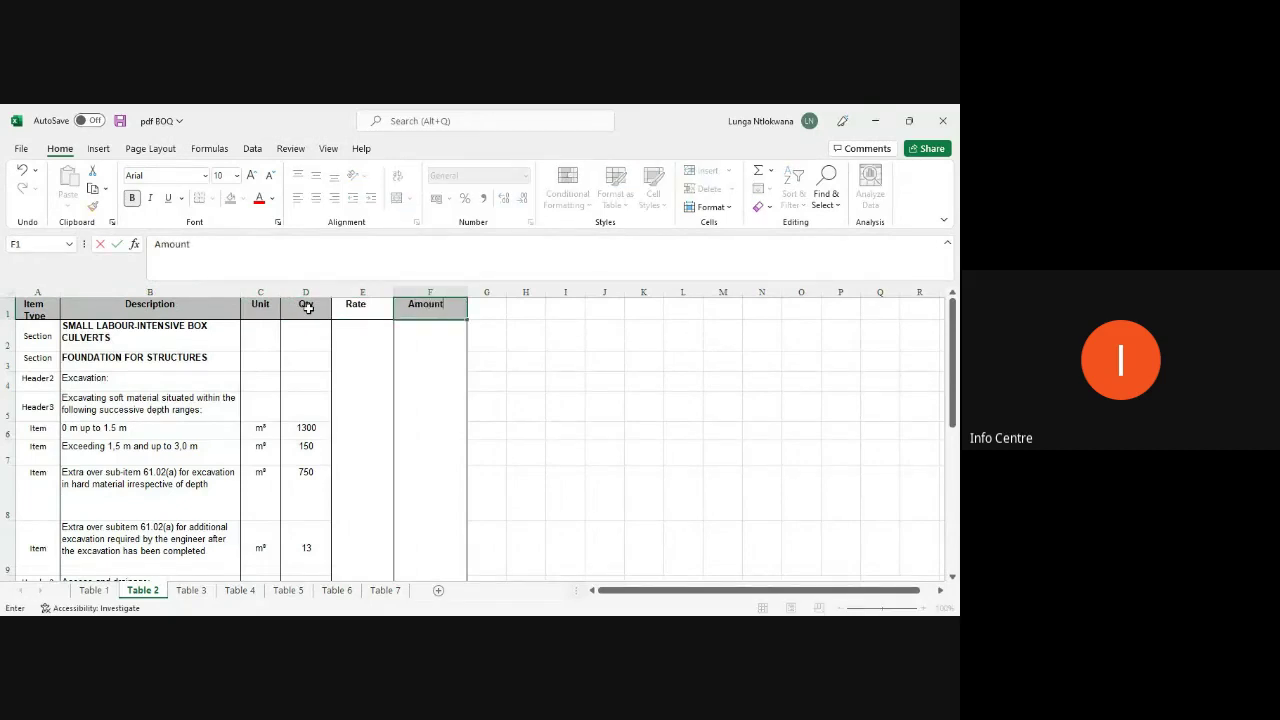
{"action": "key", "text": "Return"}
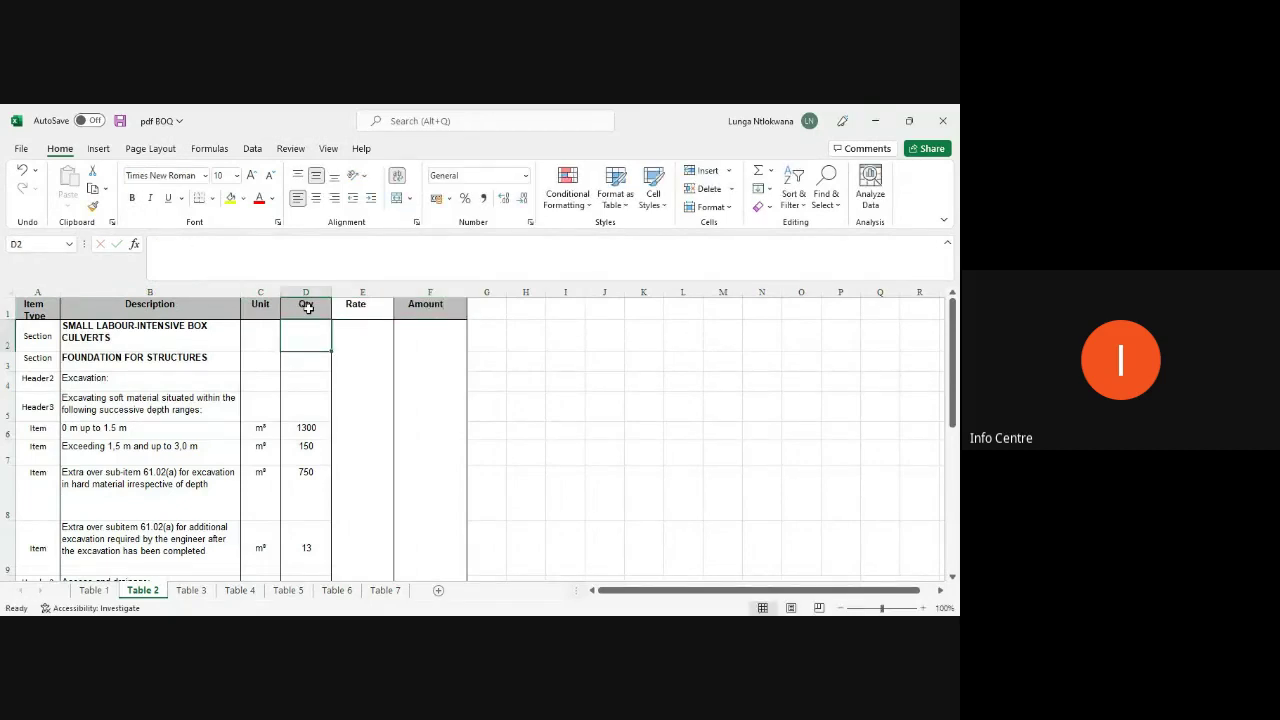
Change the Rates header on the Table 1 sheet to "Rate" to match Table 2.
{"action": "left_click", "coordinate": [90, 594]}
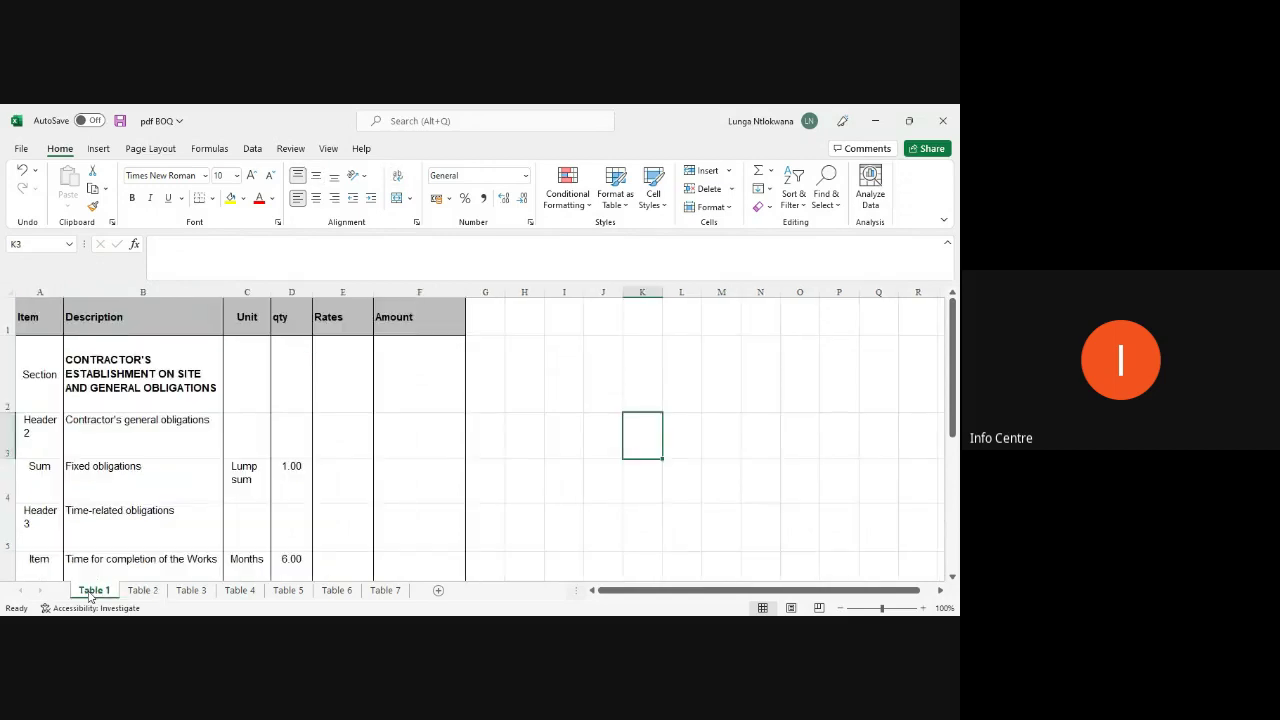
{"action": "left_click", "coordinate": [146, 591]}
{"action": "left_click", "coordinate": [95, 591]}
{"action": "left_click", "coordinate": [345, 318]}
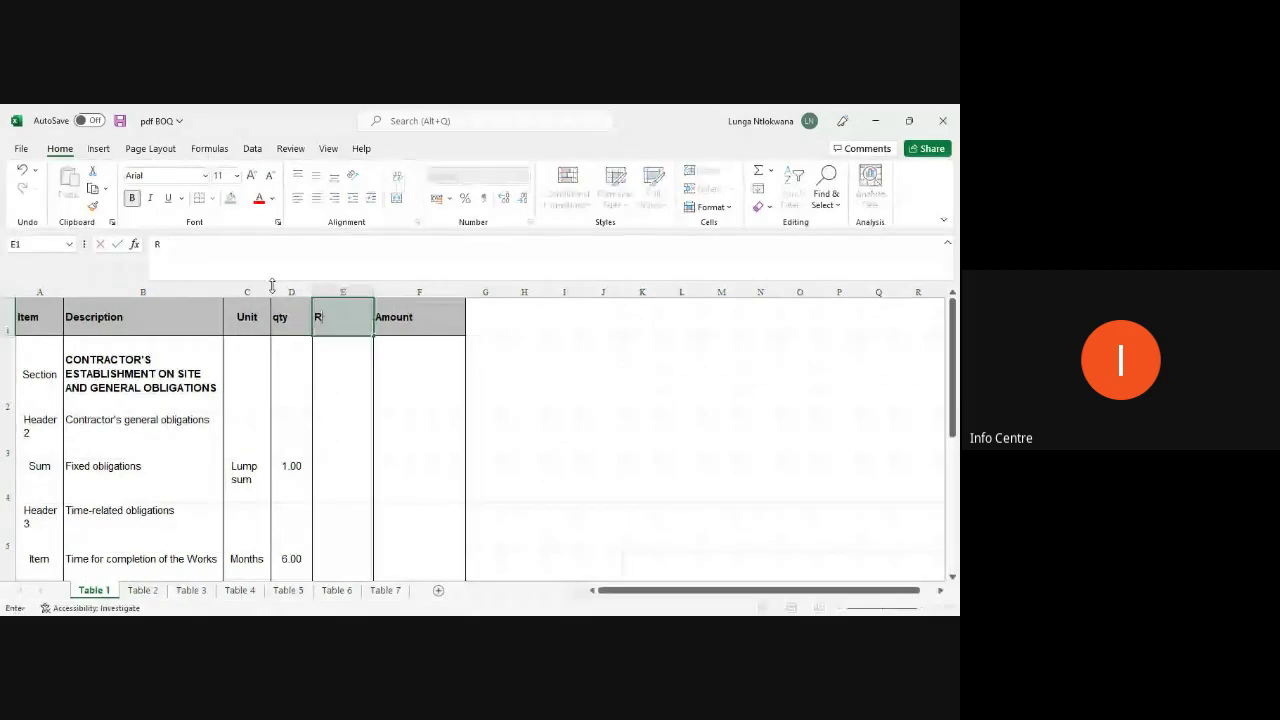
{"action": "key", "text": "BackSpace"}
{"action": "left_click", "coordinate": [143, 591]}
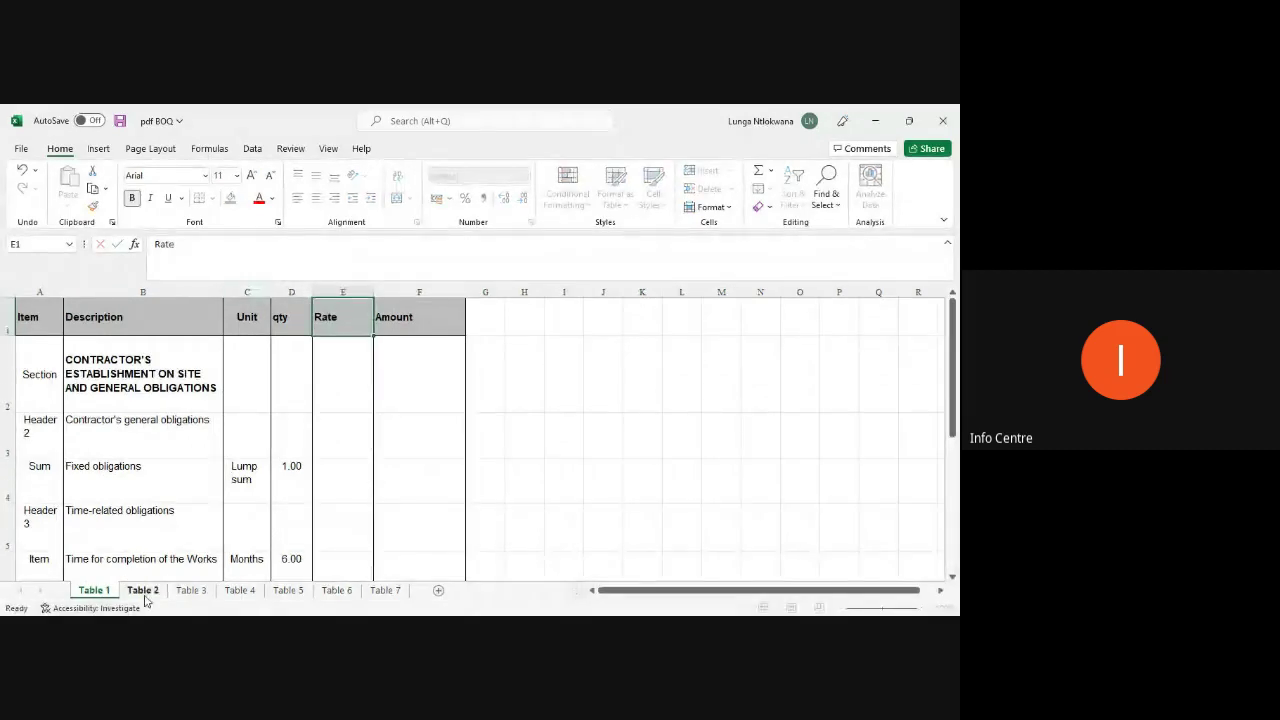
Format the Qty, Rate and Amount columns on the Table 2 sheet as Number.
{"action": "left_click", "coordinate": [192, 591]}
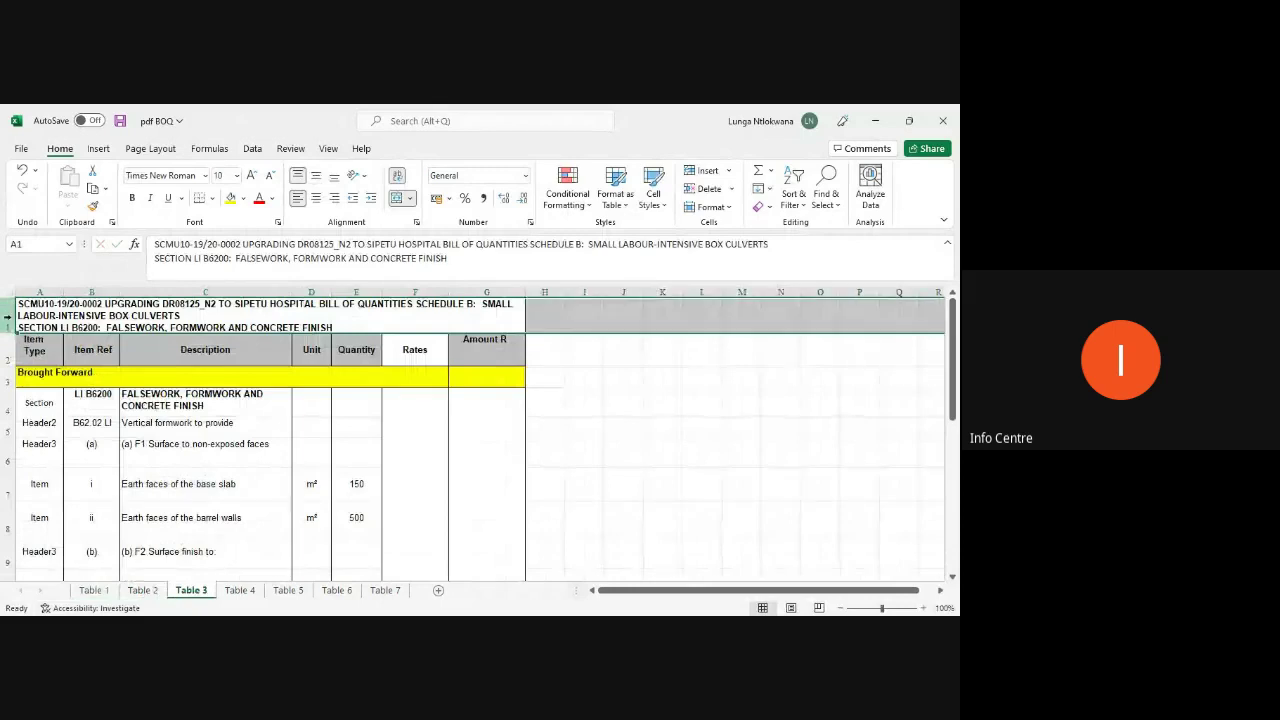
{"action": "left_click", "coordinate": [143, 591]}
{"action": "scroll", "coordinate": [329, 494], "scroll_direction": "down", "scroll_amount": 5}
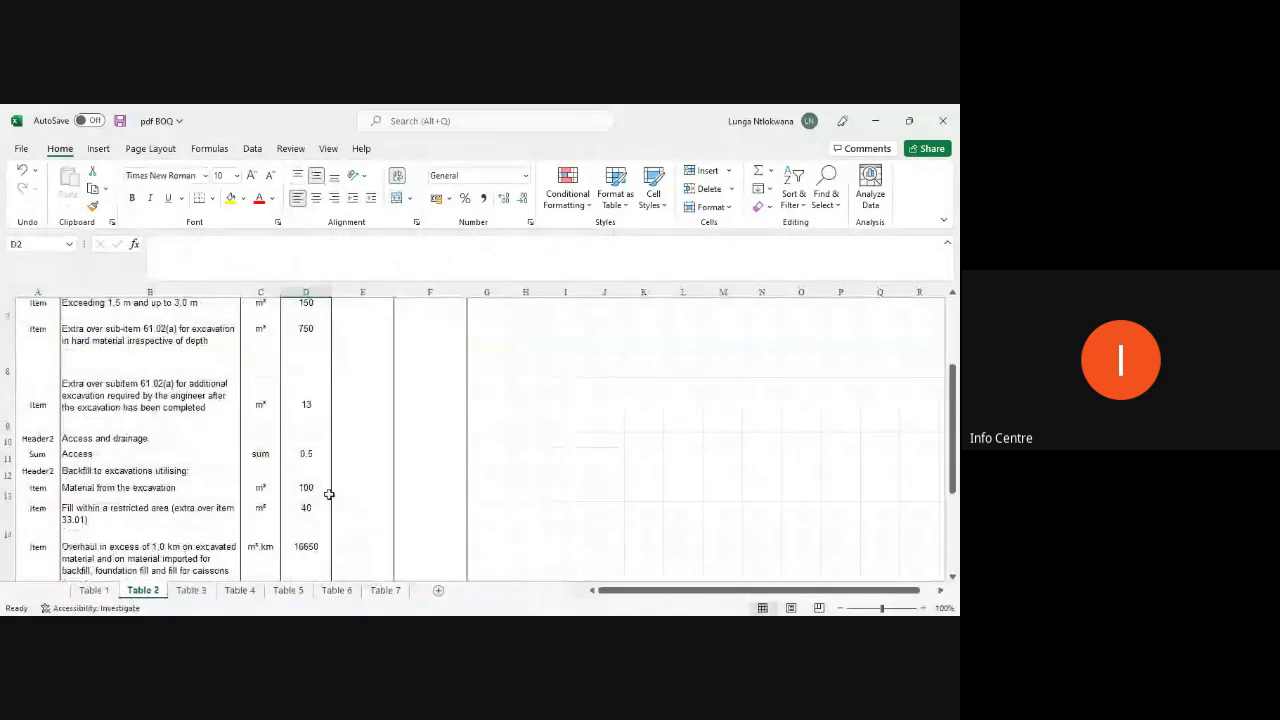
{"action": "scroll", "coordinate": [329, 494], "scroll_direction": "down", "scroll_amount": 3}
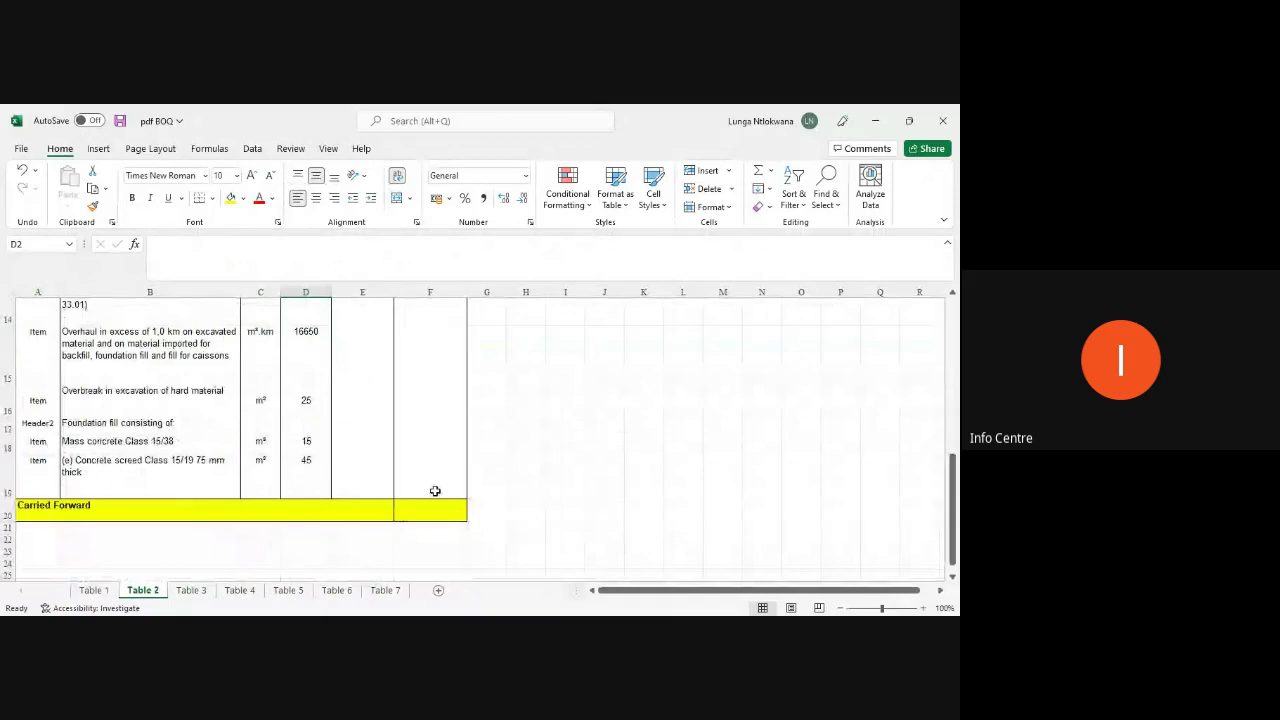
{"action": "key", "text": "ctrl+Home"}
{"action": "key", "text": "ctrl+a"}
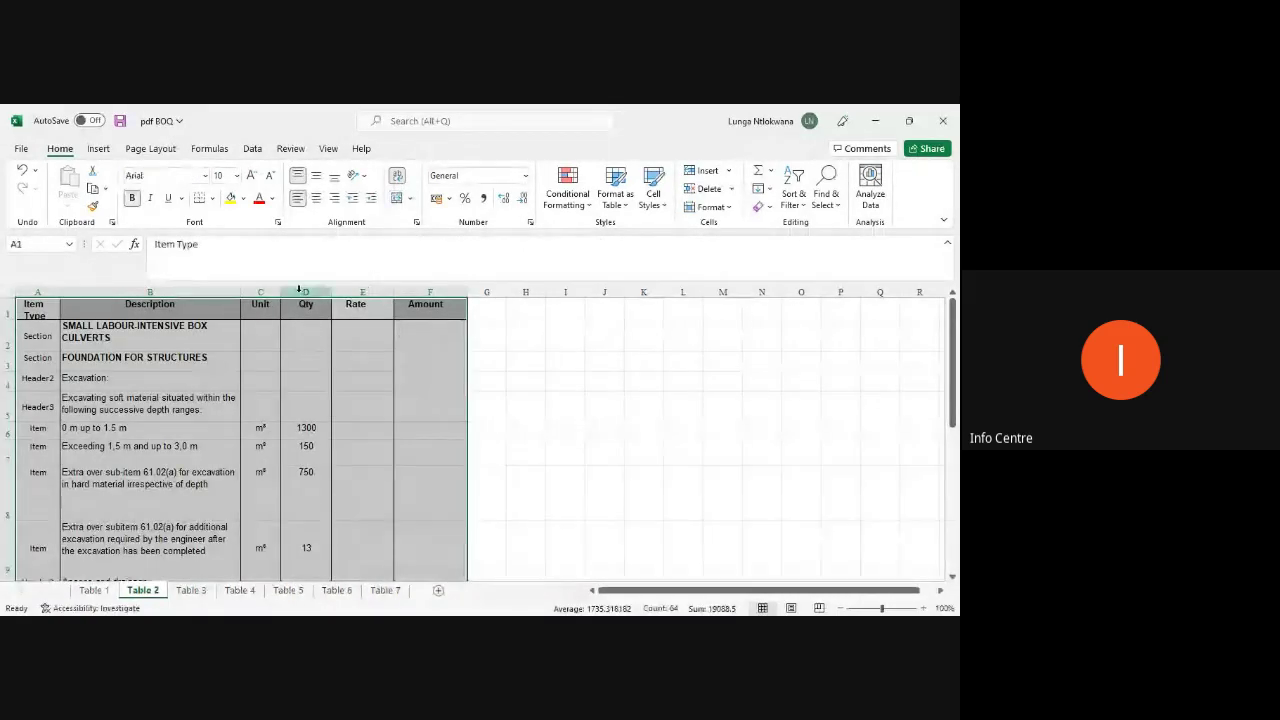
{"action": "left_click_drag", "start_coordinate": [305, 291], "coordinate": [396, 291]}
{"action": "left_click", "coordinate": [525, 175]}
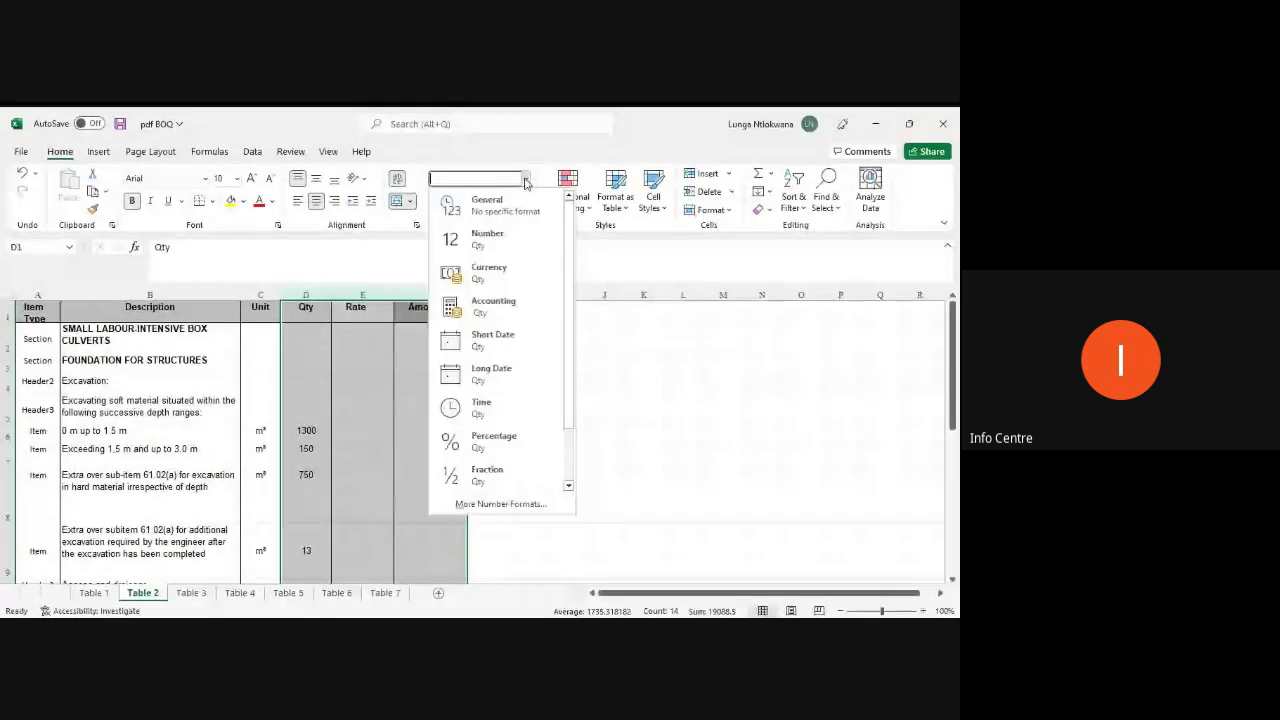
{"action": "left_click", "coordinate": [455, 234]}
Delete the yellow "Carried Forward" row at the end of the Table 2 schedule.
{"action": "scroll", "coordinate": [379, 377], "scroll_direction": "down", "scroll_amount": 3}
{"action": "scroll", "coordinate": [440, 395], "scroll_direction": "down", "scroll_amount": 2}
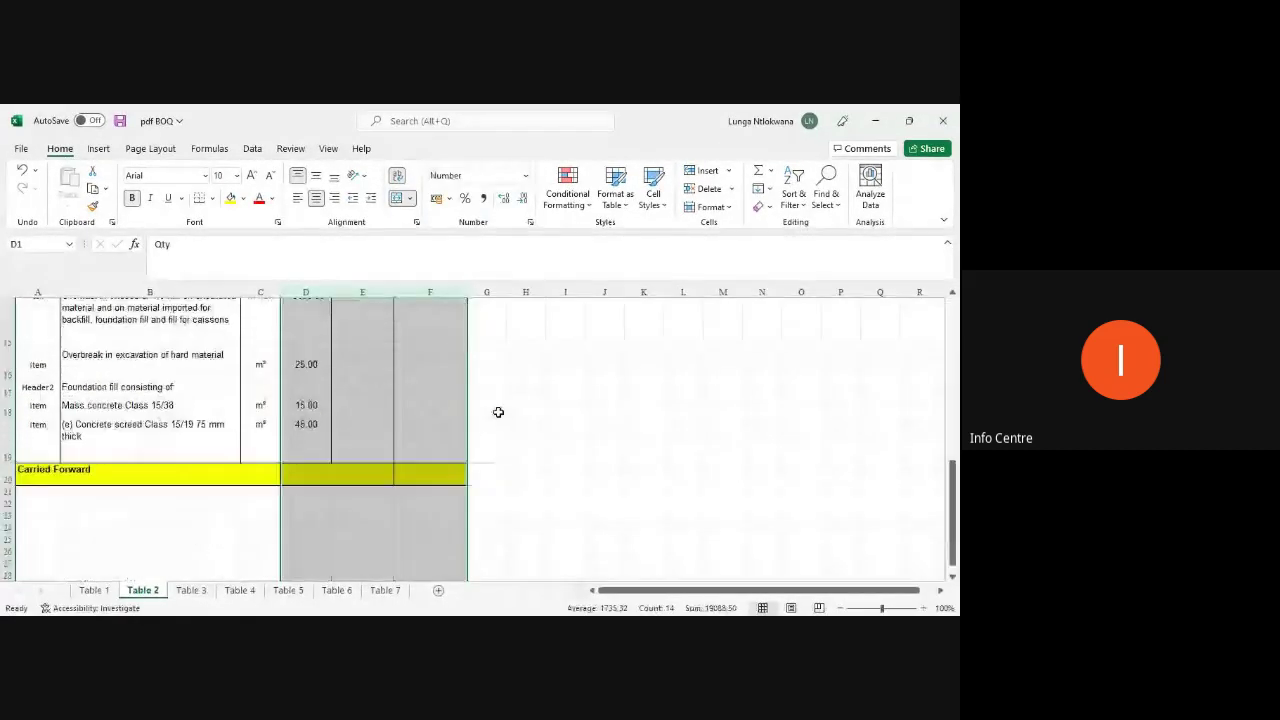
{"action": "left_click", "coordinate": [519, 436]}
{"action": "left_click", "coordinate": [6, 475]}
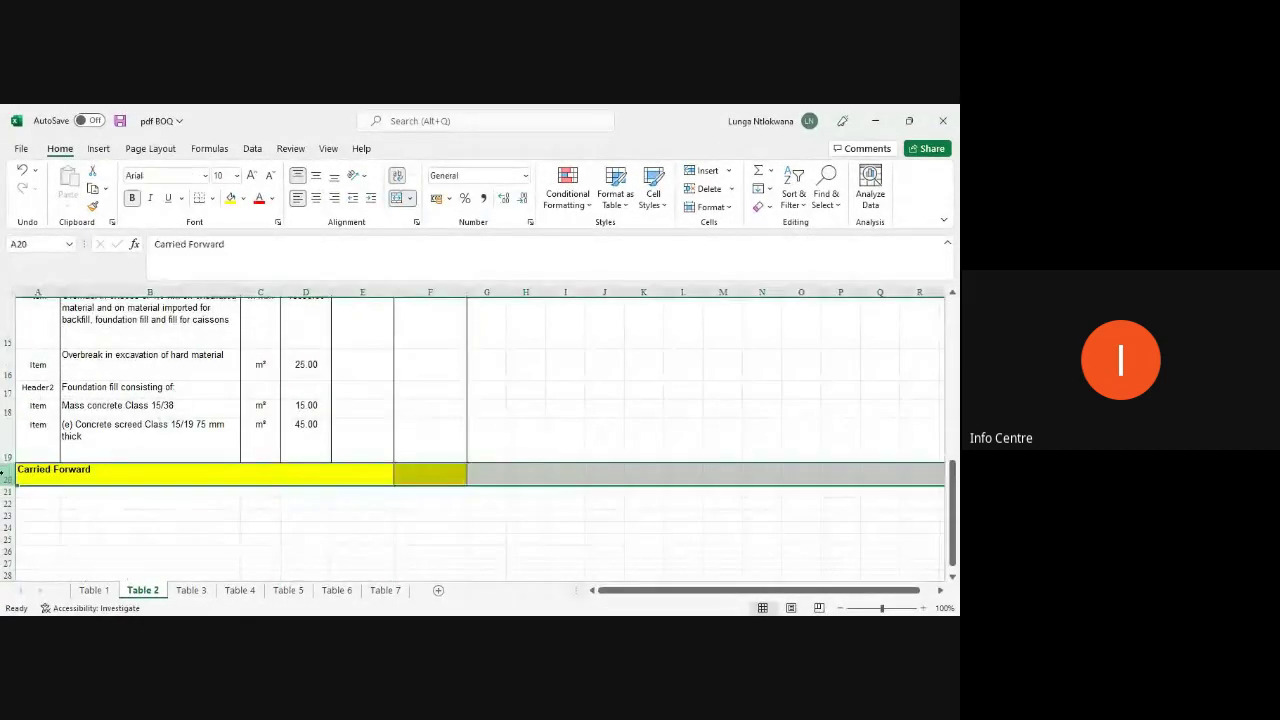
{"action": "right_click", "coordinate": [6, 475]}
{"action": "left_click", "coordinate": [50, 364]}
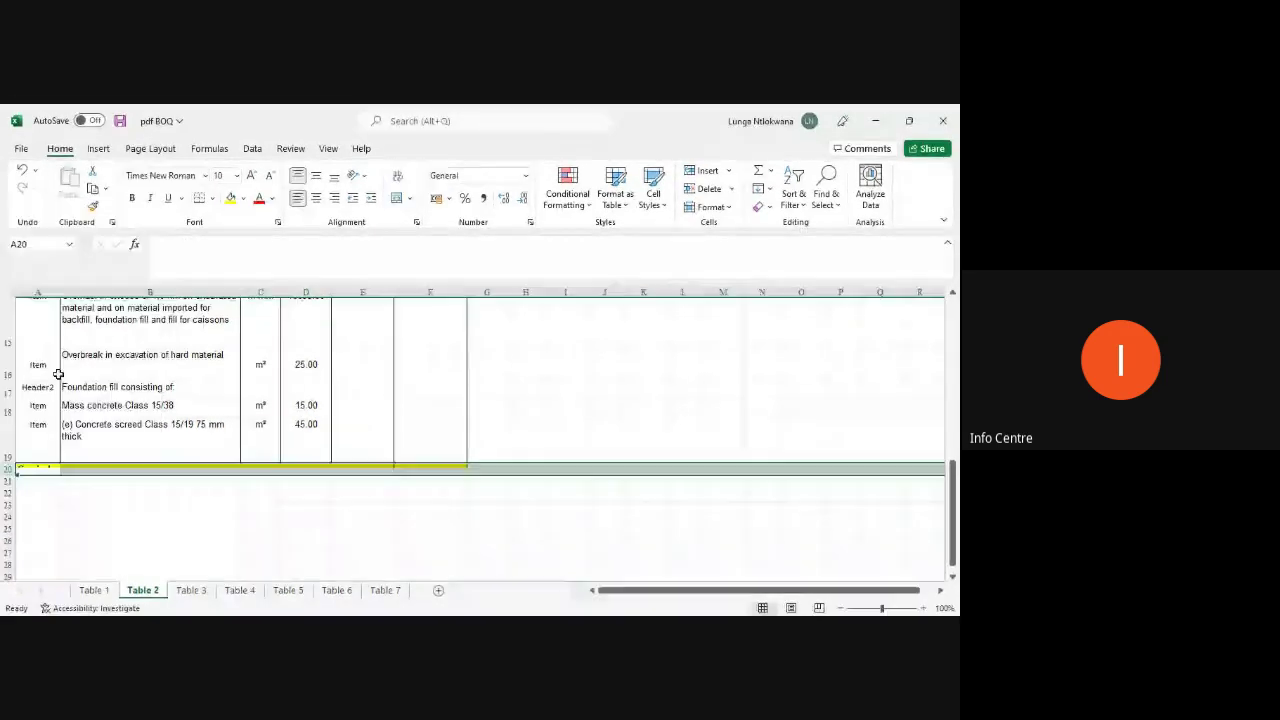
{"action": "left_click", "coordinate": [260, 506]}
{"action": "left_click", "coordinate": [8, 455]}
{"action": "left_click", "coordinate": [67, 529]}
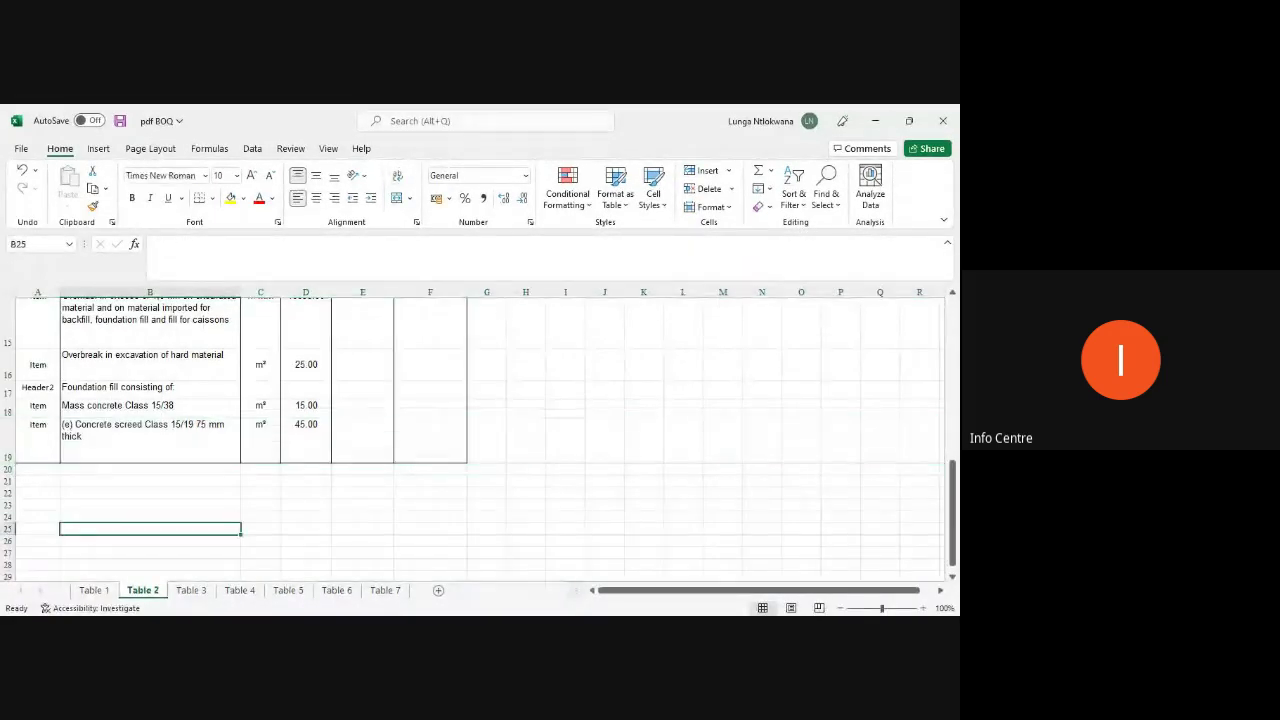
Delete the project title row and the Item Ref column on the Table 3 sheet.
{"action": "left_click", "coordinate": [191, 590]}
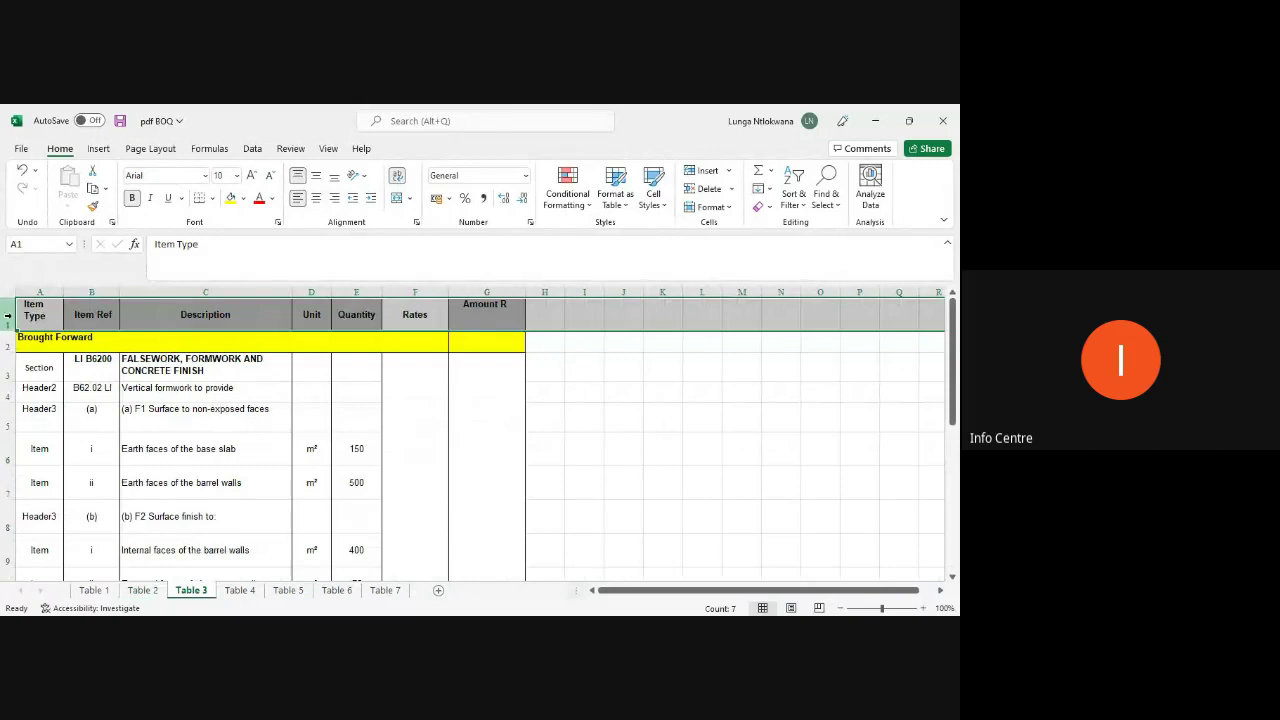
{"action": "left_click", "coordinate": [657, 450]}
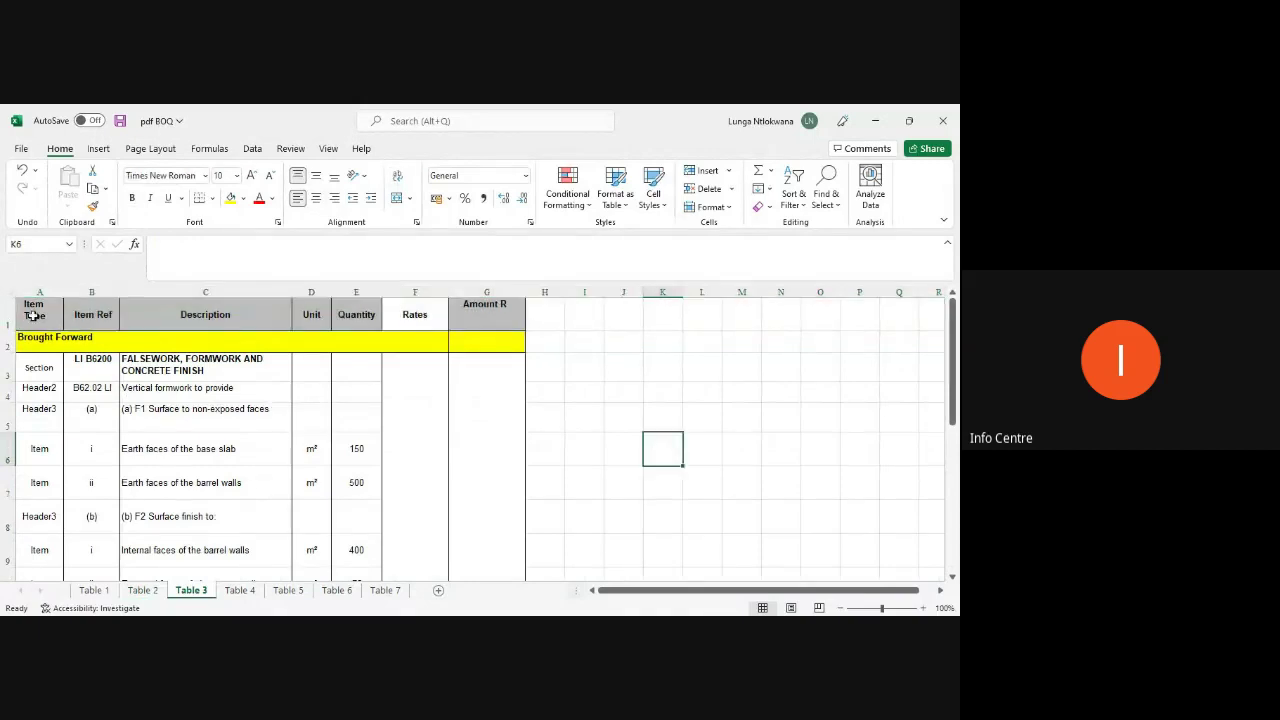
{"action": "left_click", "coordinate": [102, 288]}
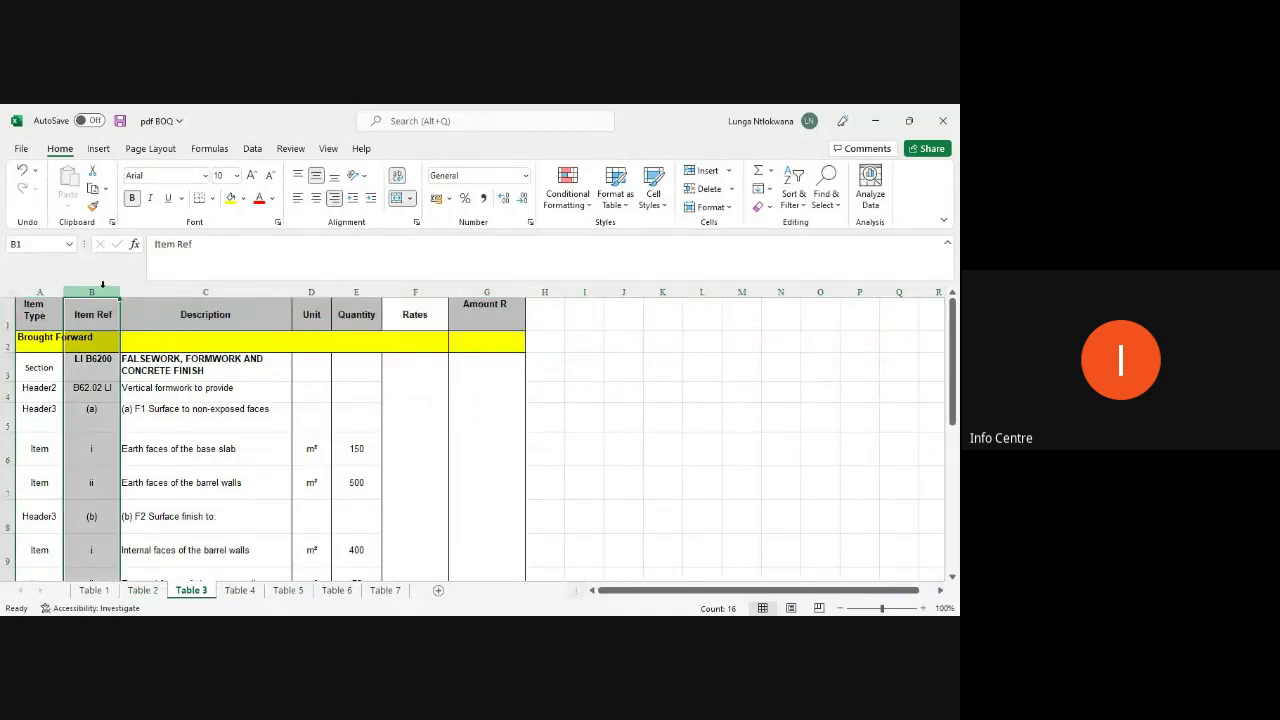
{"action": "right_click", "coordinate": [102, 288]}
{"action": "left_click", "coordinate": [138, 451]}
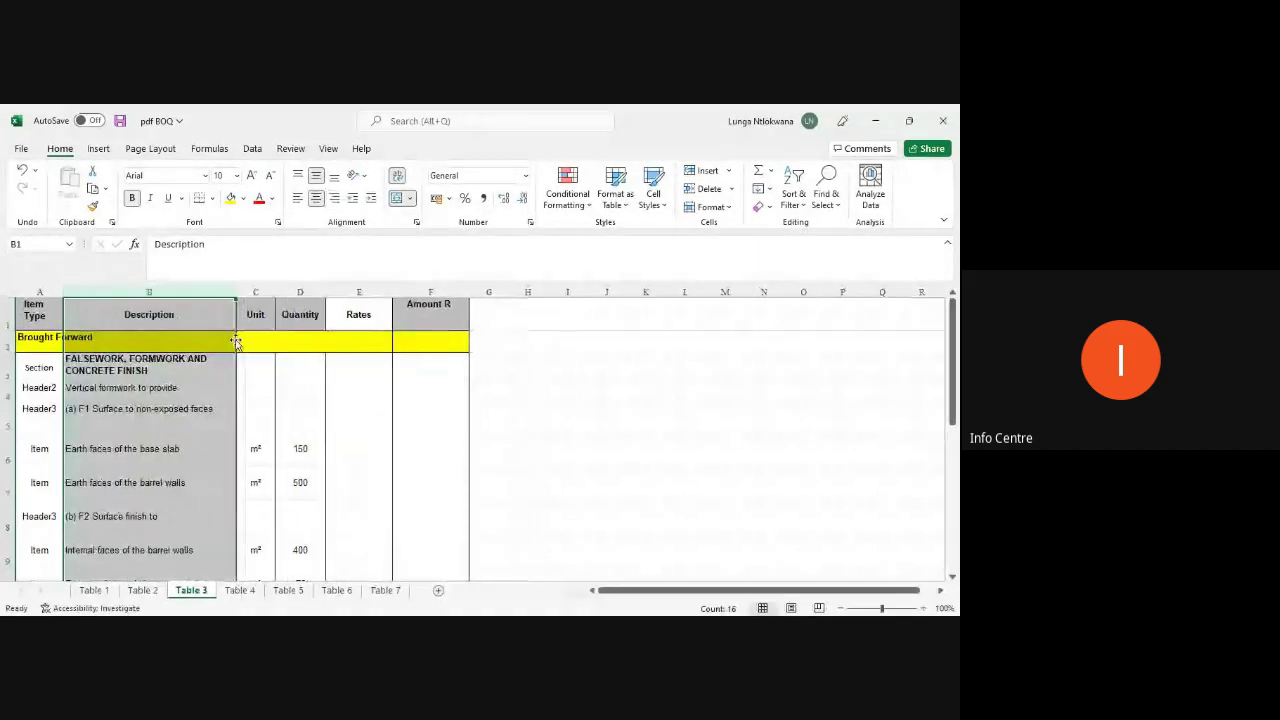
Rename the quantity, rates and amount headers on Table 3 as "Qty", "Rate" and "Amount".
{"action": "left_click", "coordinate": [298, 316]}
{"action": "type", "text": "Qty"}
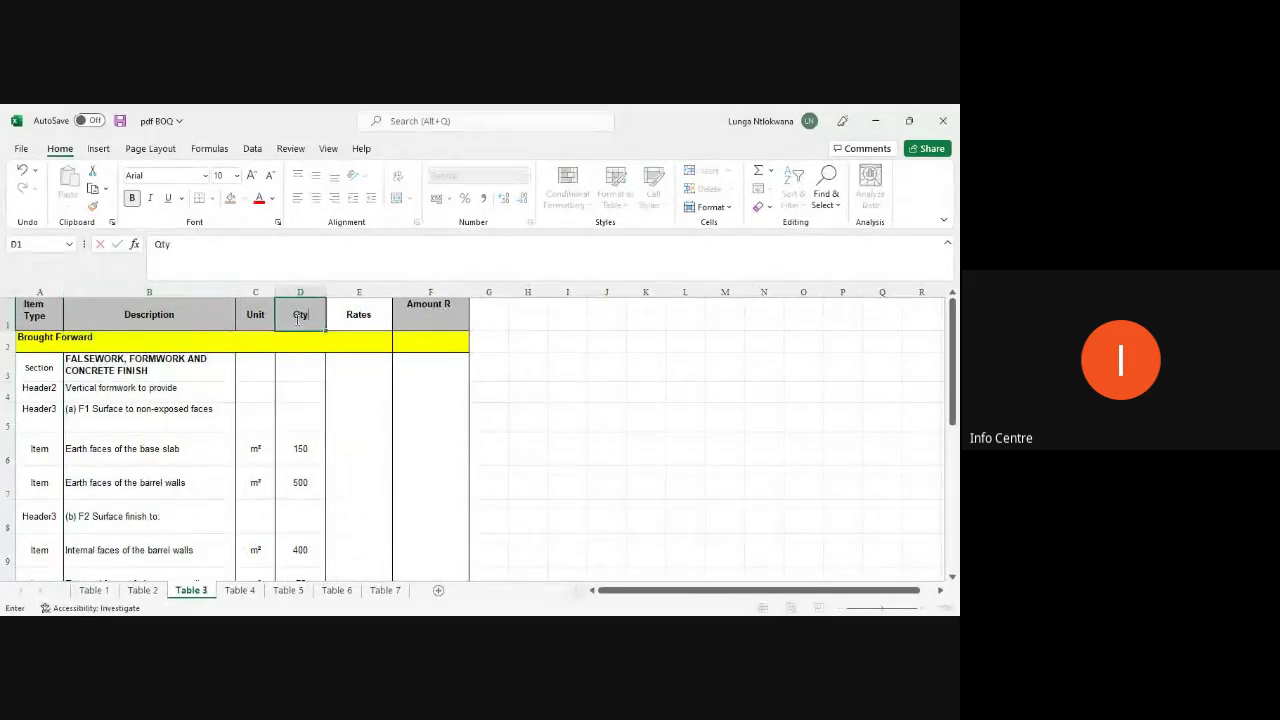
{"action": "key", "text": "Tab"}
{"action": "type", "text": "Ra"}
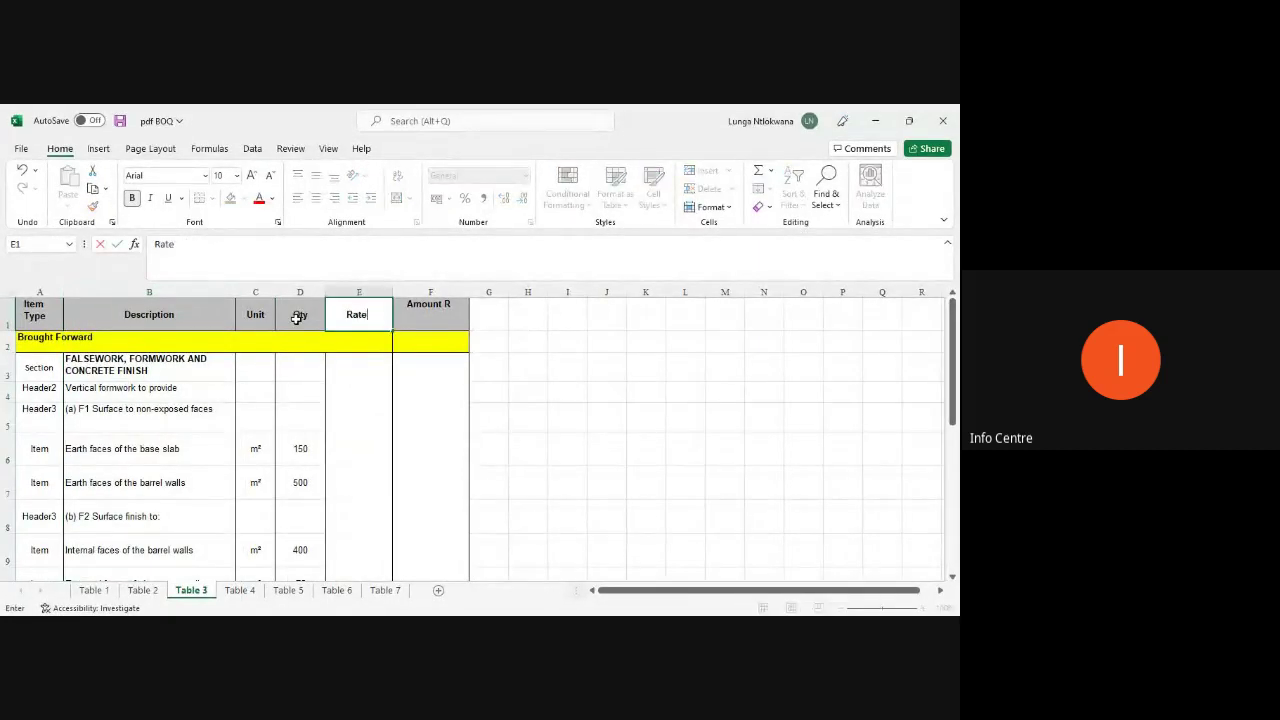
{"action": "key", "text": "Tab"}
{"action": "type", "text": "Amou"}
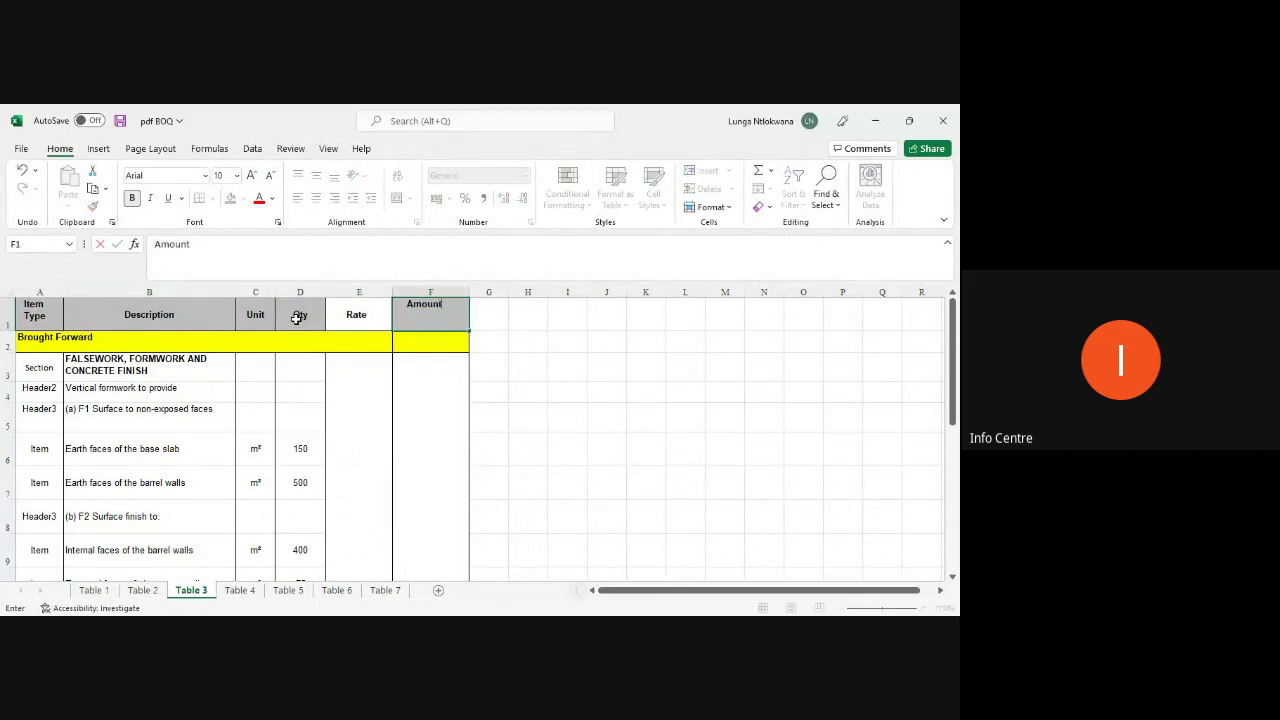
{"action": "left_click_drag", "start_coordinate": [359, 365], "coordinate": [359, 575]}
{"action": "left_click", "coordinate": [430, 325]}
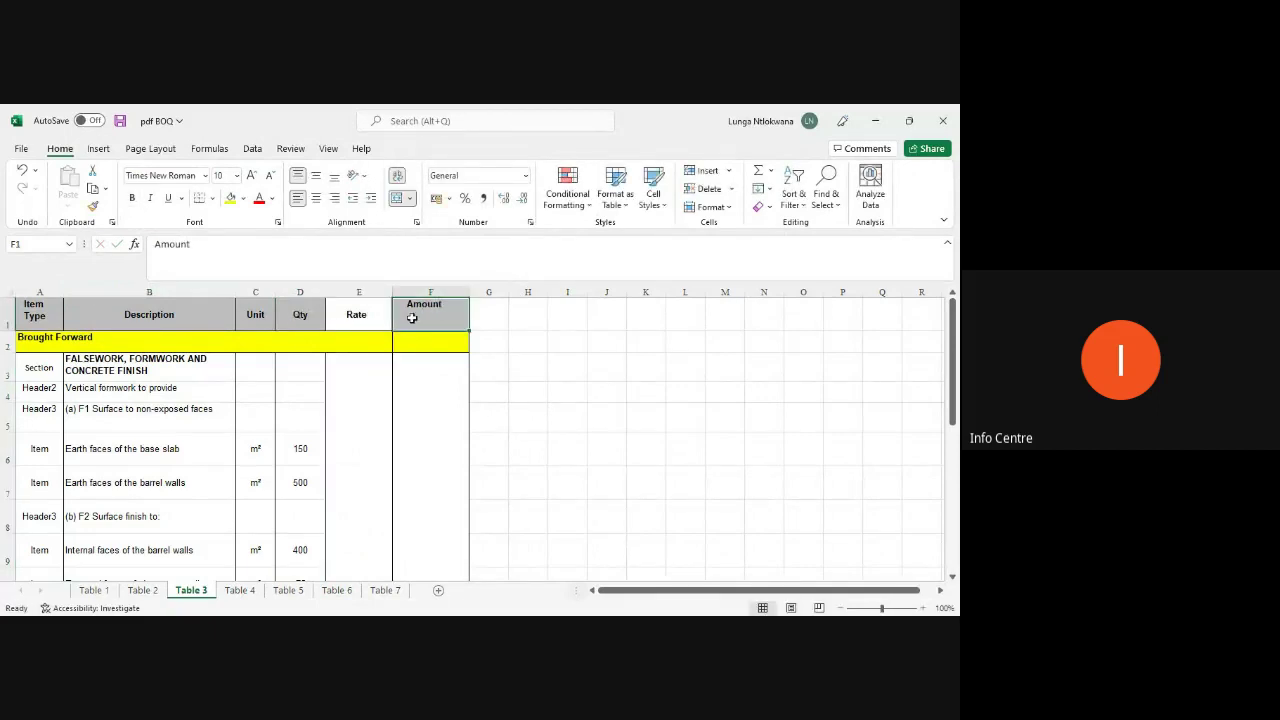
Delete the yellow "Brought Forward" and "Carried Forward" rows from the Table 3 schedule.
{"action": "left_click_drag", "start_coordinate": [430, 365], "coordinate": [430, 575]}
{"action": "scroll", "coordinate": [403, 460], "scroll_direction": "down", "scroll_amount": 3}
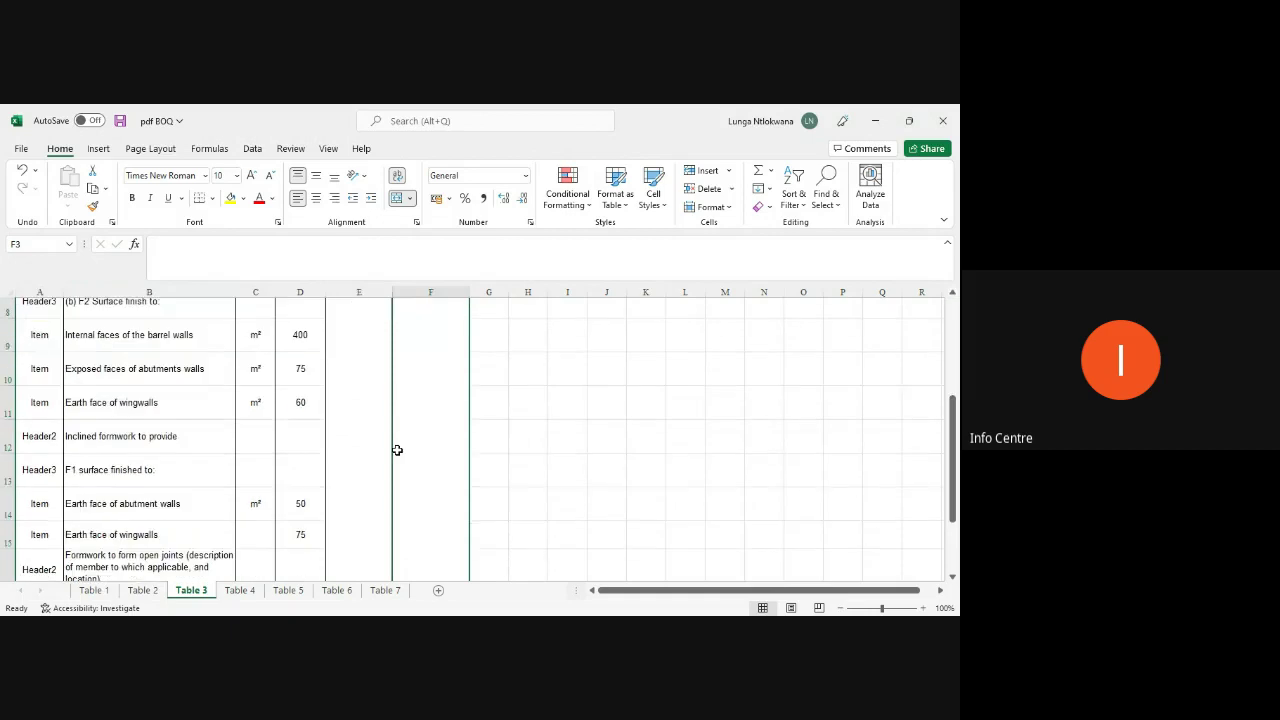
{"action": "scroll", "coordinate": [300, 434], "scroll_direction": "up", "scroll_amount": 3}
{"action": "right_click", "coordinate": [8, 341]}
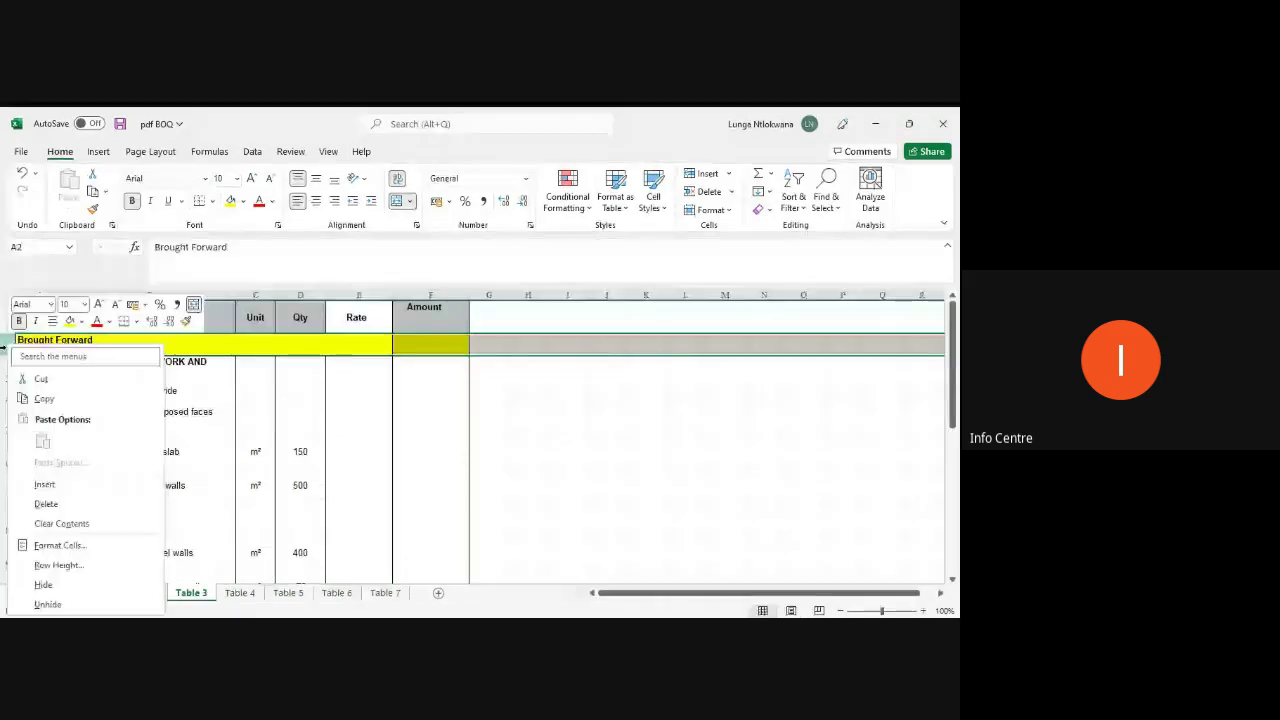
{"action": "left_click", "coordinate": [46, 504]}
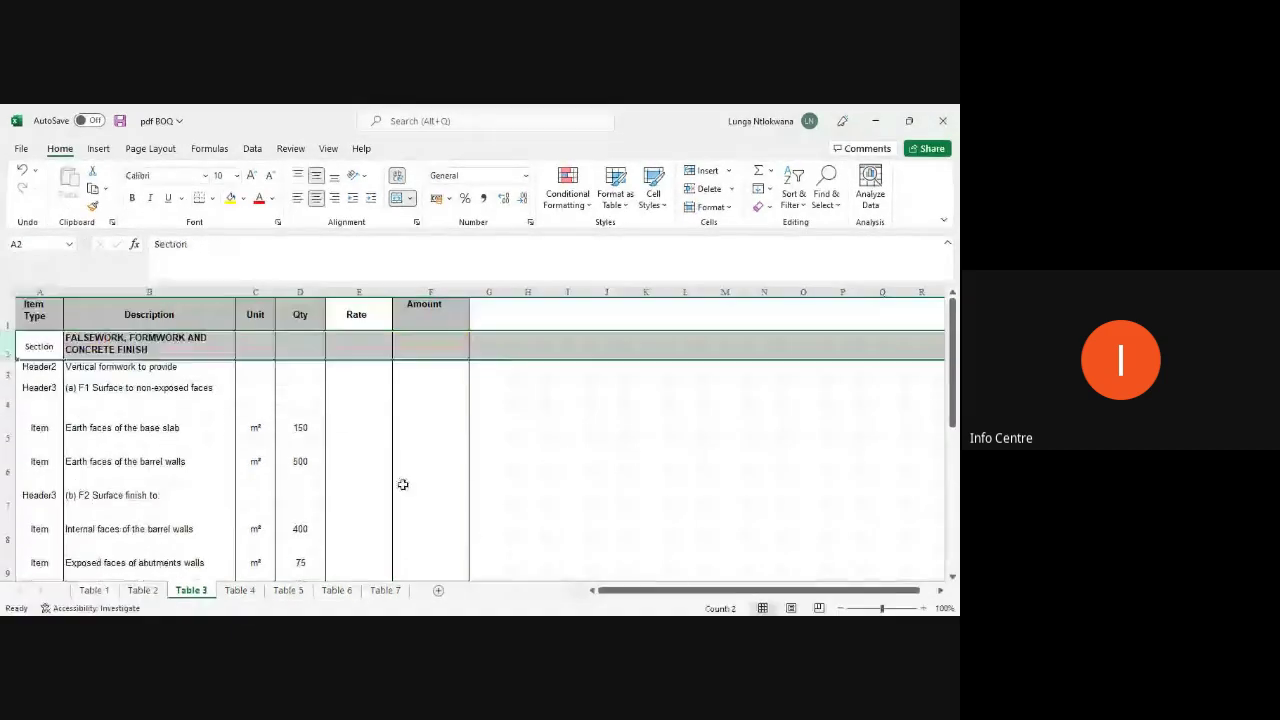
{"action": "scroll", "coordinate": [400, 486], "scroll_direction": "down", "scroll_amount": 3}
{"action": "scroll", "coordinate": [403, 457], "scroll_direction": "down", "scroll_amount": 1}
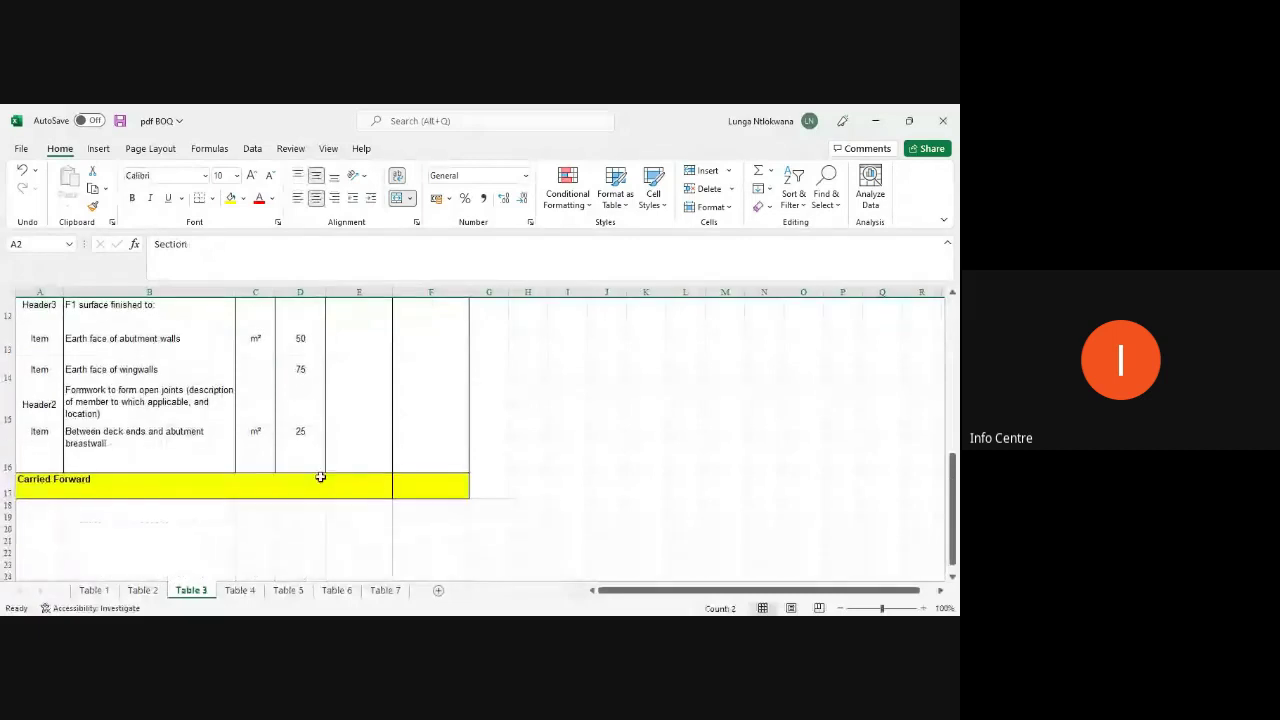
{"action": "right_click", "coordinate": [5, 487]}
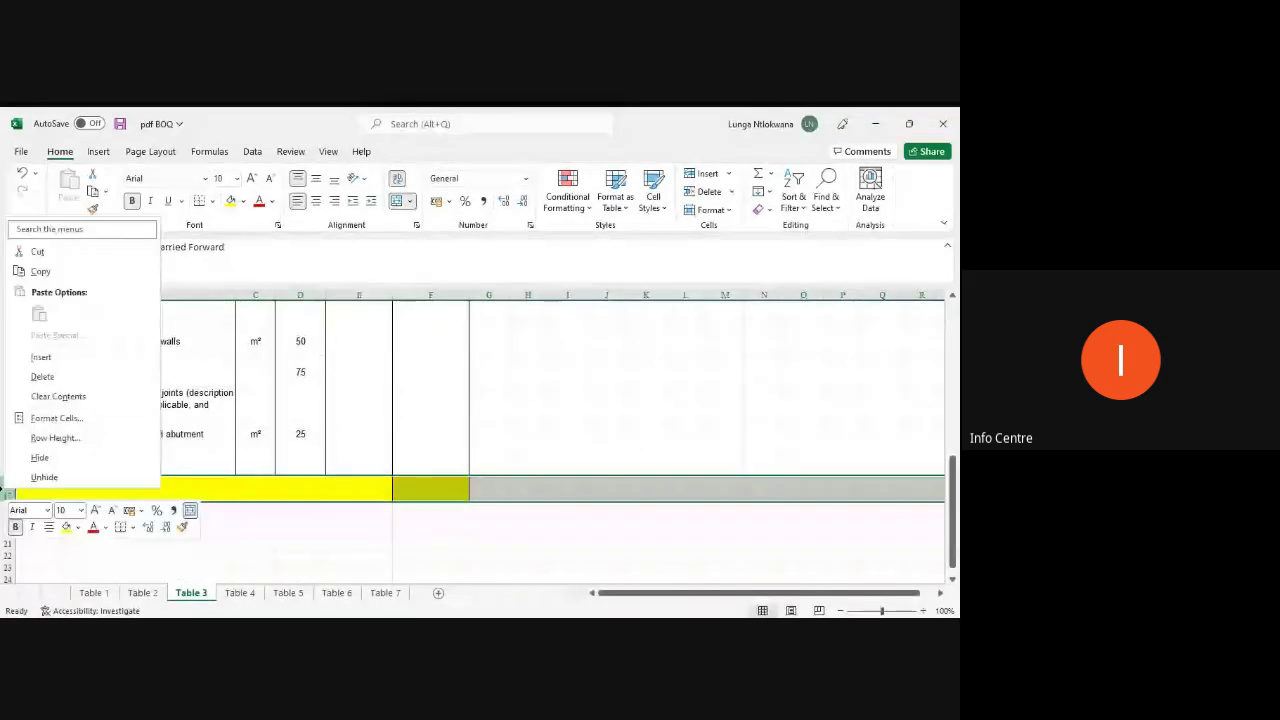
{"action": "left_click", "coordinate": [43, 379]}
Unmerge the Table 3 schedule cells and set the number format of the Qty, Rate and Amount columns.
{"action": "left_click_drag", "start_coordinate": [430, 450], "coordinate": [28, 322]}
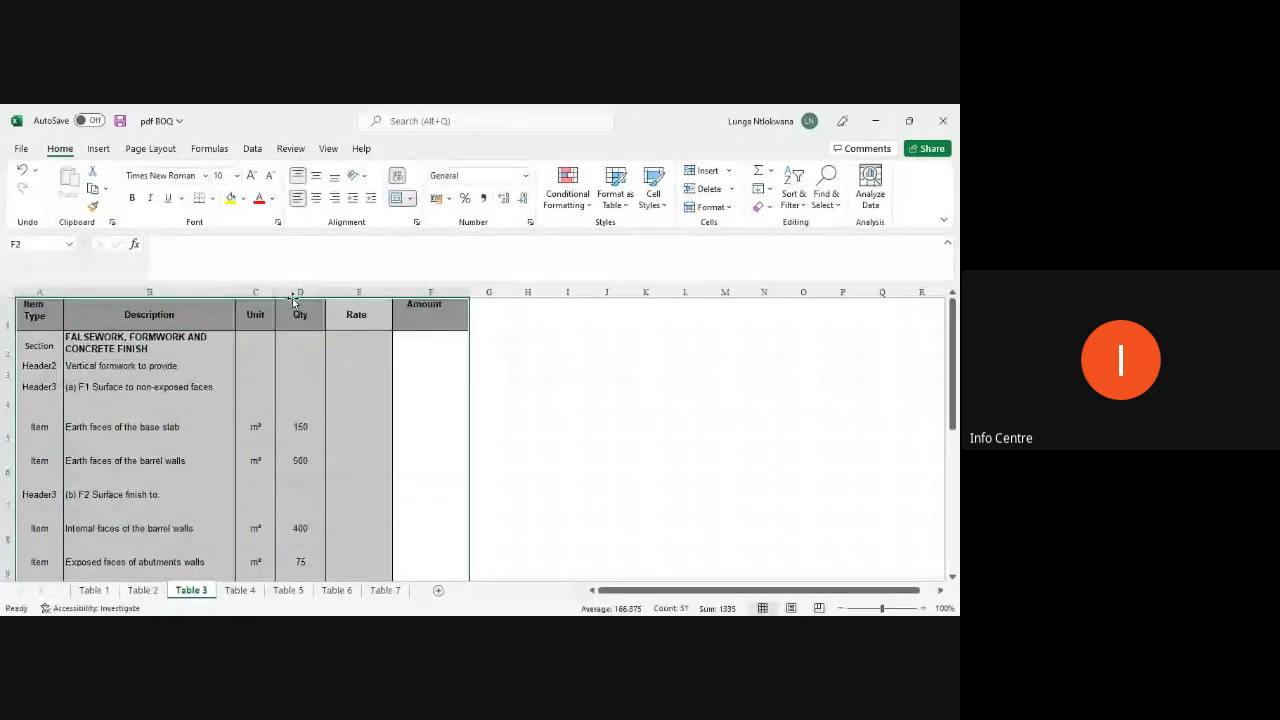
{"action": "left_click", "coordinate": [574, 485]}
{"action": "scroll", "coordinate": [549, 474], "scroll_direction": "down", "scroll_amount": 3}
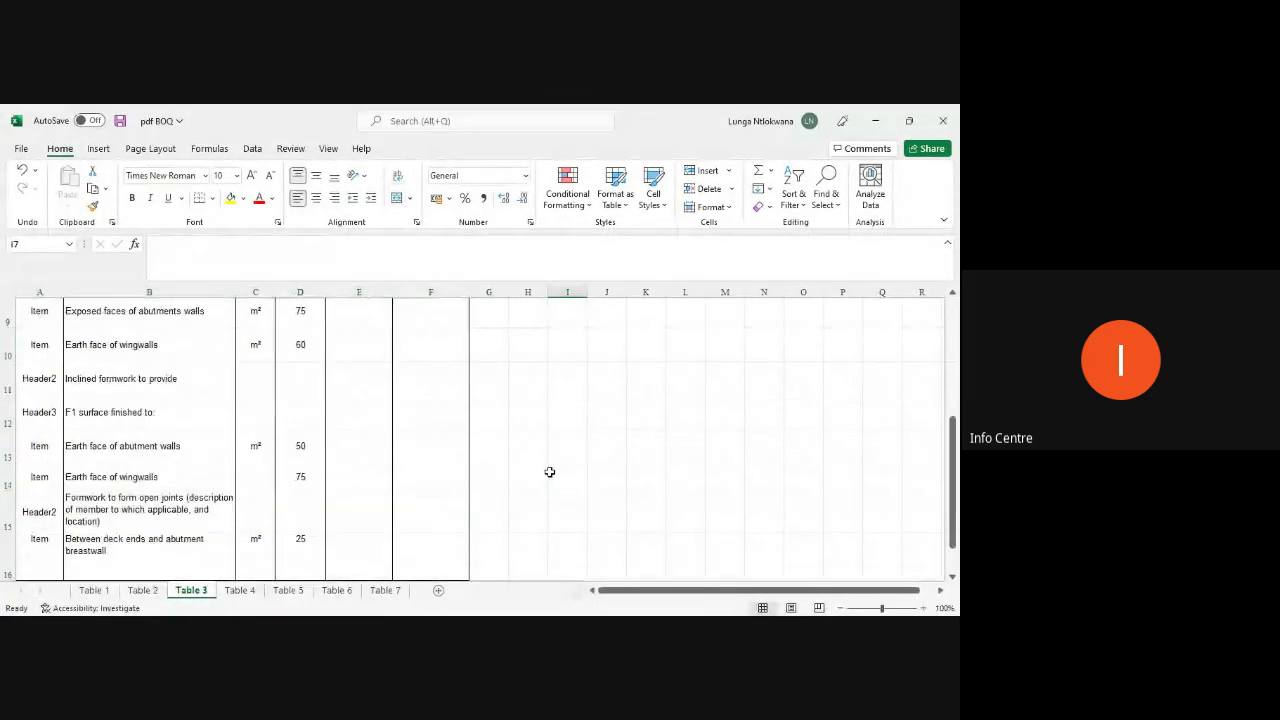
{"action": "left_click_drag", "start_coordinate": [448, 534], "coordinate": [306, 209]}
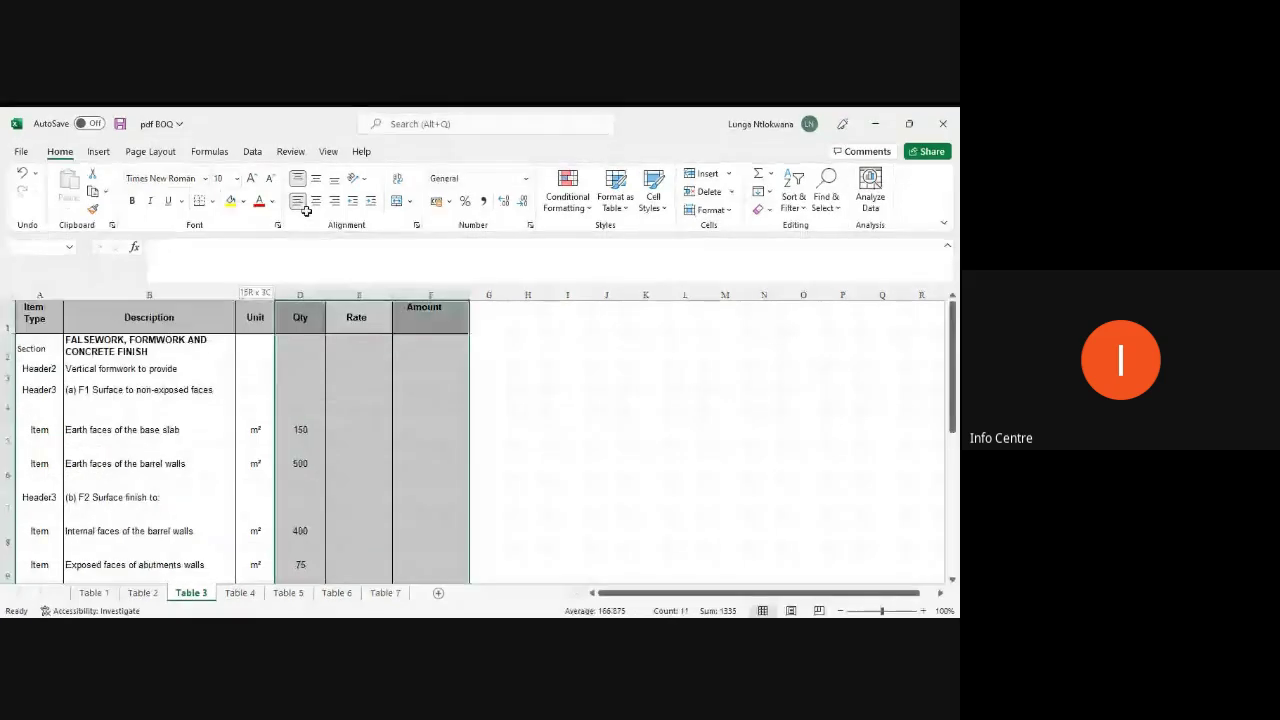
{"action": "left_click", "coordinate": [525, 176]}
{"action": "left_click", "coordinate": [489, 200]}
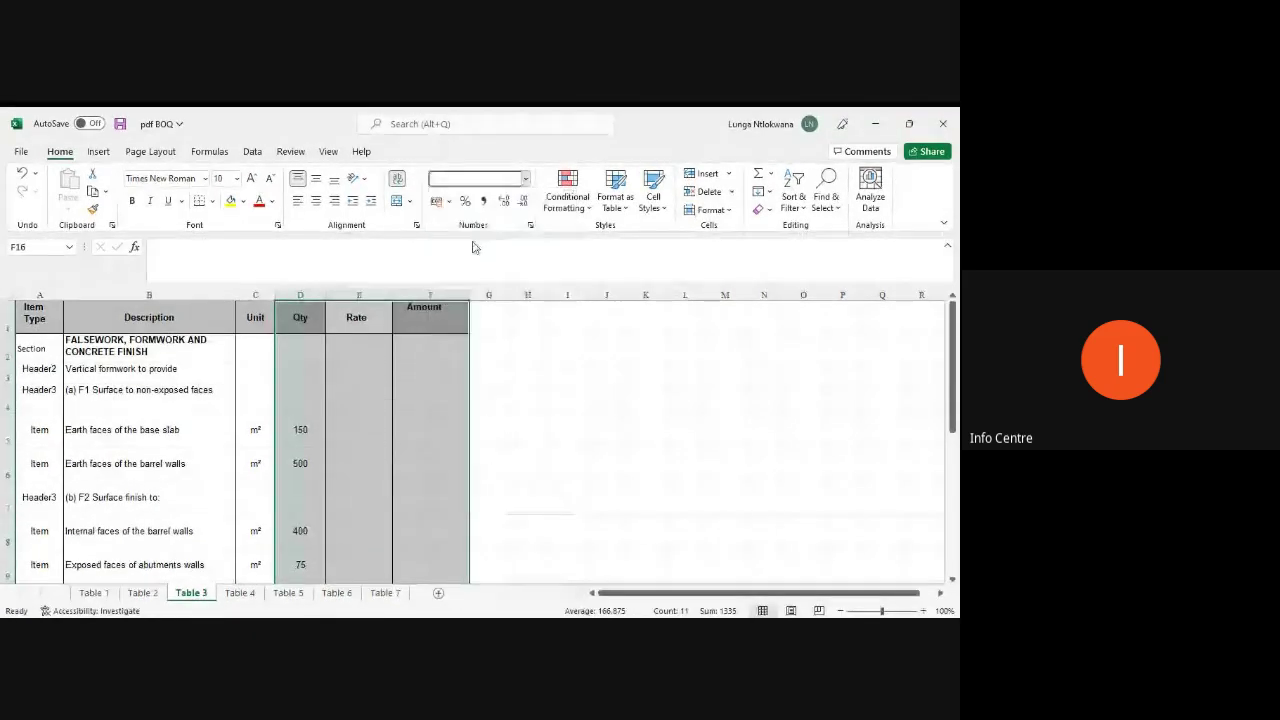
Delete the project title row and the Item Ref column on the Table 4 sheet.
{"action": "key", "text": "ctrl+Page_Down"}
{"action": "right_click", "coordinate": [7, 318]}
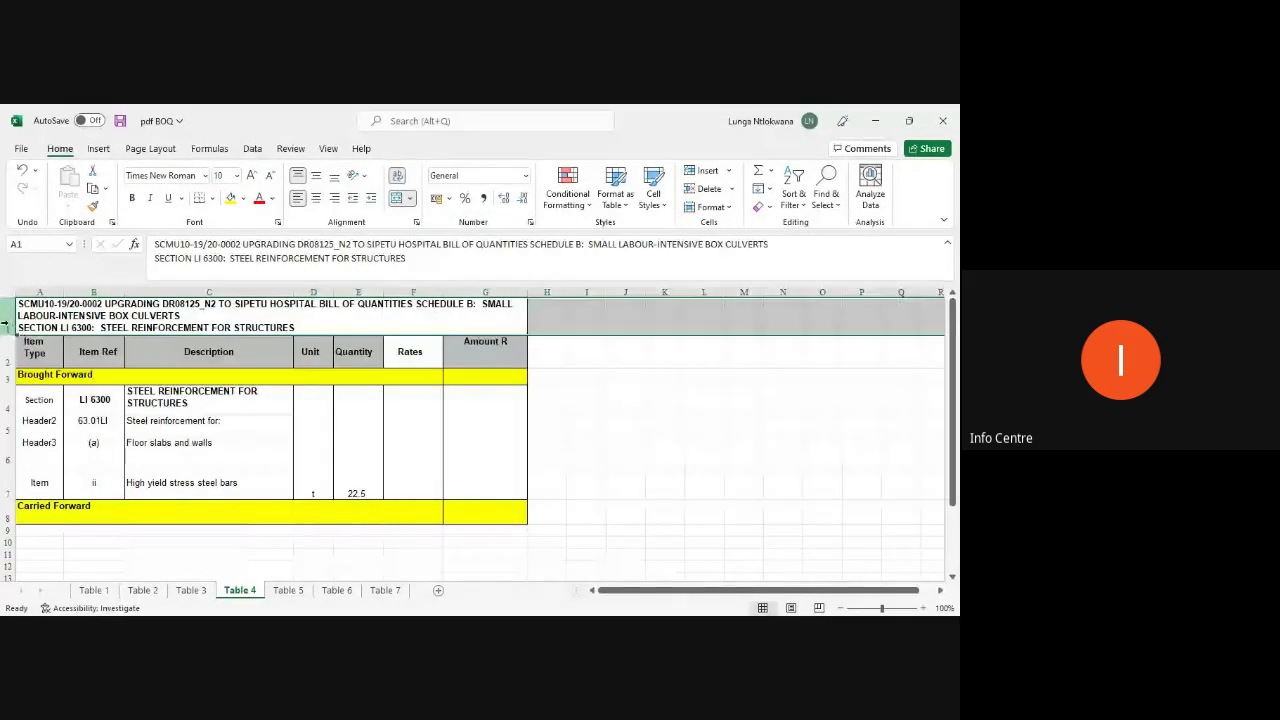
{"action": "left_click", "coordinate": [48, 486]}
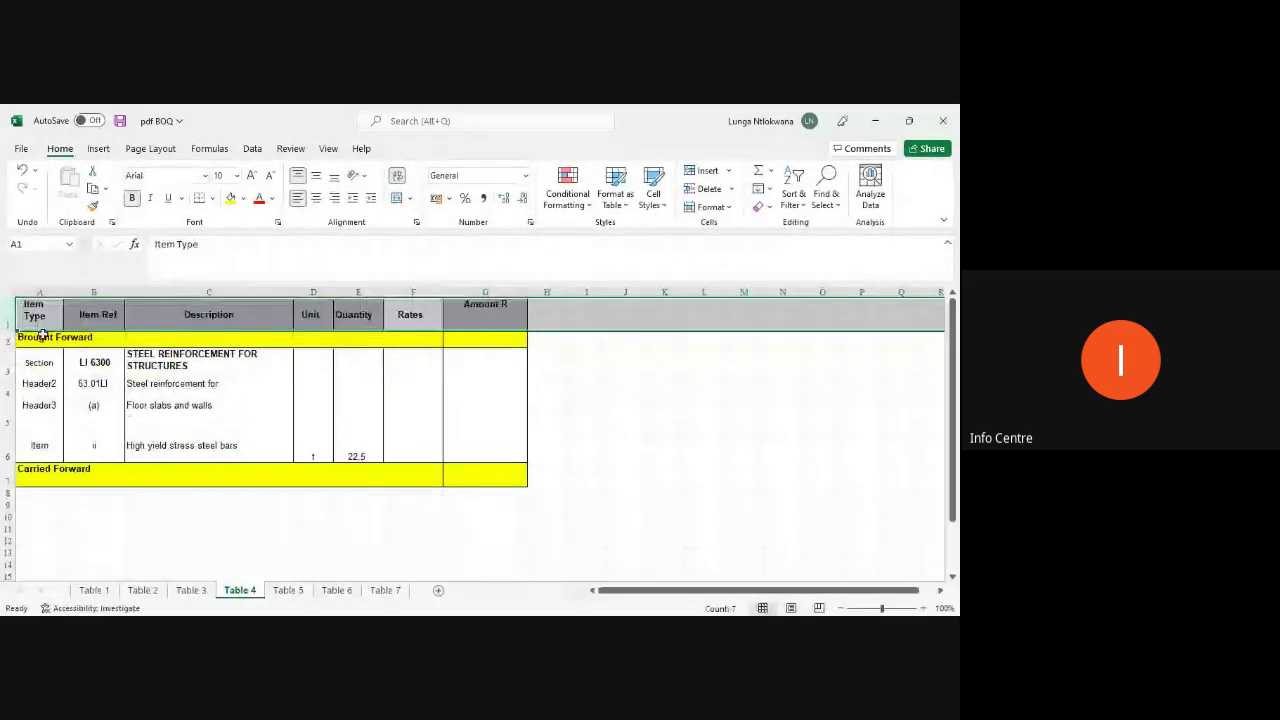
{"action": "left_click", "coordinate": [91, 291]}
{"action": "right_click", "coordinate": [91, 291]}
{"action": "left_click", "coordinate": [120, 447]}
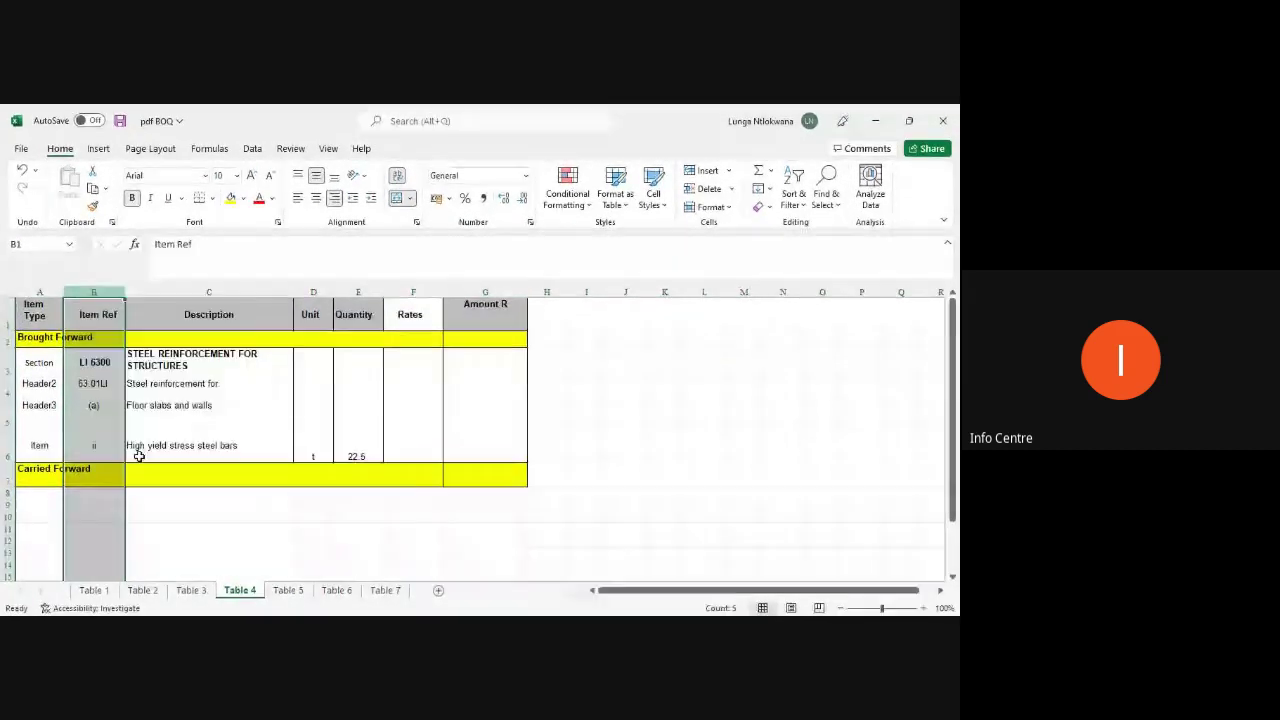
Rename the quantity, rates and amount headers on Table 4 as "Qty", "Rate" and "Amount".
{"action": "left_click", "coordinate": [574, 403]}
{"action": "left_click_drag", "start_coordinate": [431, 311], "coordinate": [290, 310]}
{"action": "left_click", "coordinate": [290, 310]}
{"action": "type", "text": "Q"}
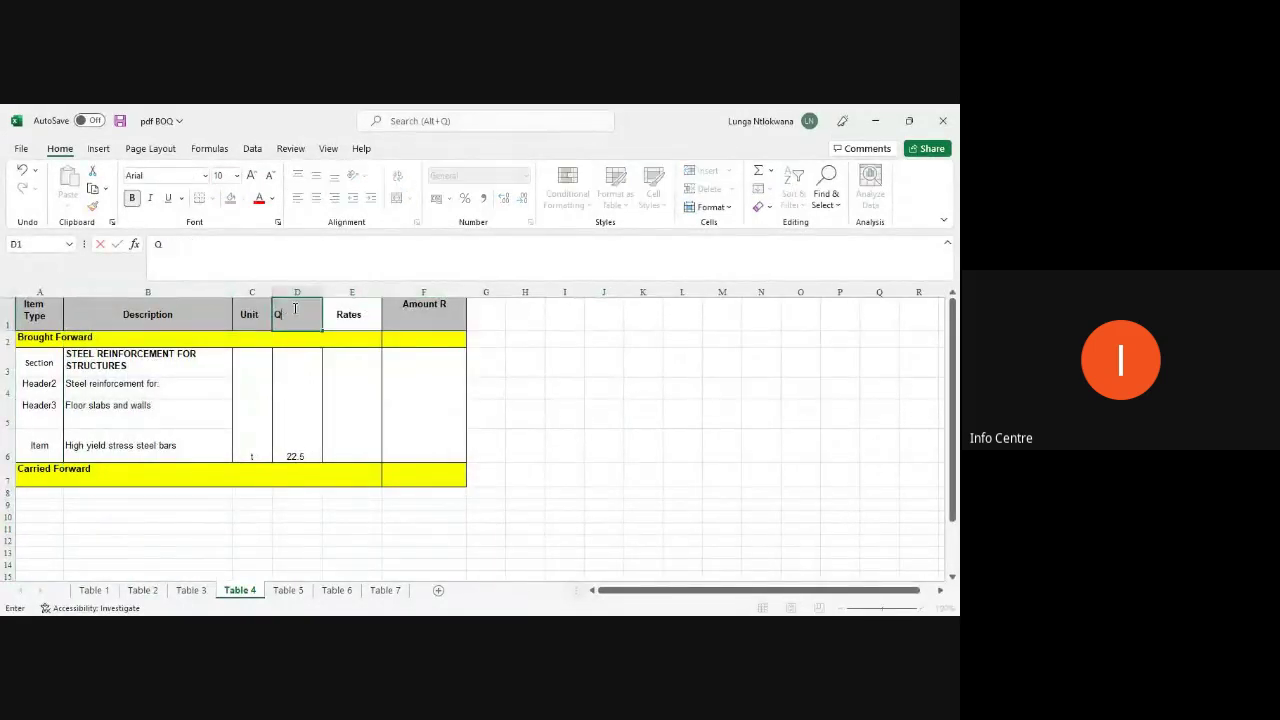
{"action": "type", "text": "ty"}
{"action": "key", "text": "Tab"}
{"action": "type", "text": "Rate"}
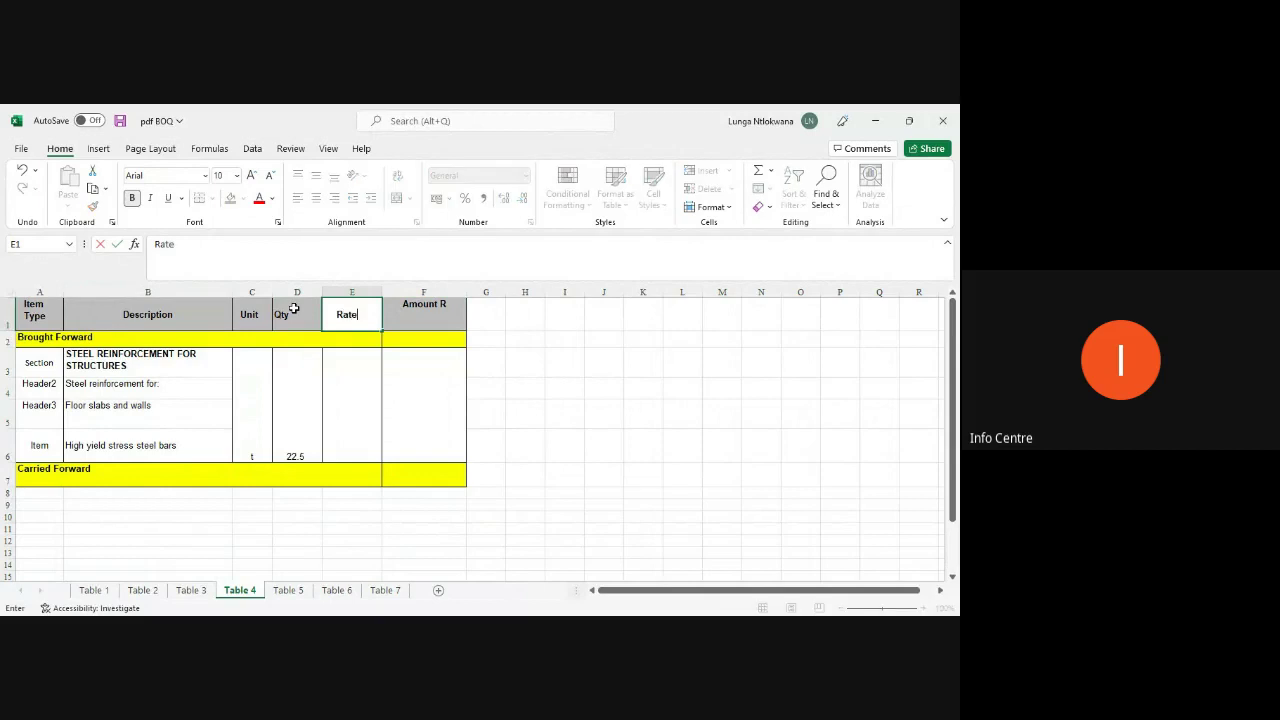
{"action": "key", "text": "Tab"}
{"action": "type", "text": "A"}
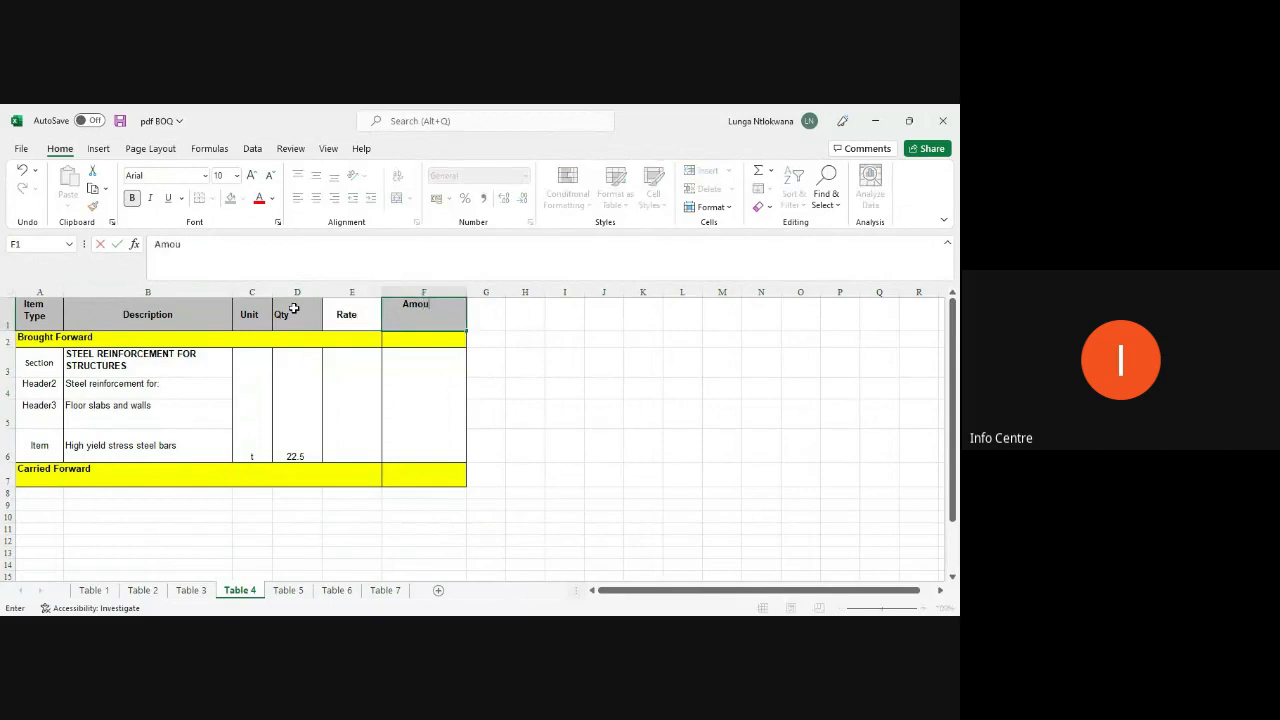
{"action": "left_click", "coordinate": [636, 452]}
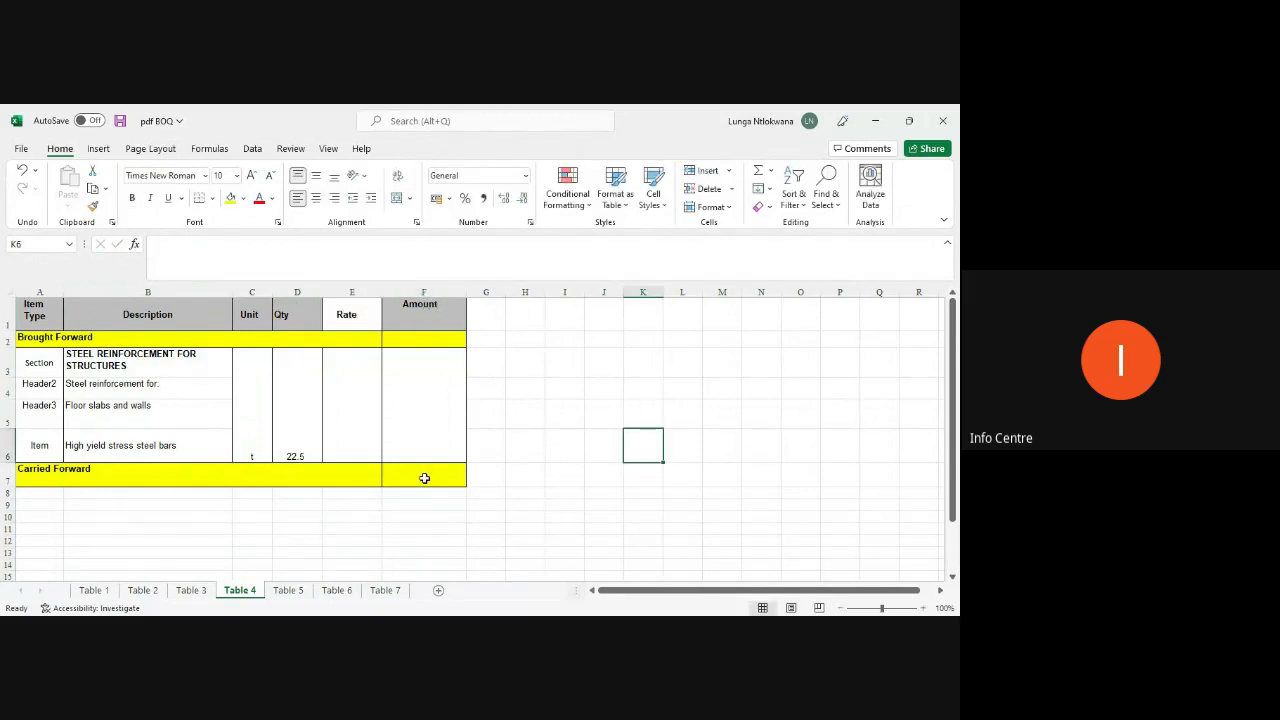
Delete the yellow "Carried Forward" and "Brought Forward" rows from the Table 4 schedule.
{"action": "left_click", "coordinate": [7, 476]}
{"action": "right_click", "coordinate": [7, 476]}
{"action": "left_click", "coordinate": [45, 371]}
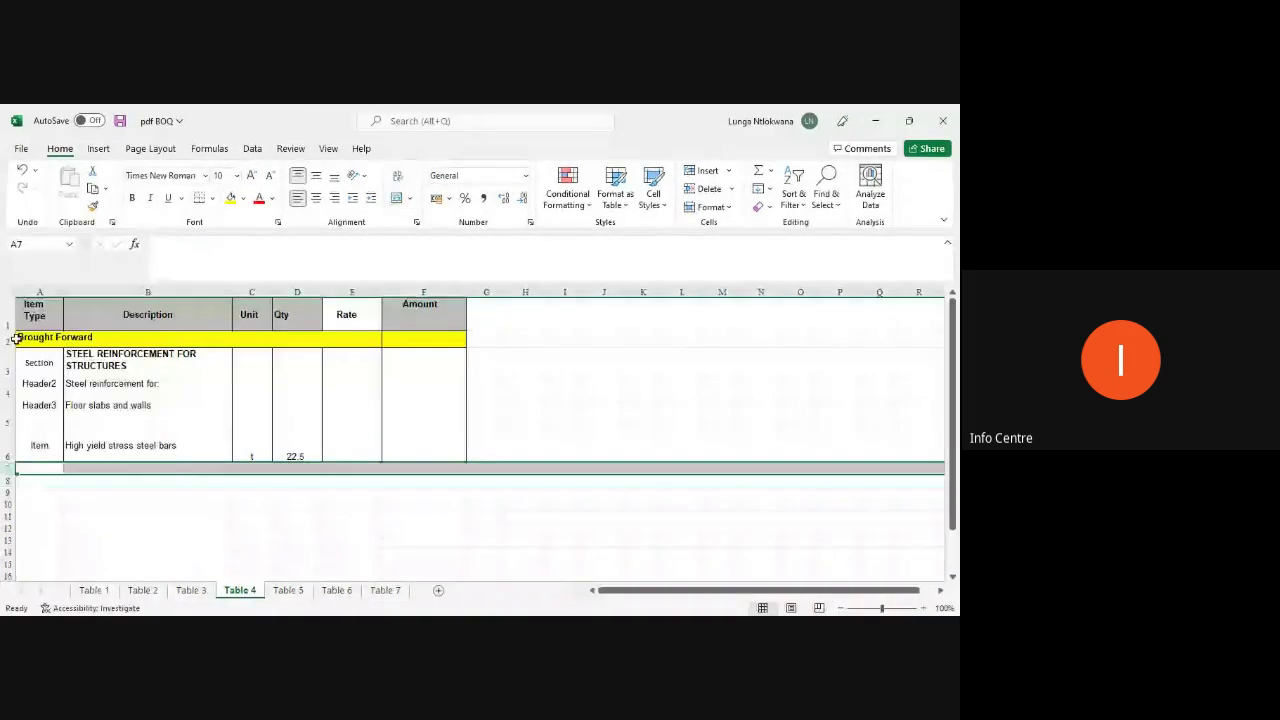
{"action": "left_click", "coordinate": [7, 339]}
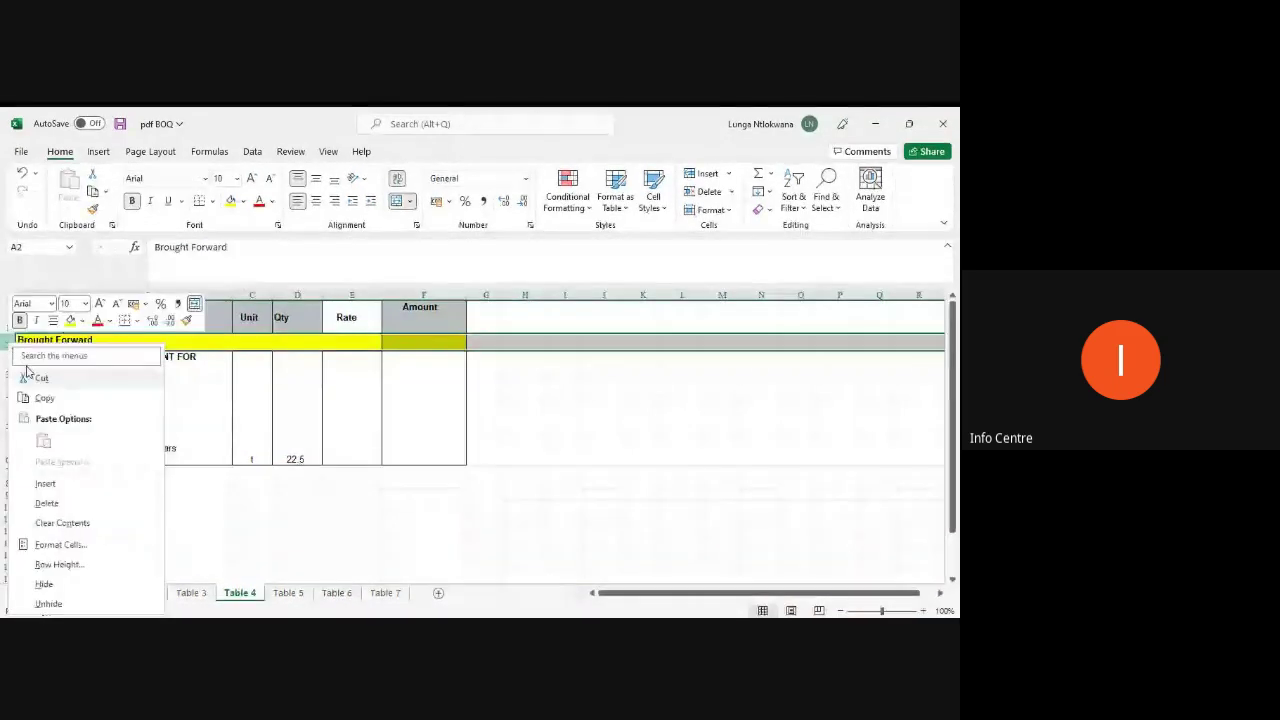
{"action": "left_click", "coordinate": [46, 503]}
{"action": "left_click", "coordinate": [351, 499]}
Unmerge the Qty, Rate and Amount cells on Table 4 and apply the Number format to them.
{"action": "left_click_drag", "start_coordinate": [411, 446], "coordinate": [294, 323]}
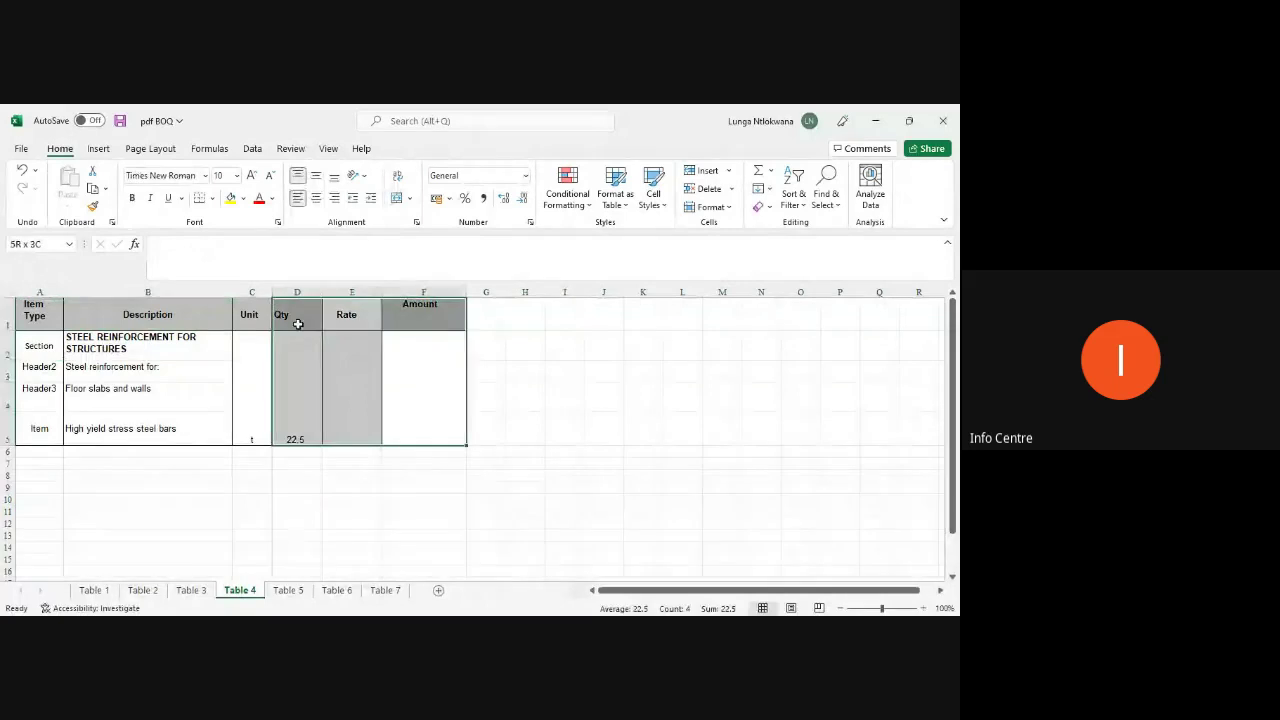
{"action": "left_click", "coordinate": [396, 199]}
{"action": "left_click", "coordinate": [525, 175]}
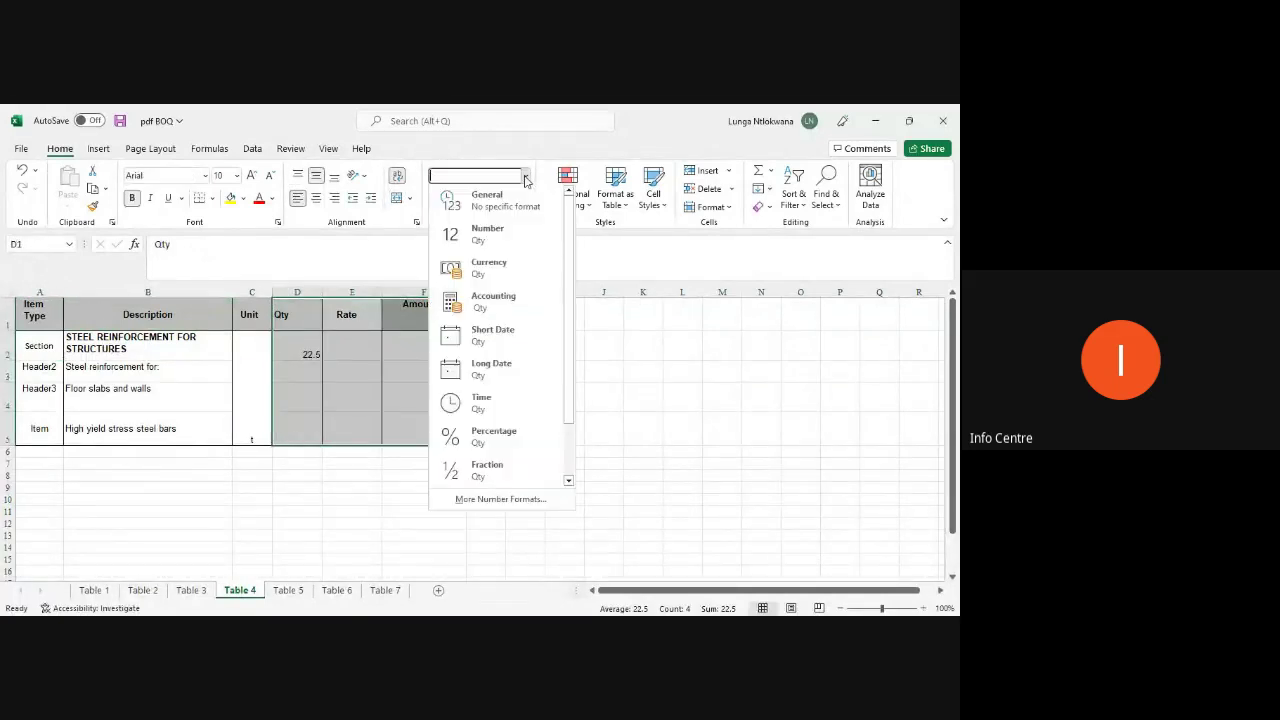
{"action": "left_click", "coordinate": [500, 242]}
Delete the project title row and the yellow "Brought Forward" row on the Table 5 sheet.
{"action": "left_click", "coordinate": [288, 590]}
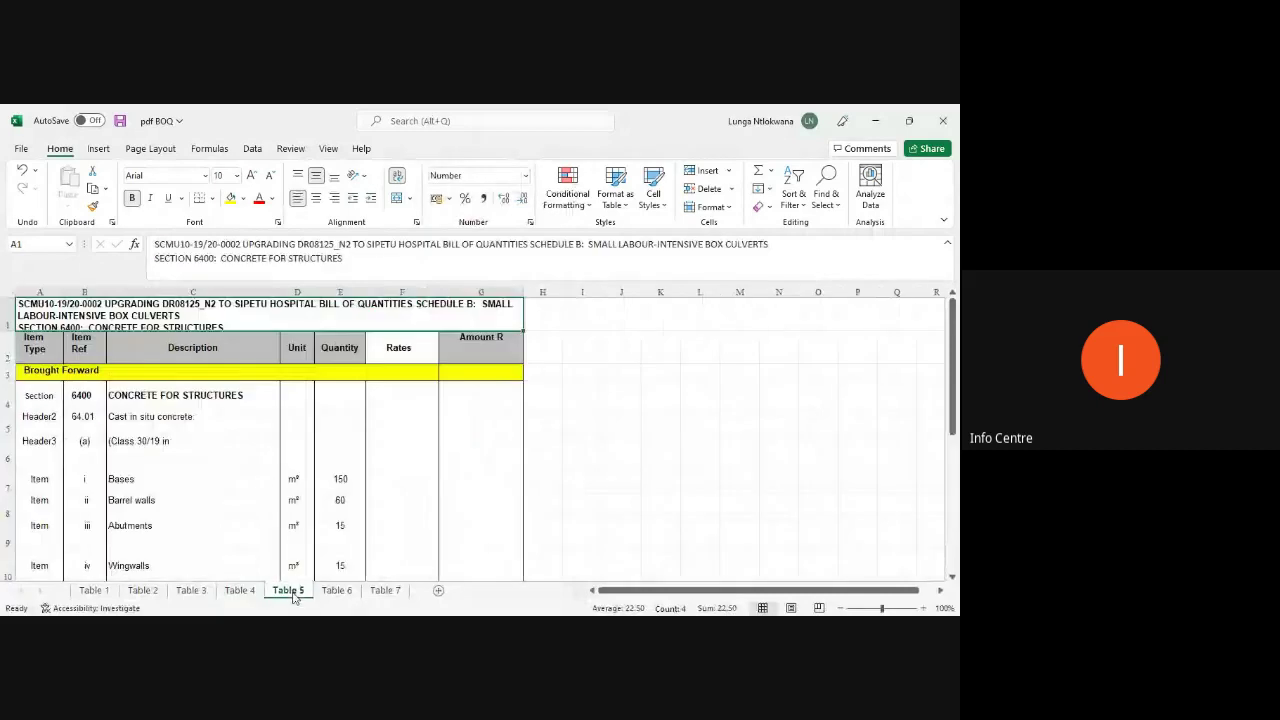
{"action": "left_click", "coordinate": [8, 316]}
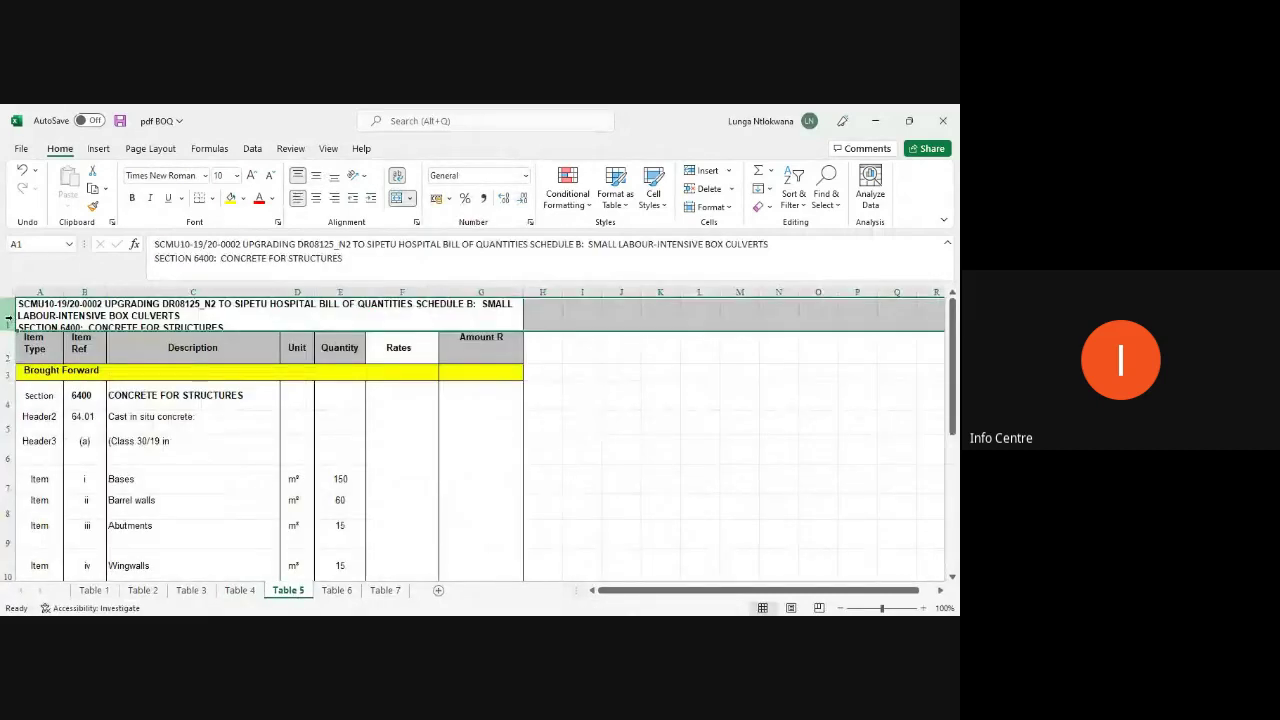
{"action": "key", "text": "ctrl+minus"}
{"action": "right_click", "coordinate": [9, 338]}
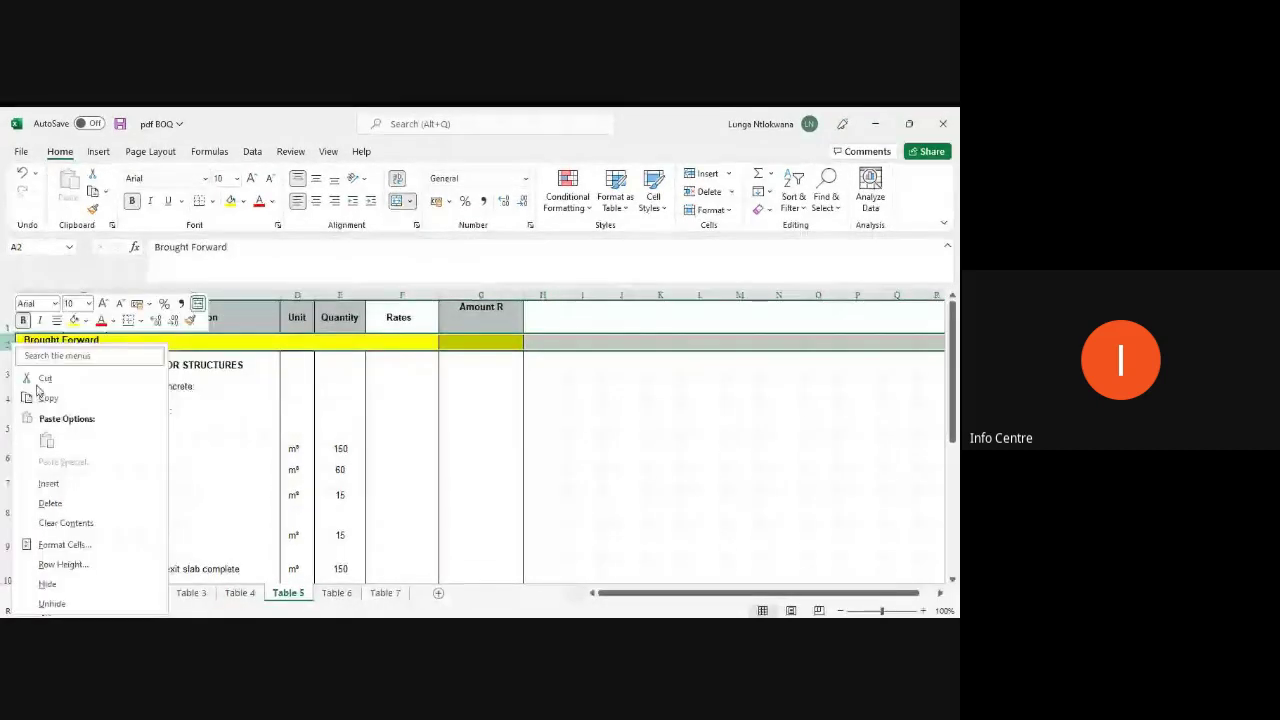
{"action": "left_click", "coordinate": [50, 503]}
Delete the yellow "Carried Forward" row at the end of the Table 5 schedule.
{"action": "scroll", "coordinate": [456, 475], "scroll_direction": "down", "scroll_amount": 2}
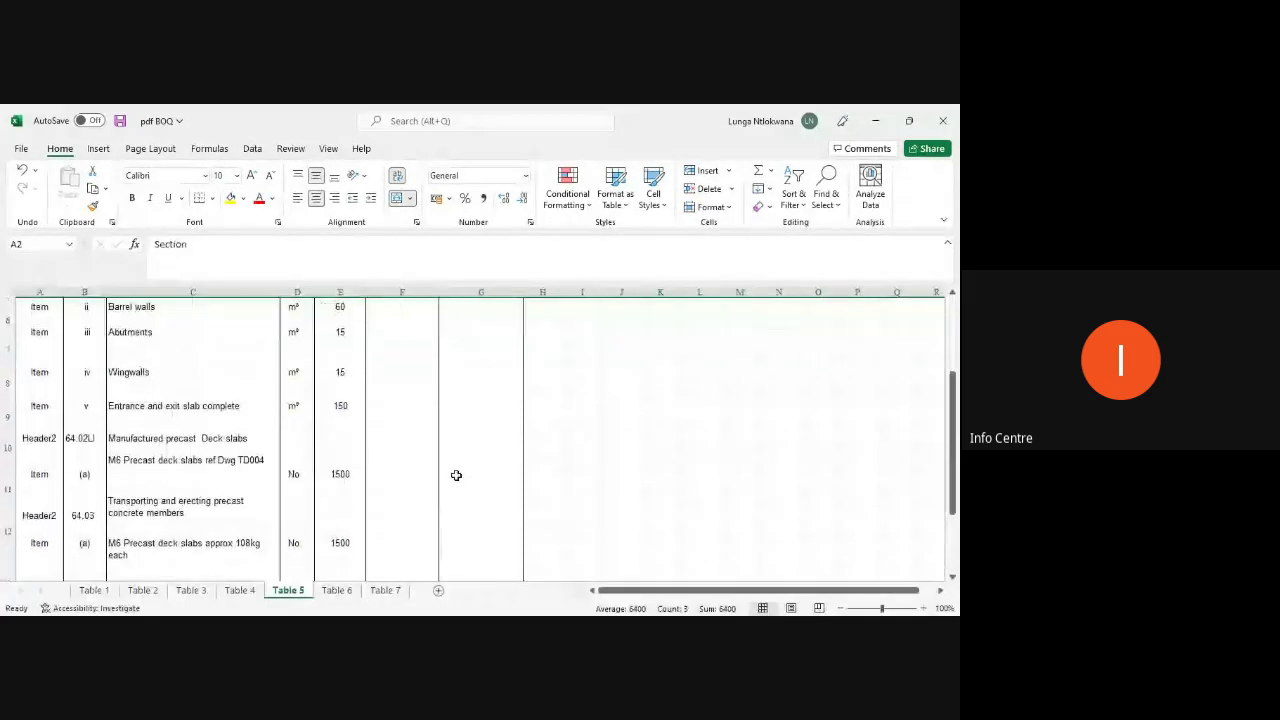
{"action": "scroll", "coordinate": [456, 475], "scroll_direction": "down", "scroll_amount": 3}
{"action": "left_click", "coordinate": [8, 460]}
{"action": "right_click", "coordinate": [9, 461]}
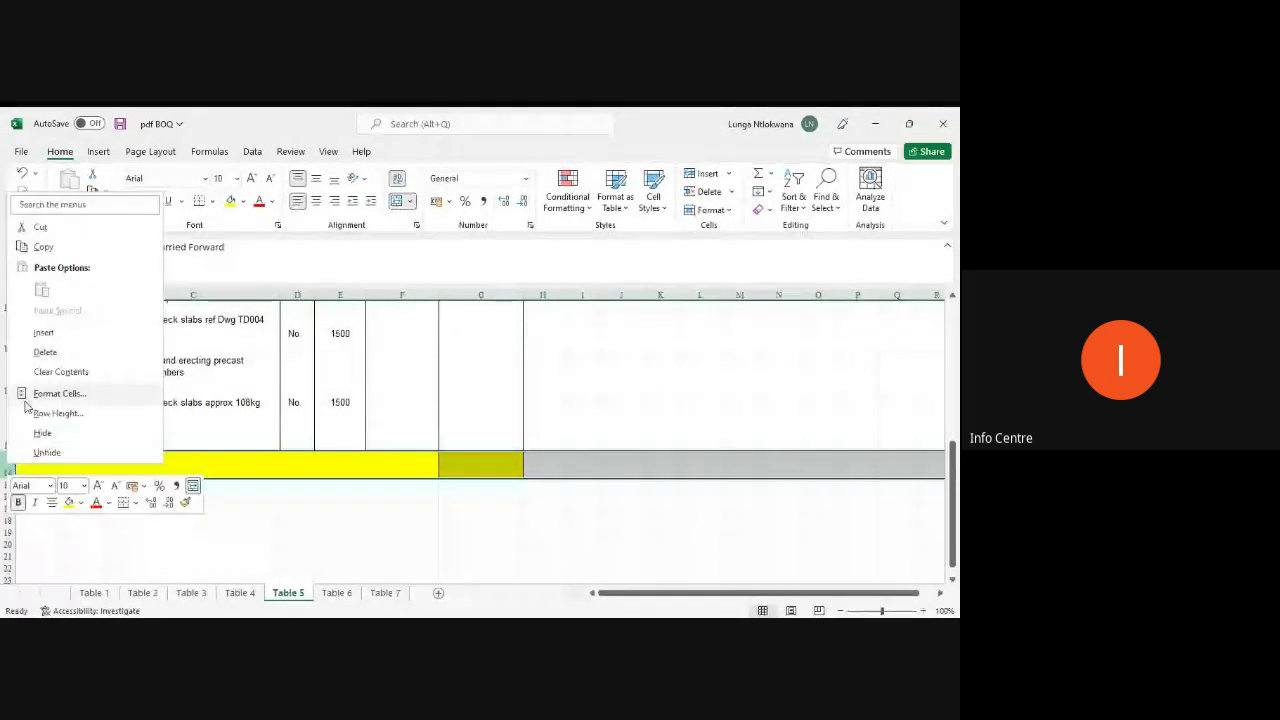
{"action": "left_click", "coordinate": [45, 352]}
{"action": "left_click", "coordinate": [291, 529]}
Apply the Number format to the Quantity, Rates and Amount R columns on Table 5 and unmerge their cells.
{"action": "left_click_drag", "start_coordinate": [486, 443], "coordinate": [351, 314]}
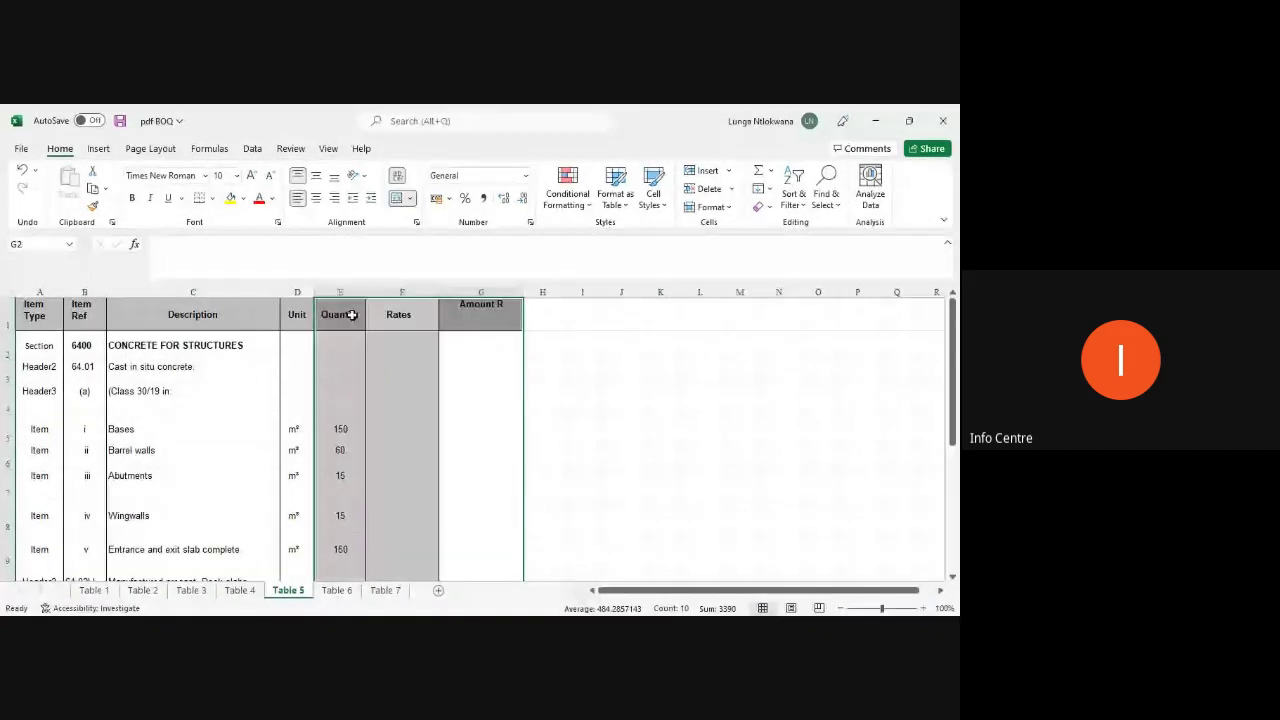
{"action": "left_click", "coordinate": [525, 176]}
{"action": "left_click", "coordinate": [486, 234]}
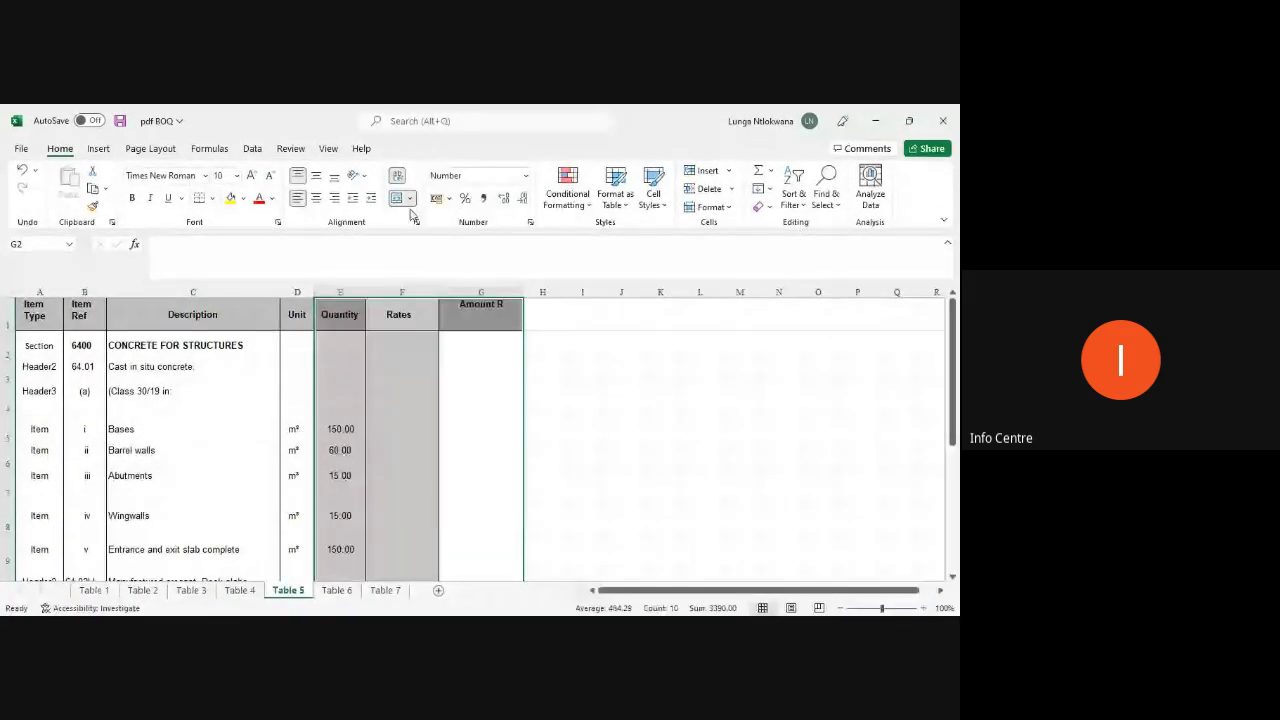
{"action": "left_click", "coordinate": [642, 459]}
Rename the quantity, rates and amount headers on Table 5 as "Qty", "Rate" and "Amount".
{"action": "left_click", "coordinate": [345, 315]}
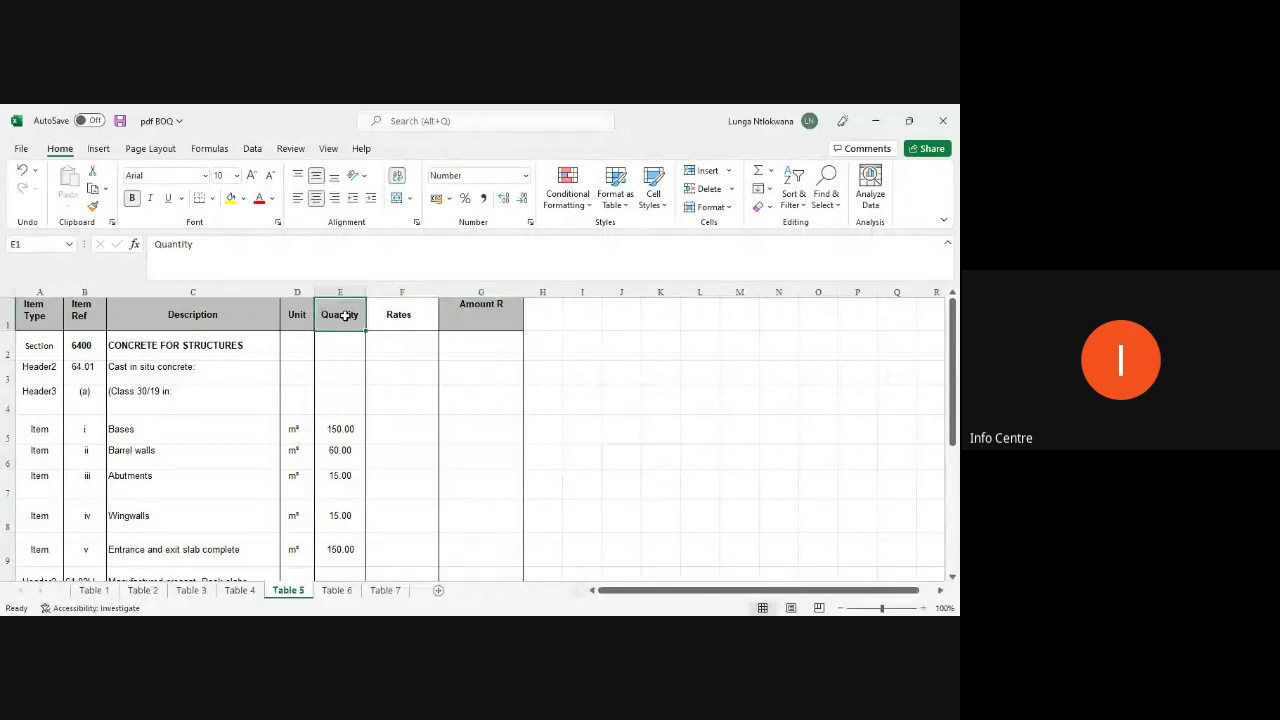
{"action": "type", "text": "Qty"}
{"action": "key", "text": "Tab"}
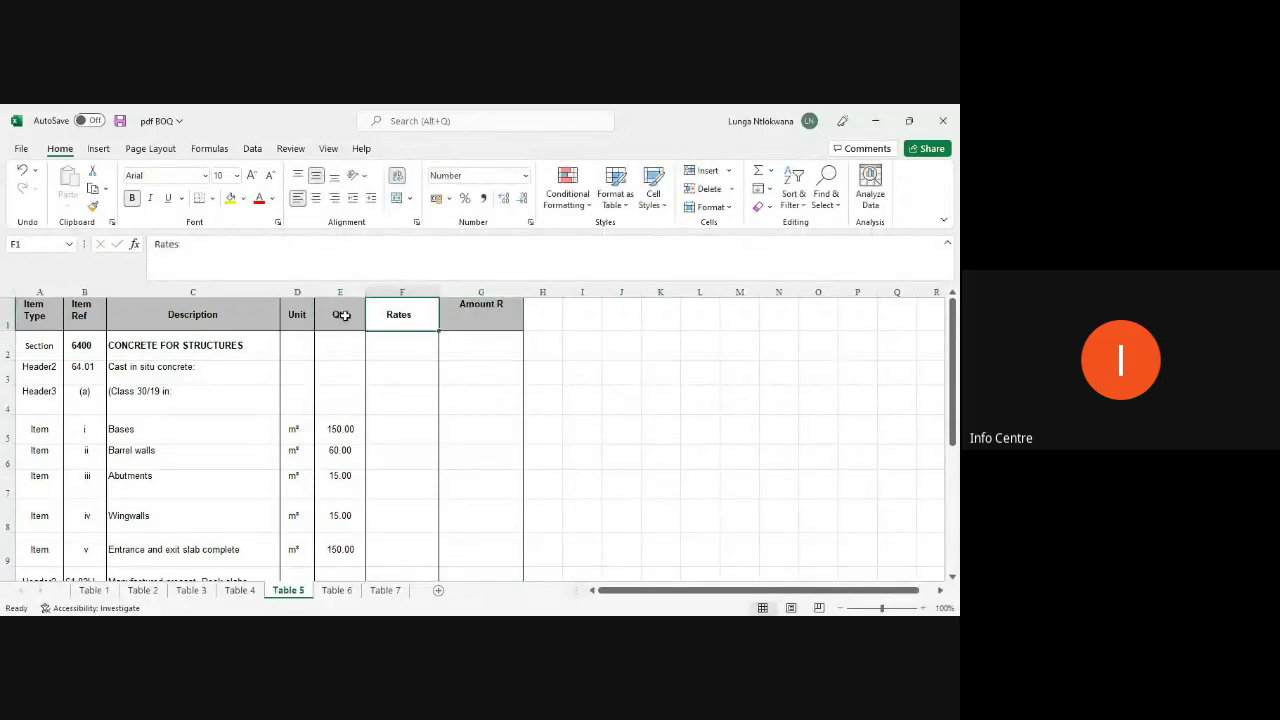
{"action": "type", "text": "Rate"}
{"action": "key", "text": "Tab"}
{"action": "type", "text": "AMo"}
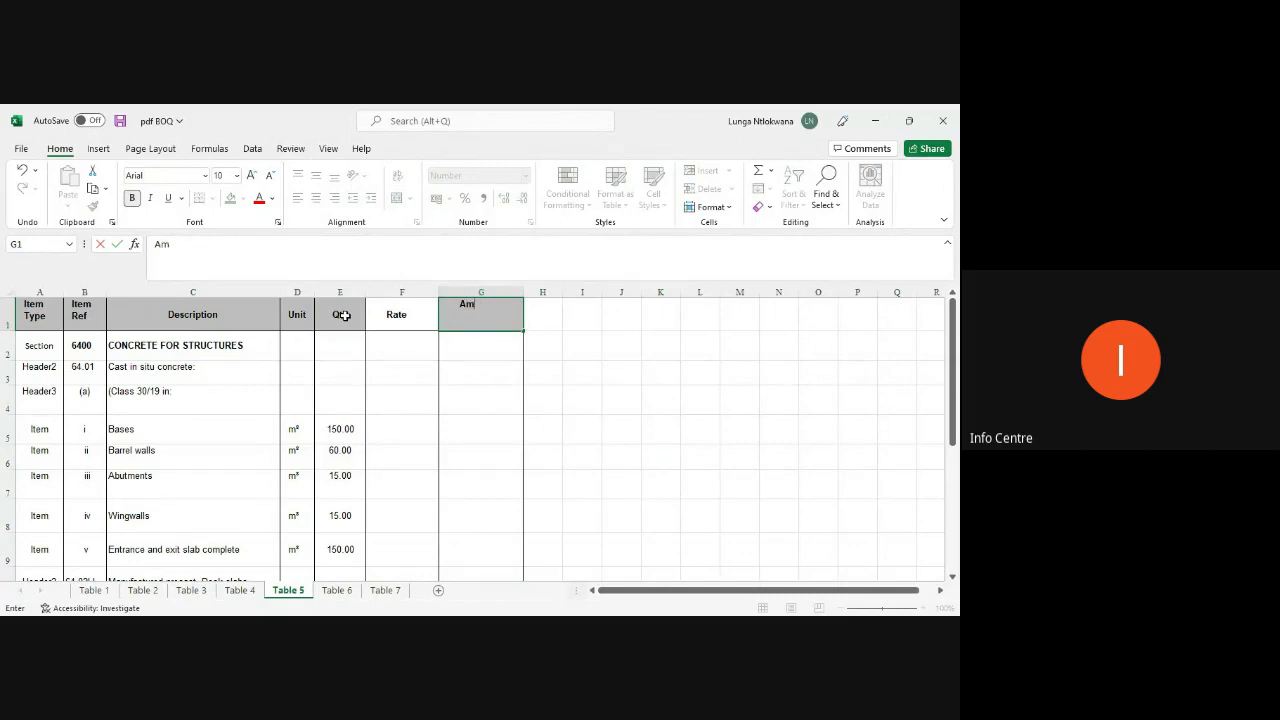
{"action": "left_click", "coordinate": [606, 406]}
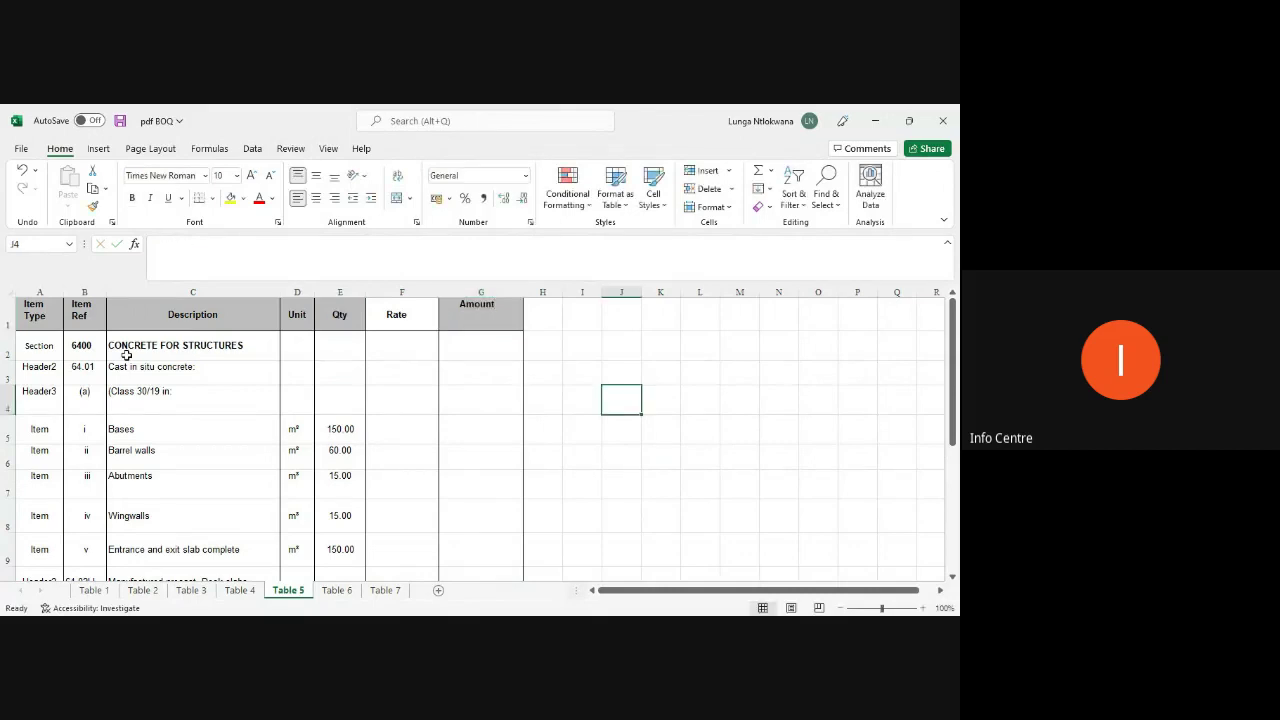
Delete the Item Ref column from the Table 5 schedule.
{"action": "left_click", "coordinate": [84, 292]}
{"action": "right_click", "coordinate": [84, 293]}
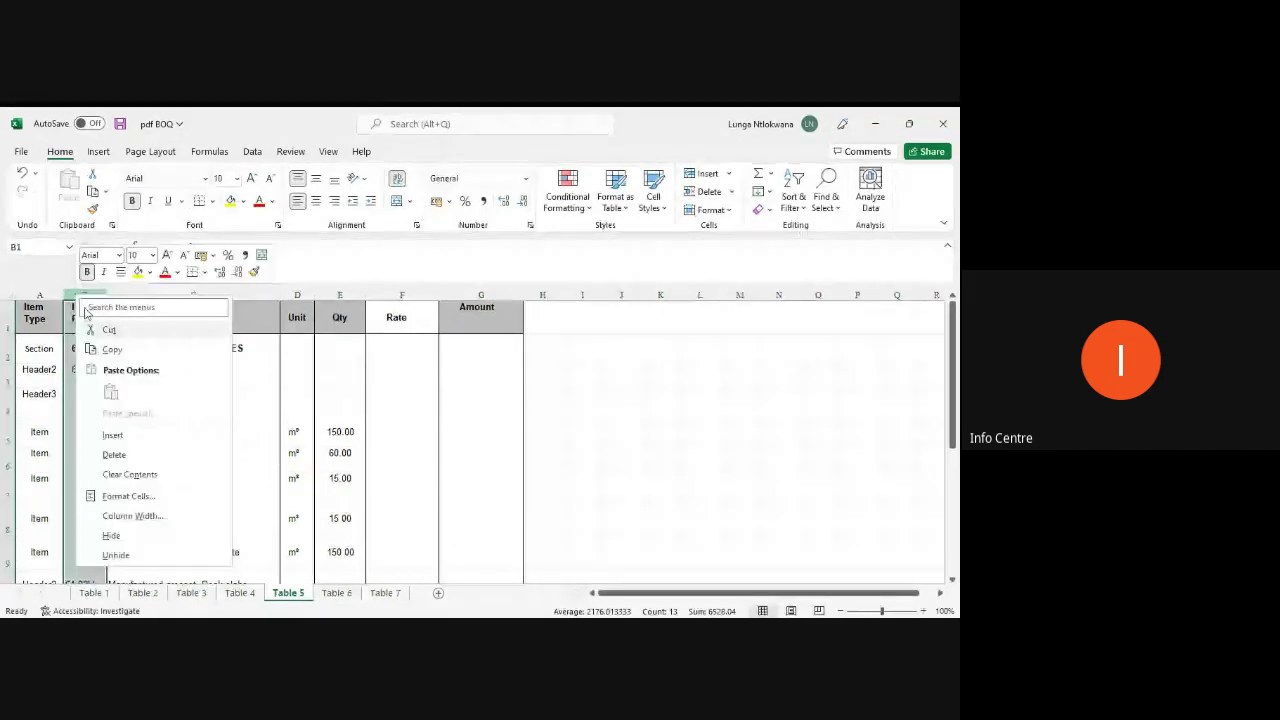
{"action": "left_click", "coordinate": [115, 454]}
{"action": "left_click", "coordinate": [664, 506]}
{"action": "scroll", "coordinate": [537, 437], "scroll_direction": "down", "scroll_amount": 2}
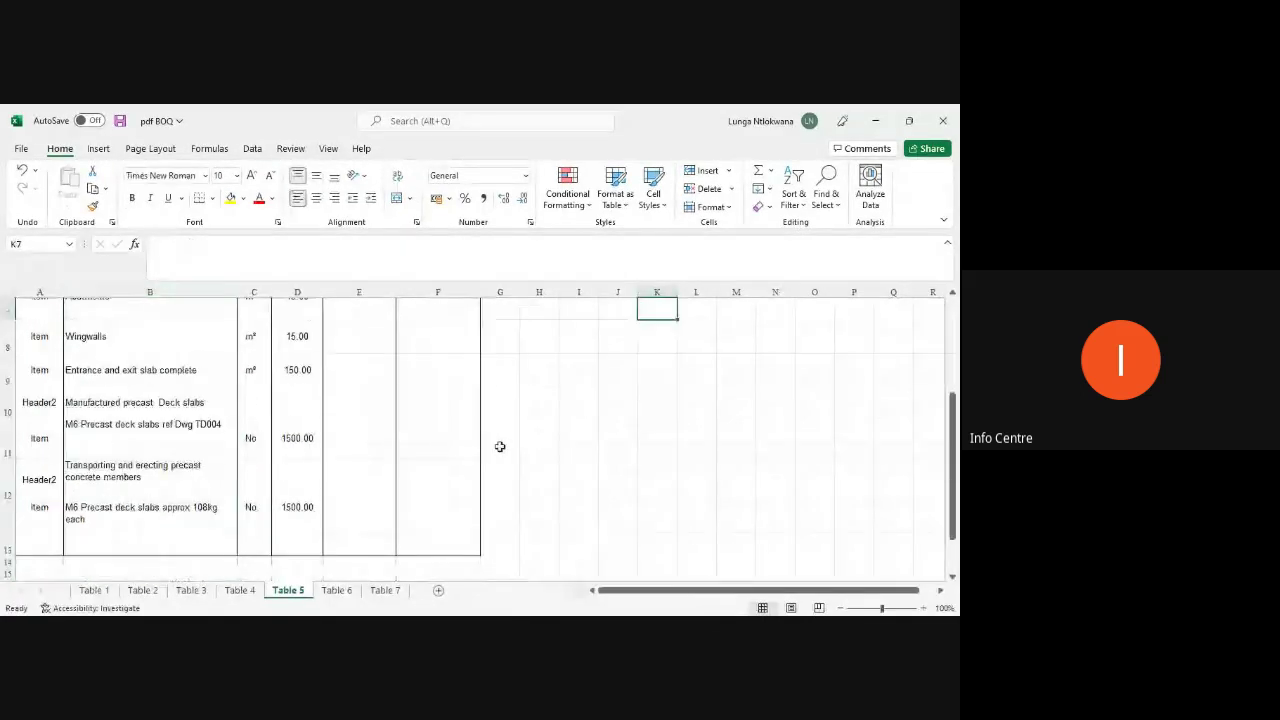
{"action": "mouse_move", "coordinate": [440, 534]}
{"action": "left_mouse_down"}
{"action": "mouse_move", "coordinate": [150, 300]}
{"action": "mouse_move", "coordinate": [40, 300]}
{"action": "mouse_move", "coordinate": [33, 345]}
{"action": "left_mouse_up"}
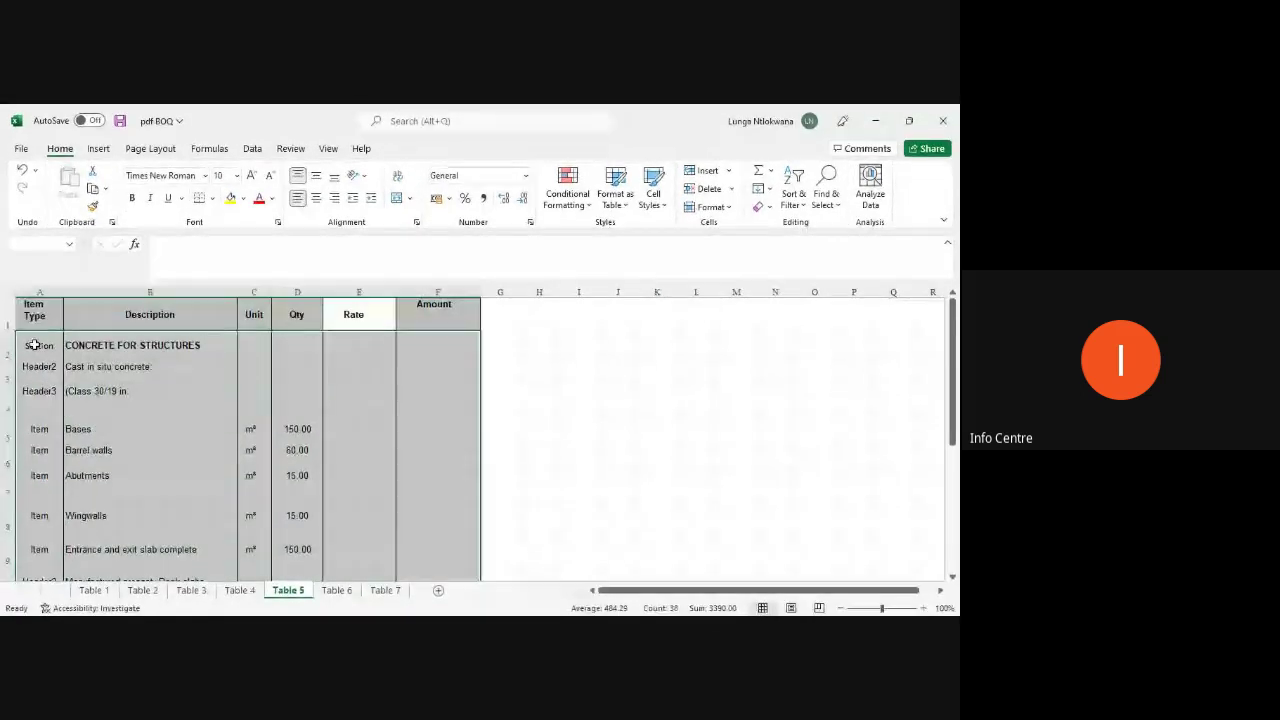
{"action": "left_click", "coordinate": [359, 366]}
{"action": "left_click_drag", "start_coordinate": [295, 291], "coordinate": [455, 240]}
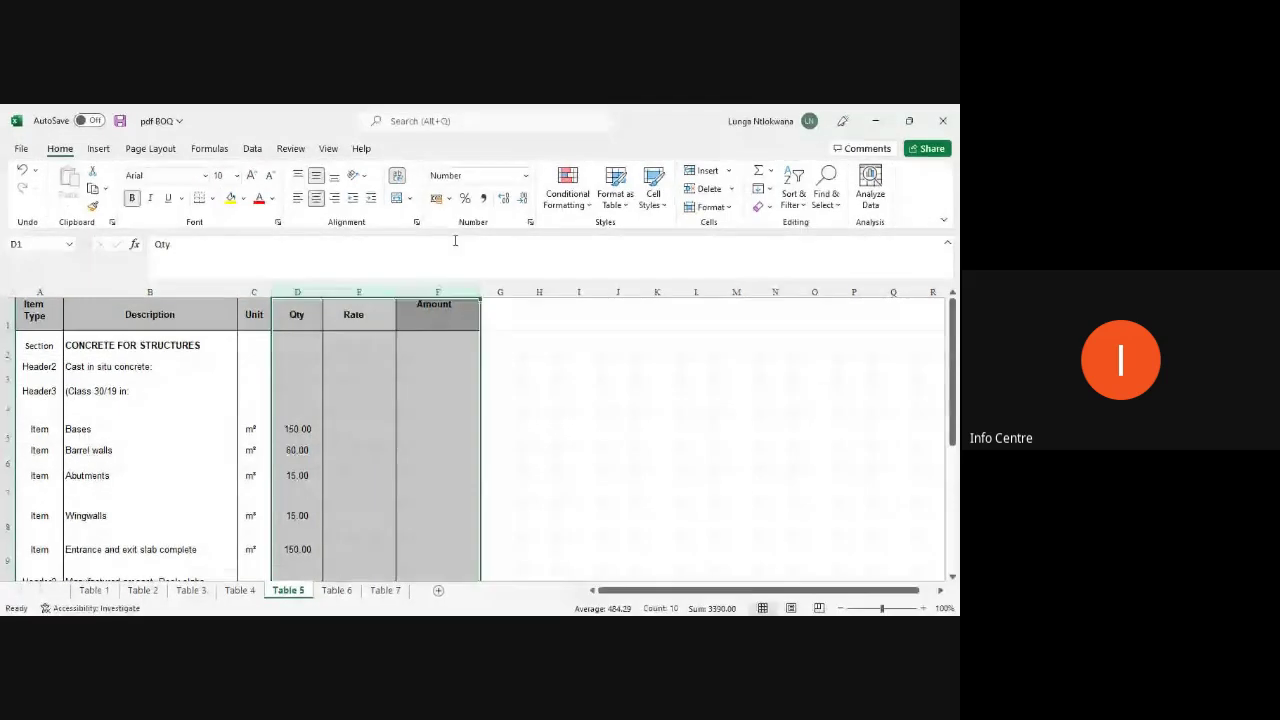
{"action": "left_click", "coordinate": [578, 422]}
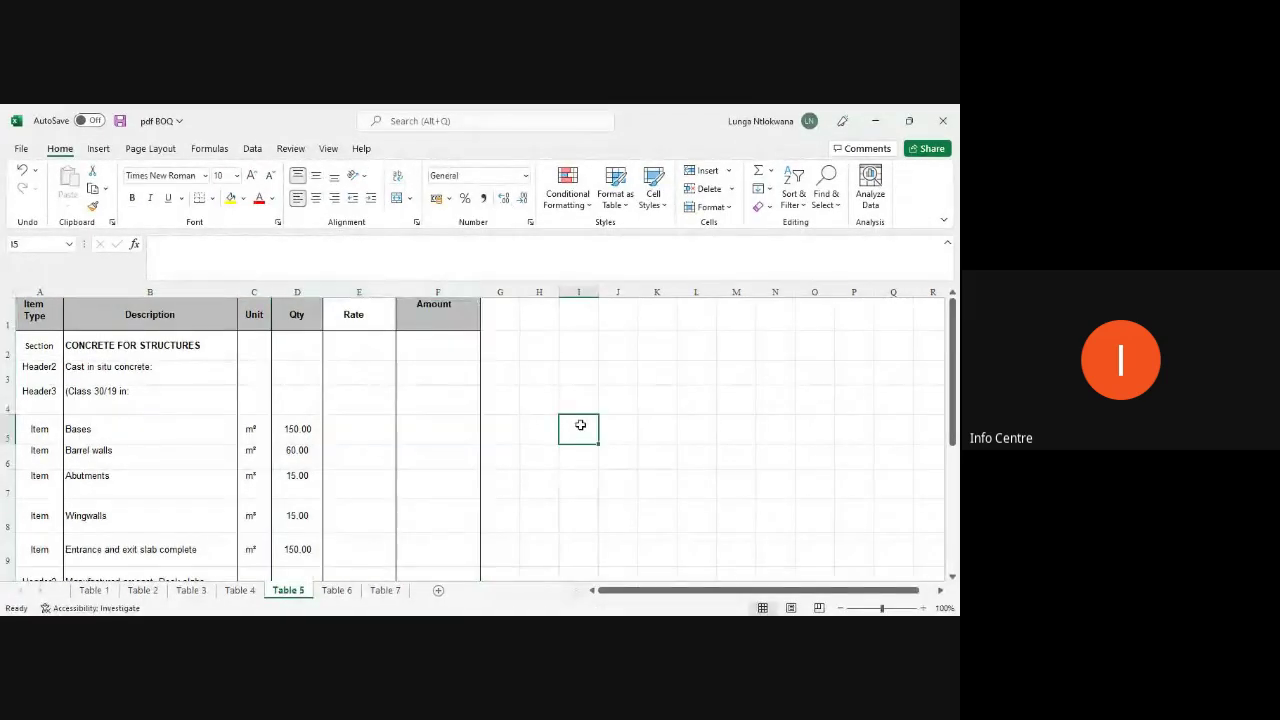
Delete the project title row and the yellow "Brought Forward" row on the Table 6 sheet.
{"action": "left_click", "coordinate": [336, 590]}
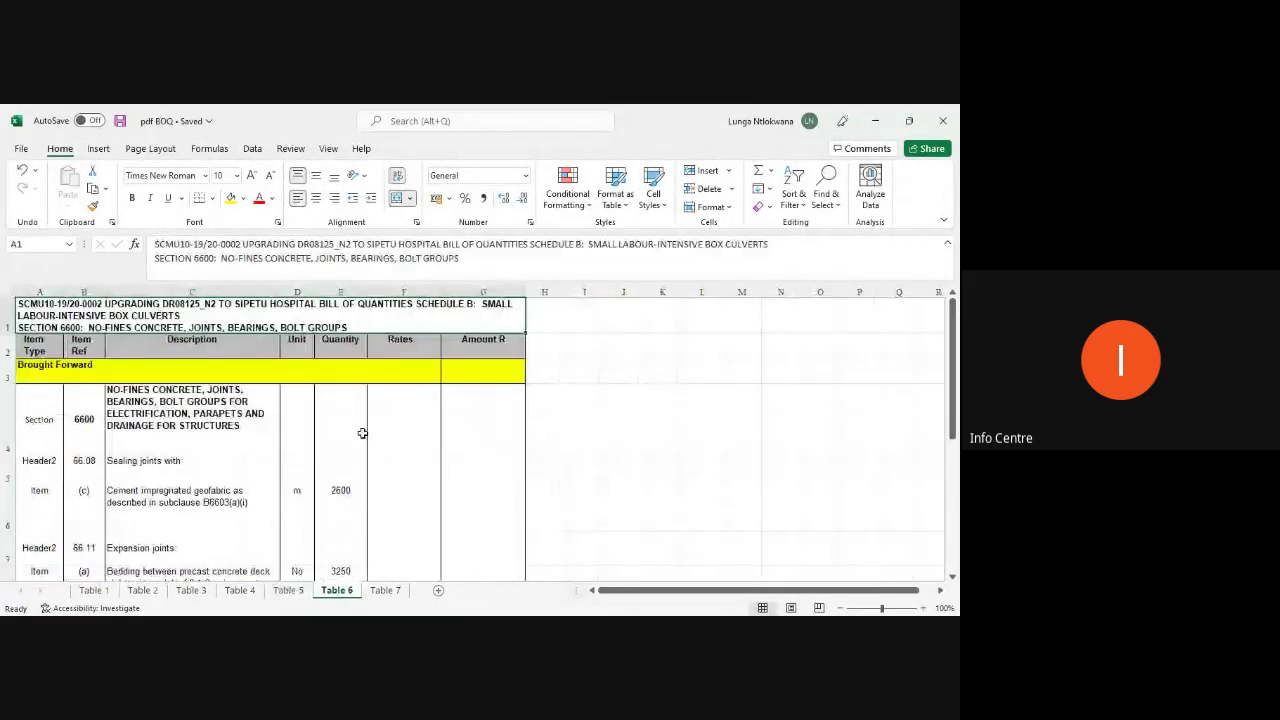
{"action": "left_click", "coordinate": [6, 322]}
{"action": "key", "text": "ctrl+minus"}
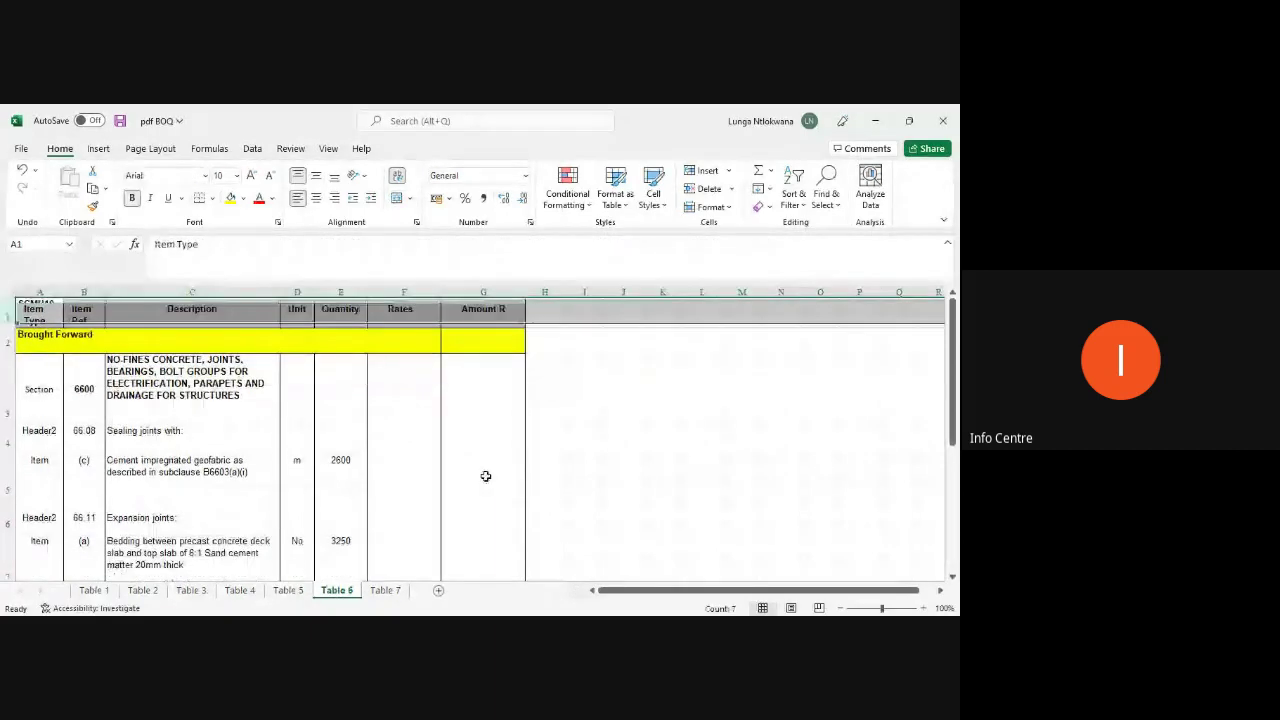
{"action": "left_click", "coordinate": [610, 466]}
{"action": "left_click", "coordinate": [5, 338]}
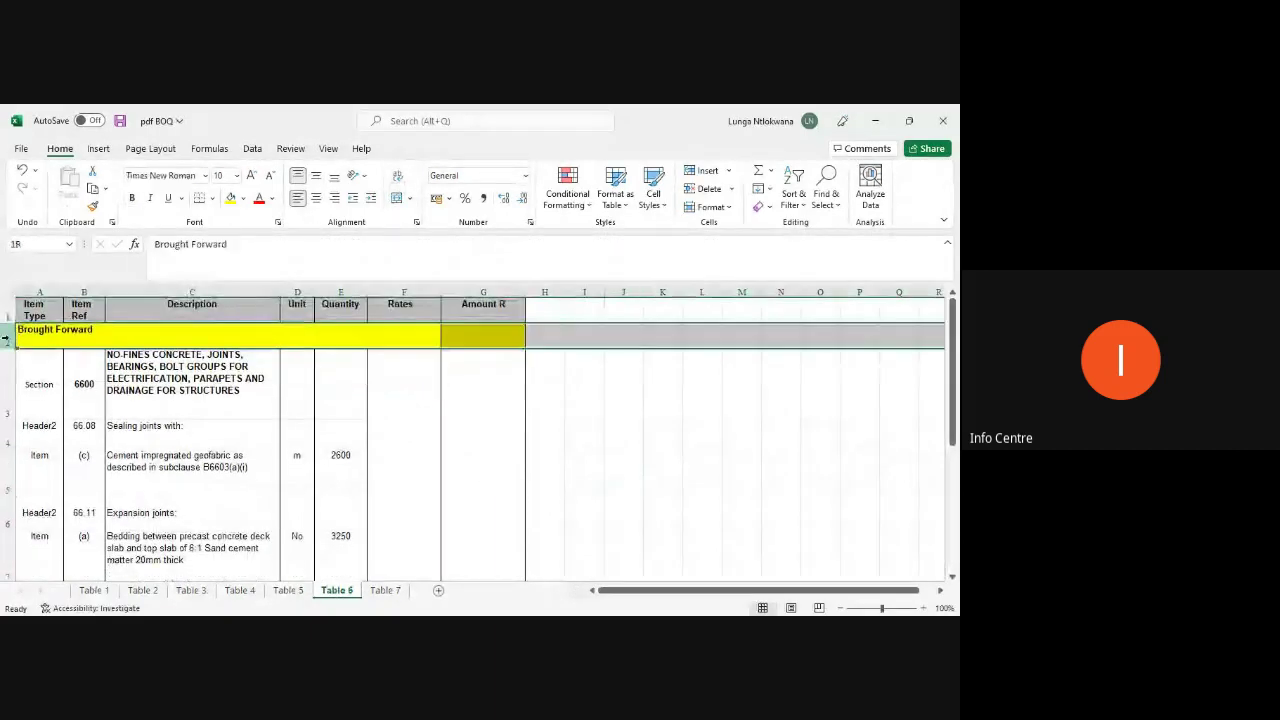
{"action": "key", "text": "ctrl+minus"}
{"action": "left_click", "coordinate": [580, 452]}
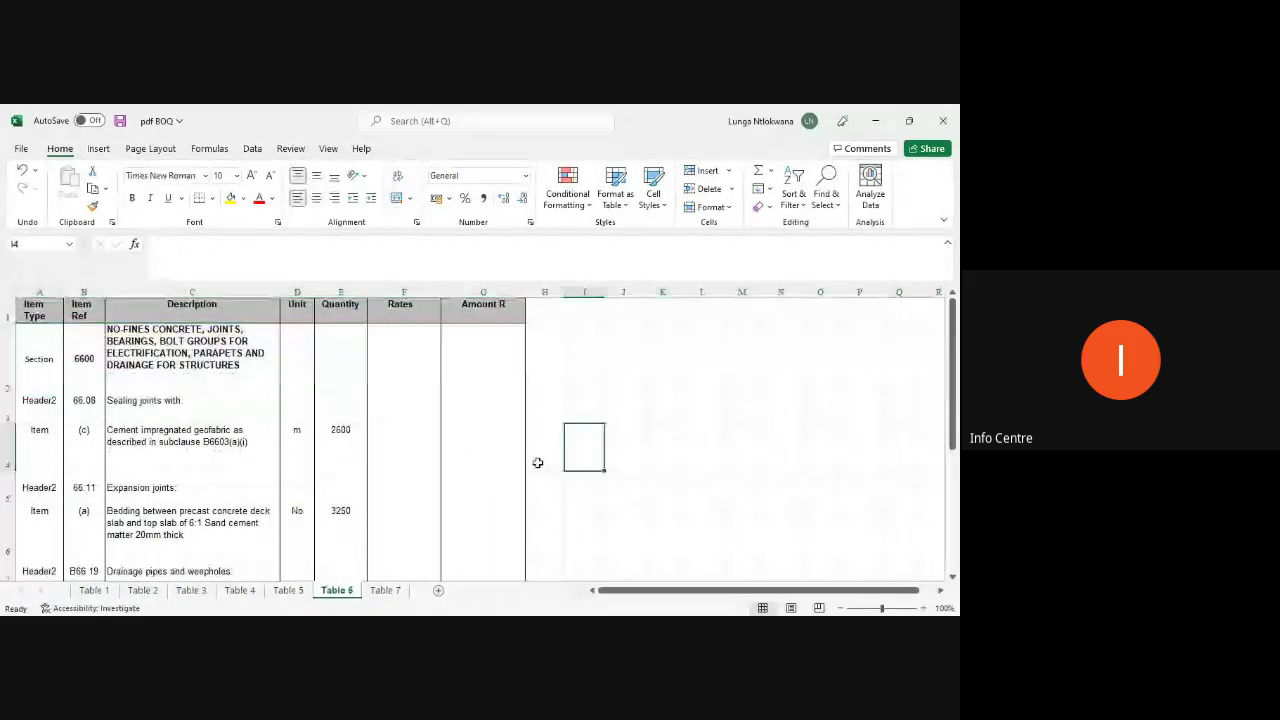
Delete the yellow "Carried to Summary" row at the end of the Table 6 schedule.
{"action": "scroll", "coordinate": [517, 457], "scroll_direction": "down", "scroll_amount": 2}
{"action": "left_click", "coordinate": [8, 493]}
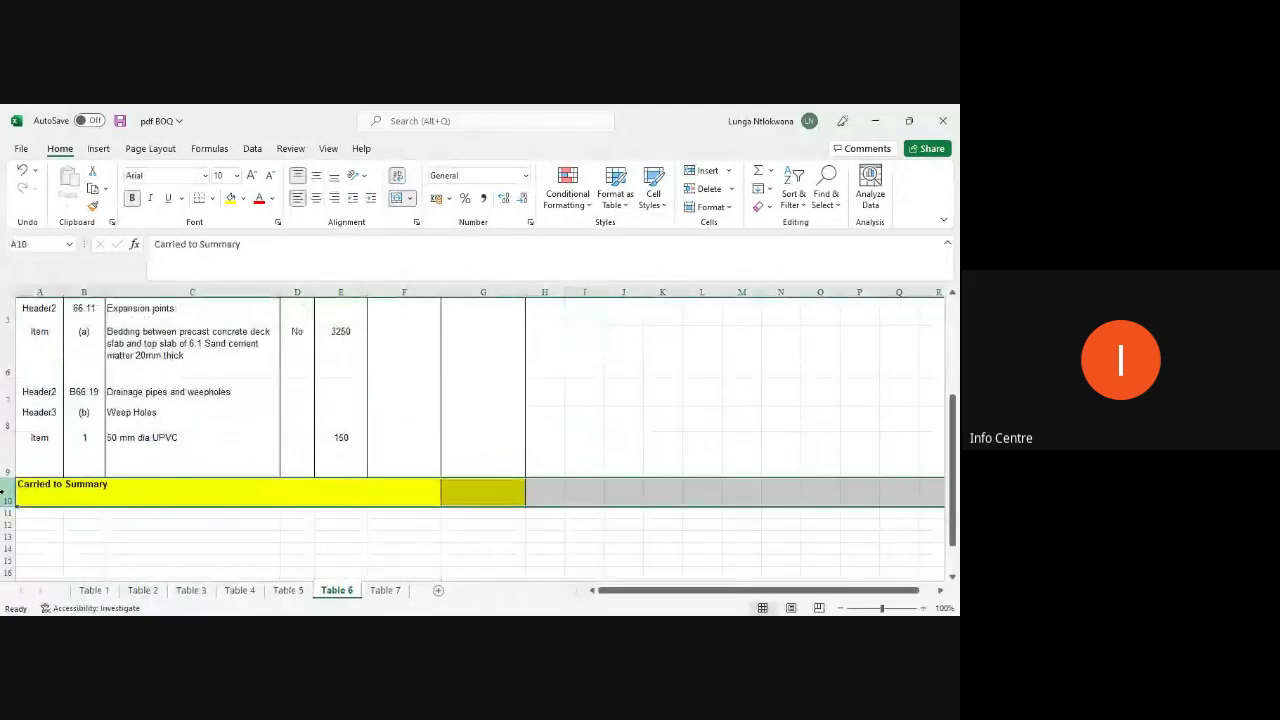
{"action": "right_click", "coordinate": [8, 493]}
{"action": "left_click", "coordinate": [45, 378]}
{"action": "scroll", "coordinate": [45, 375], "scroll_direction": "up", "scroll_amount": 3}
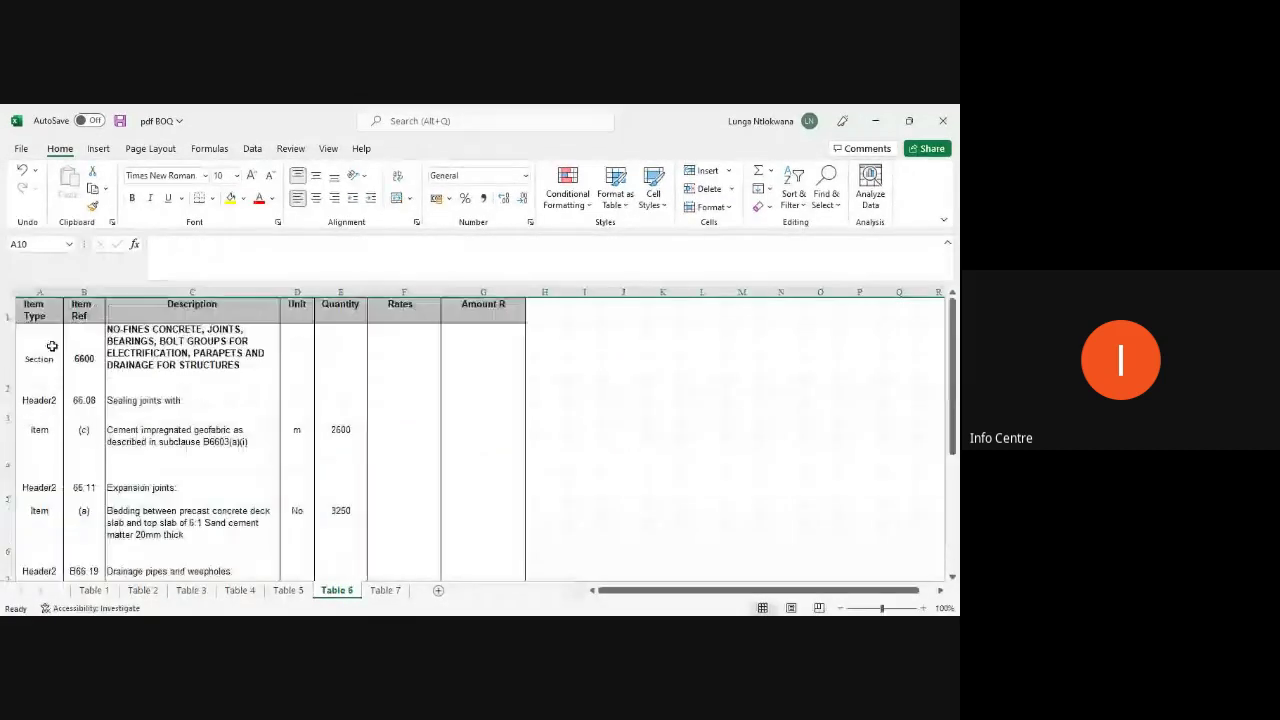
Delete the Item Ref column from the Table 6 schedule.
{"action": "left_click", "coordinate": [84, 292]}
{"action": "right_click", "coordinate": [88, 294]}
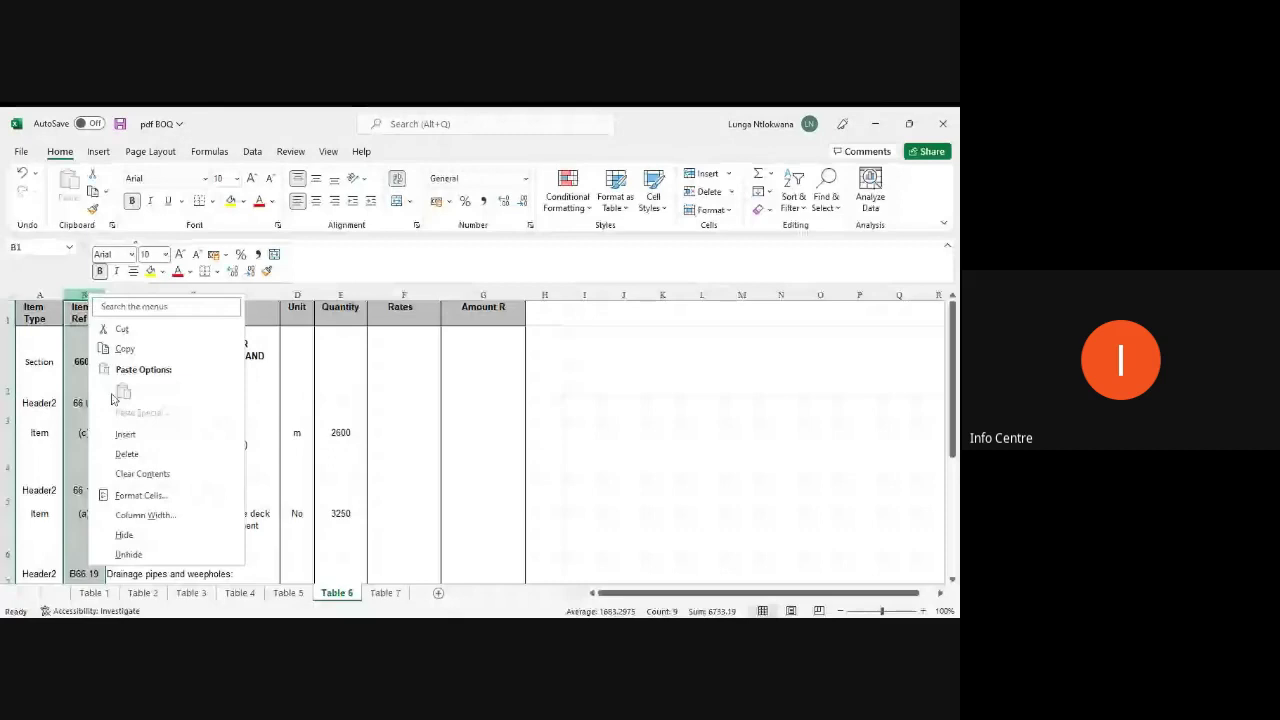
{"action": "left_click", "coordinate": [127, 453]}
Rename the Quantity, Rates and Amount R headers on Table 6 as "Qty", "Rate" and "Amount".
{"action": "left_click", "coordinate": [299, 307]}
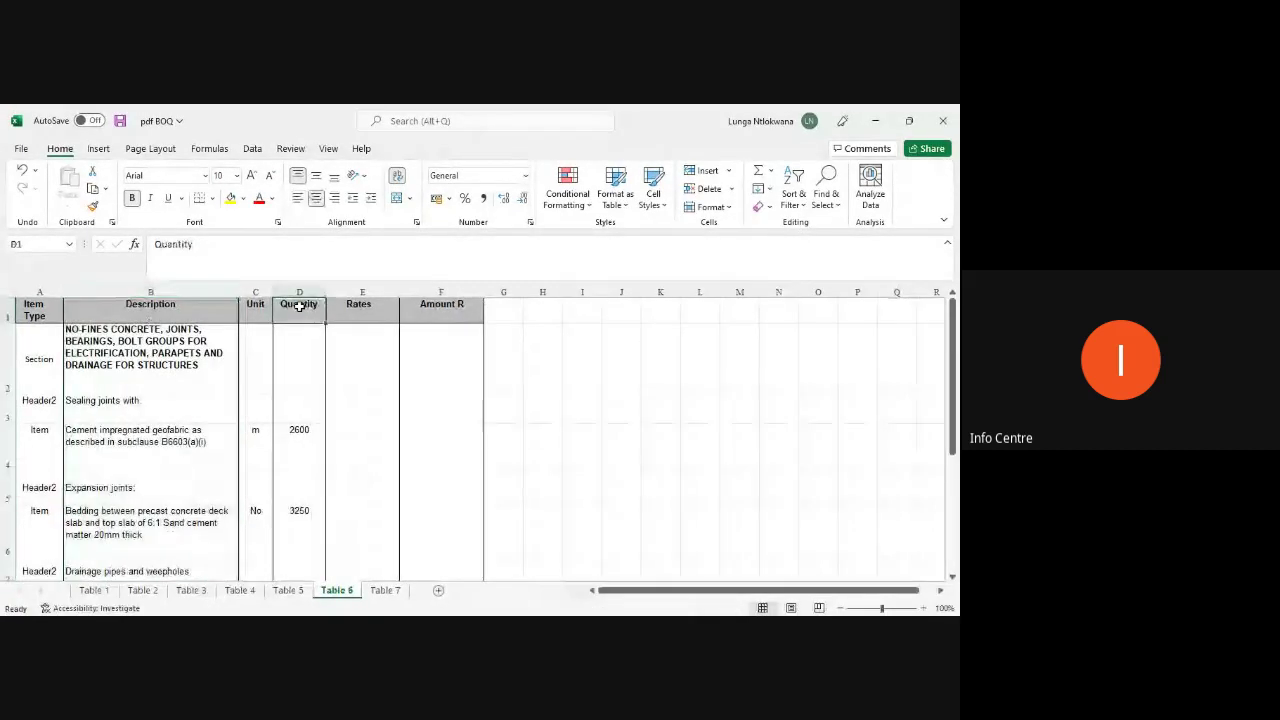
{"action": "type", "text": "Q"}
{"action": "key", "text": "Tab"}
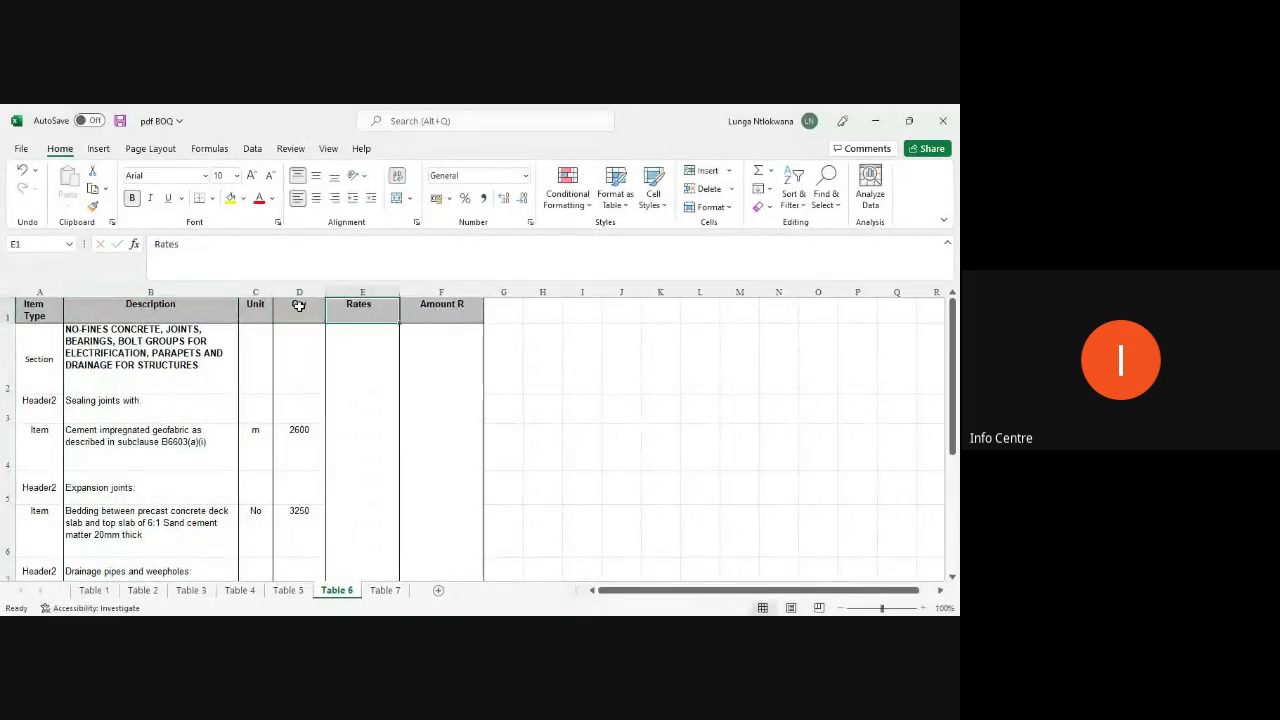
{"action": "type", "text": "R"}
{"action": "key", "text": "Tab"}
{"action": "type", "text": "Am"}
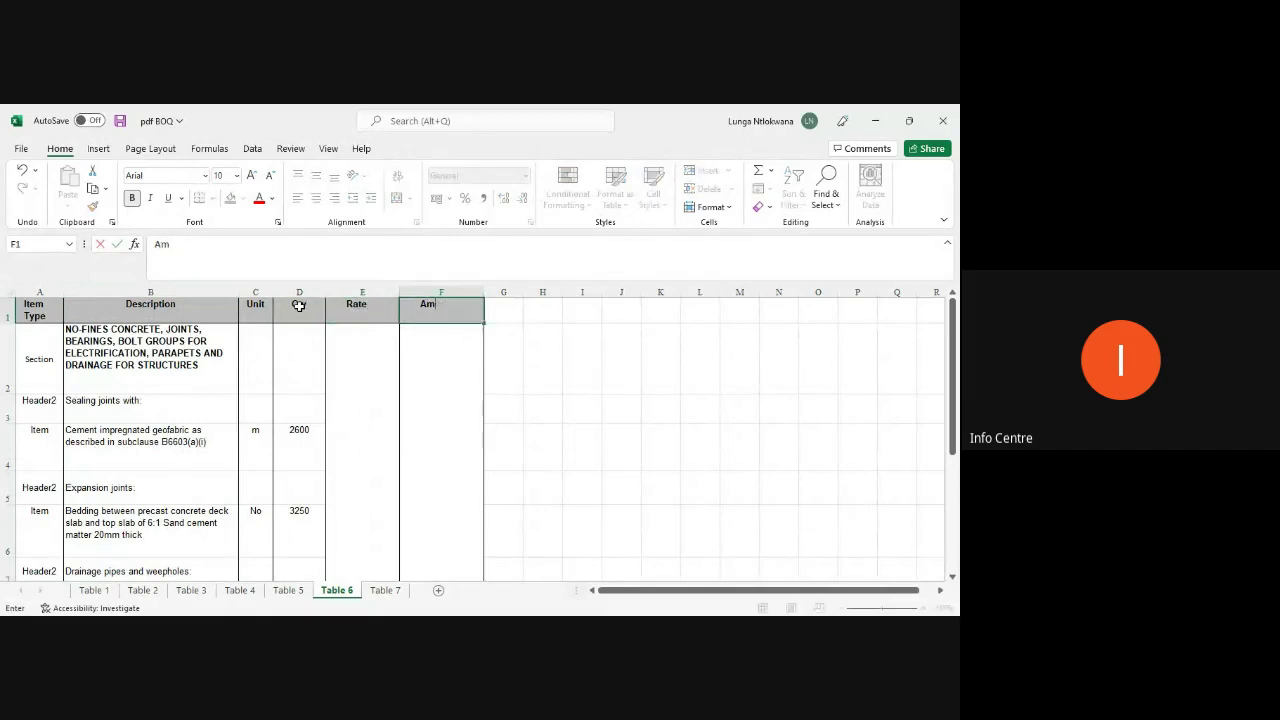
{"action": "type", "text": "ount"}
{"action": "left_click", "coordinate": [557, 485]}
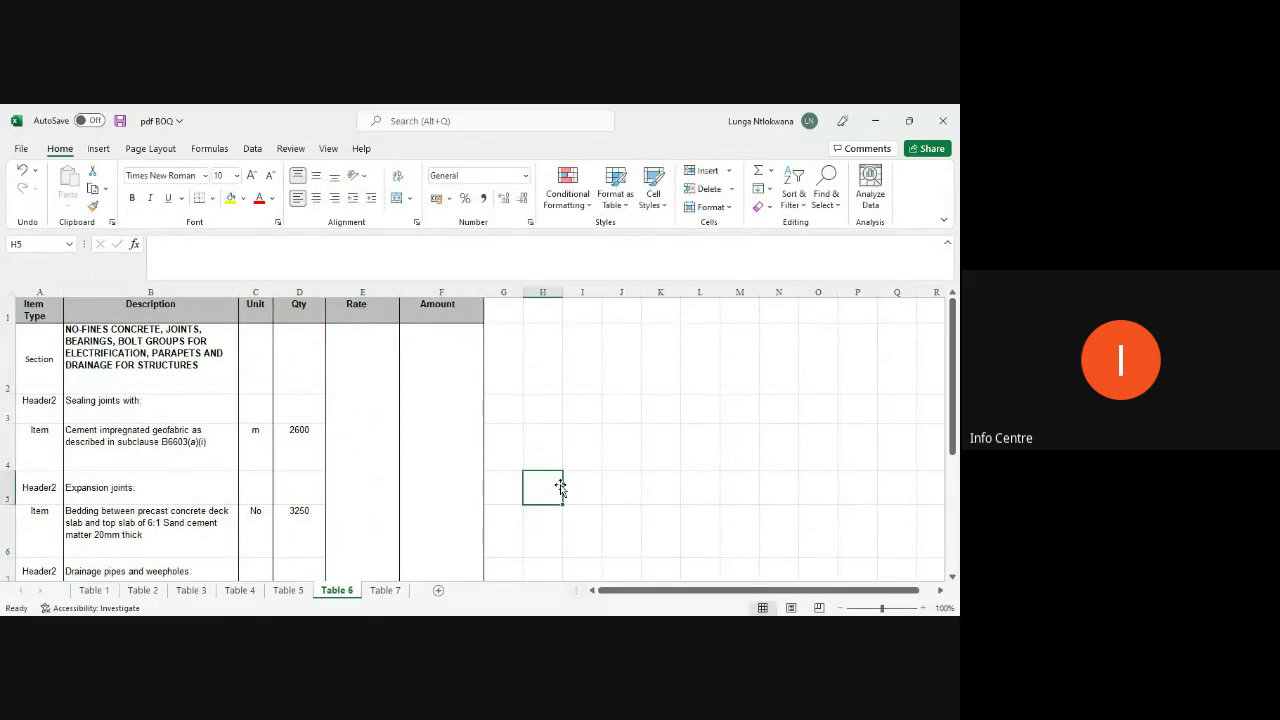
Apply the Number format to the Qty, Rate and Amount columns on Table 6 and unmerge their cells.
{"action": "scroll", "coordinate": [557, 484], "scroll_direction": "down", "scroll_amount": 2}
{"action": "left_click_drag", "start_coordinate": [463, 469], "coordinate": [297, 320]}
{"action": "left_click", "coordinate": [525, 175]}
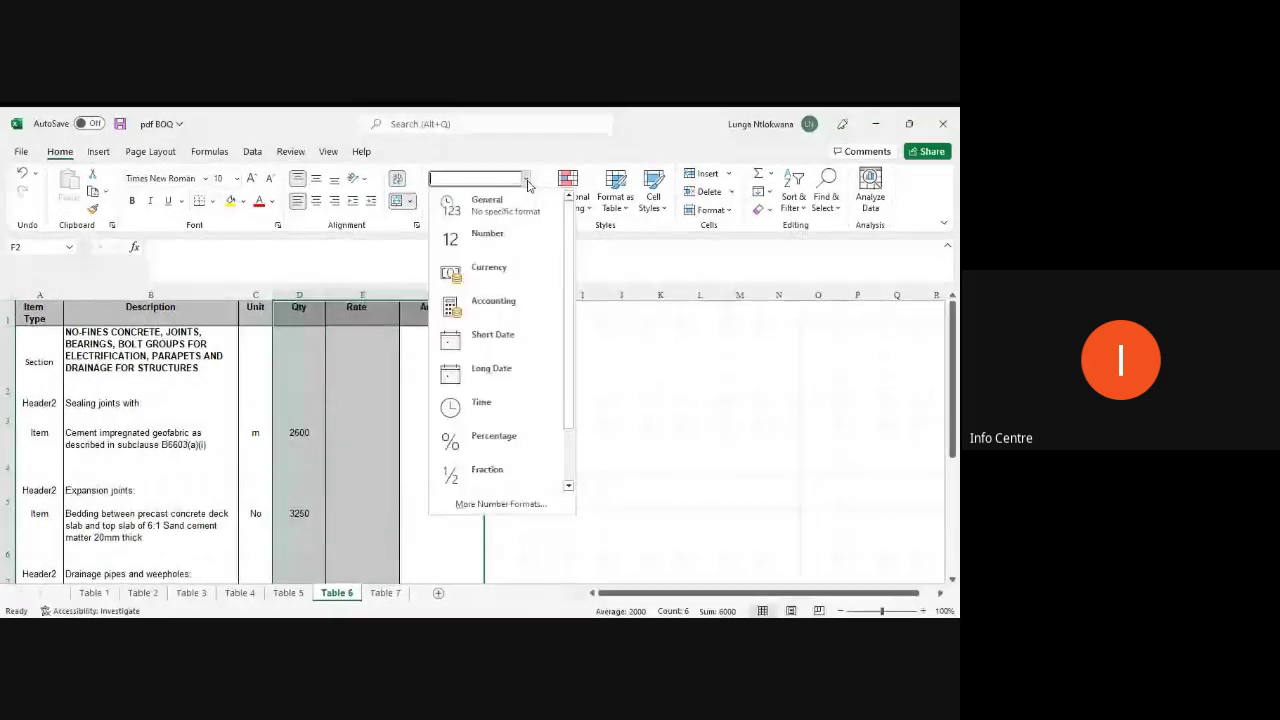
{"action": "left_click", "coordinate": [475, 235]}
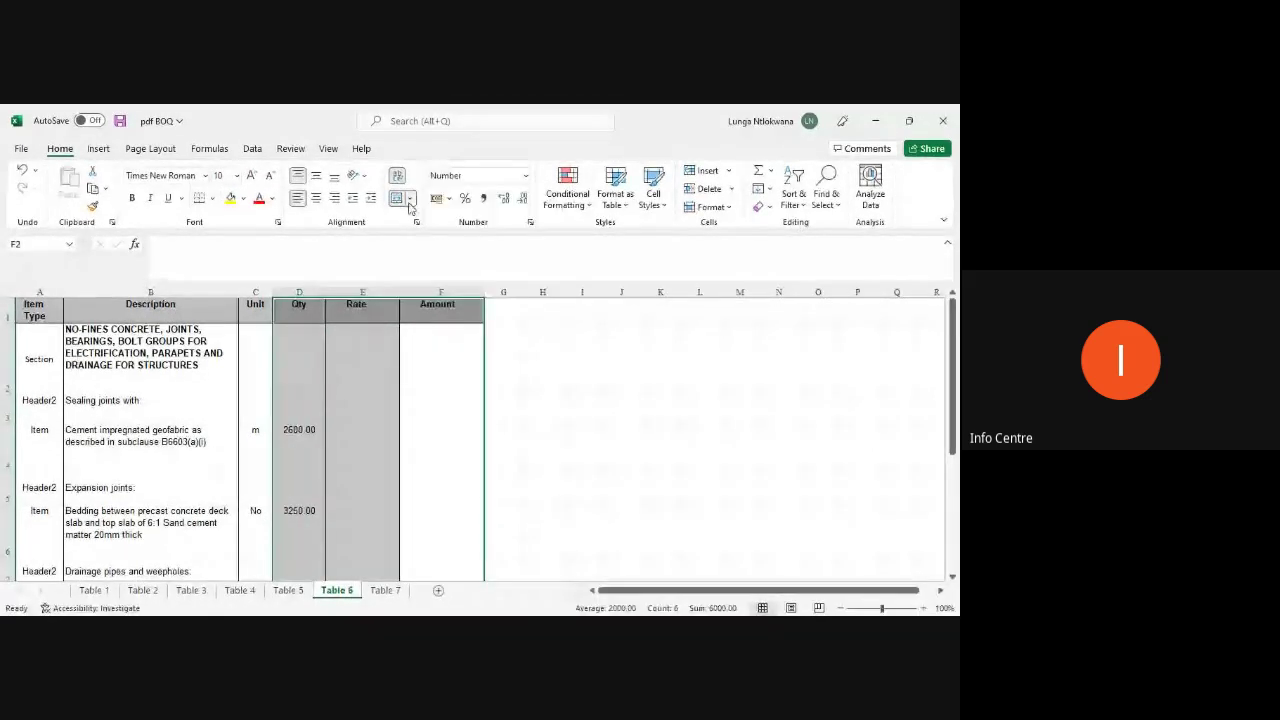
{"action": "left_click", "coordinate": [592, 411]}
{"action": "scroll", "coordinate": [456, 466], "scroll_direction": "down", "scroll_amount": 3}
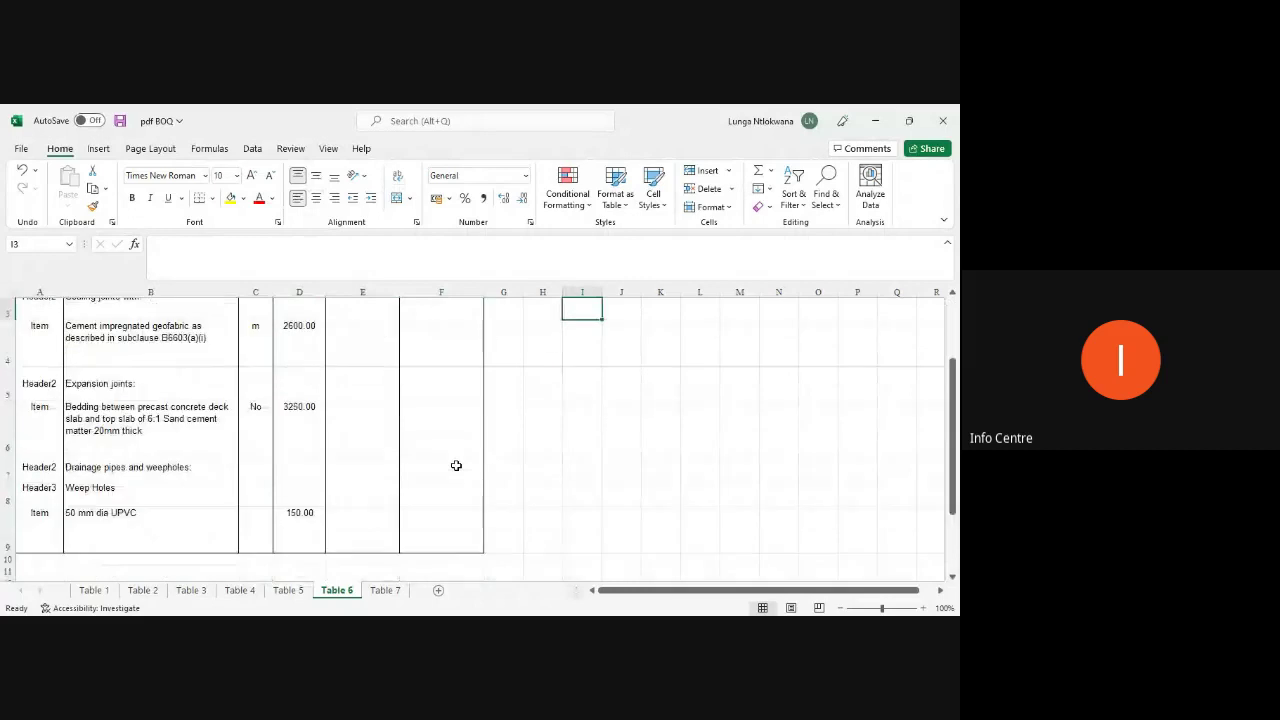
{"action": "scroll", "coordinate": [456, 466], "scroll_direction": "up", "scroll_amount": 3}
Delete the project title row above the column headers on the Table 7 sheet.
{"action": "left_click", "coordinate": [385, 590]}
{"action": "left_click", "coordinate": [12, 318]}
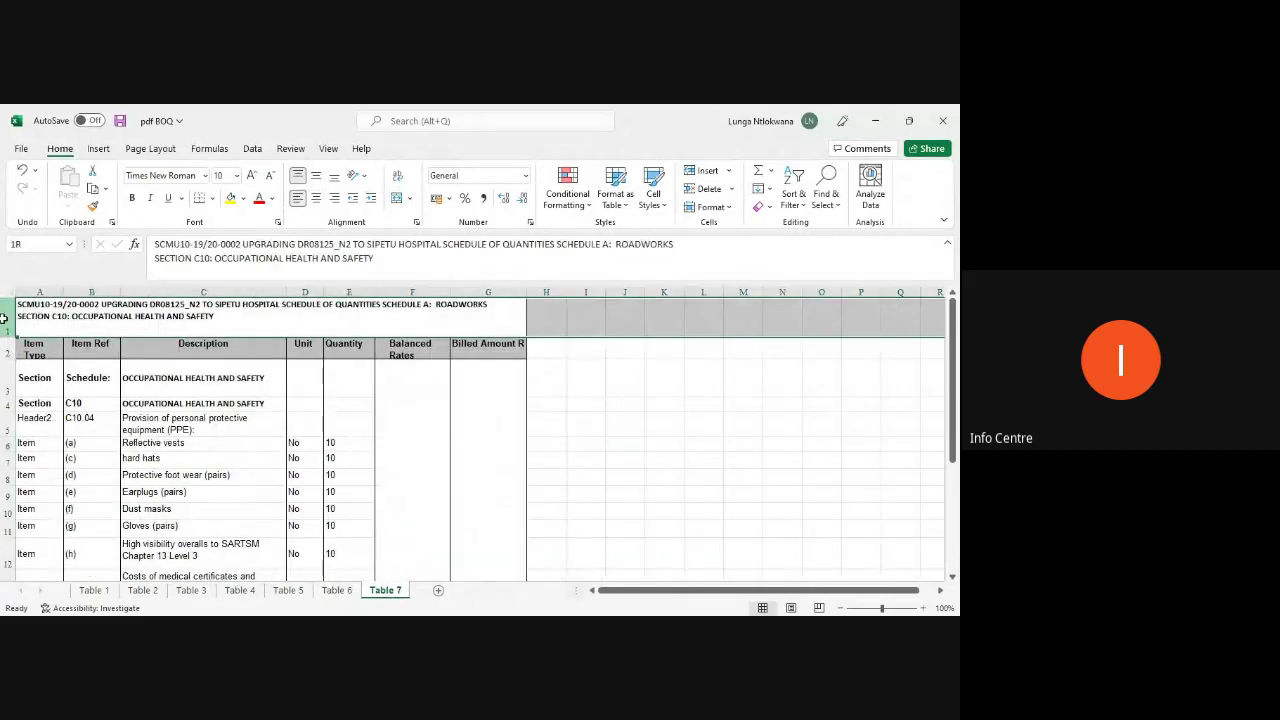
{"action": "right_click", "coordinate": [12, 318]}
{"action": "left_click", "coordinate": [41, 483]}
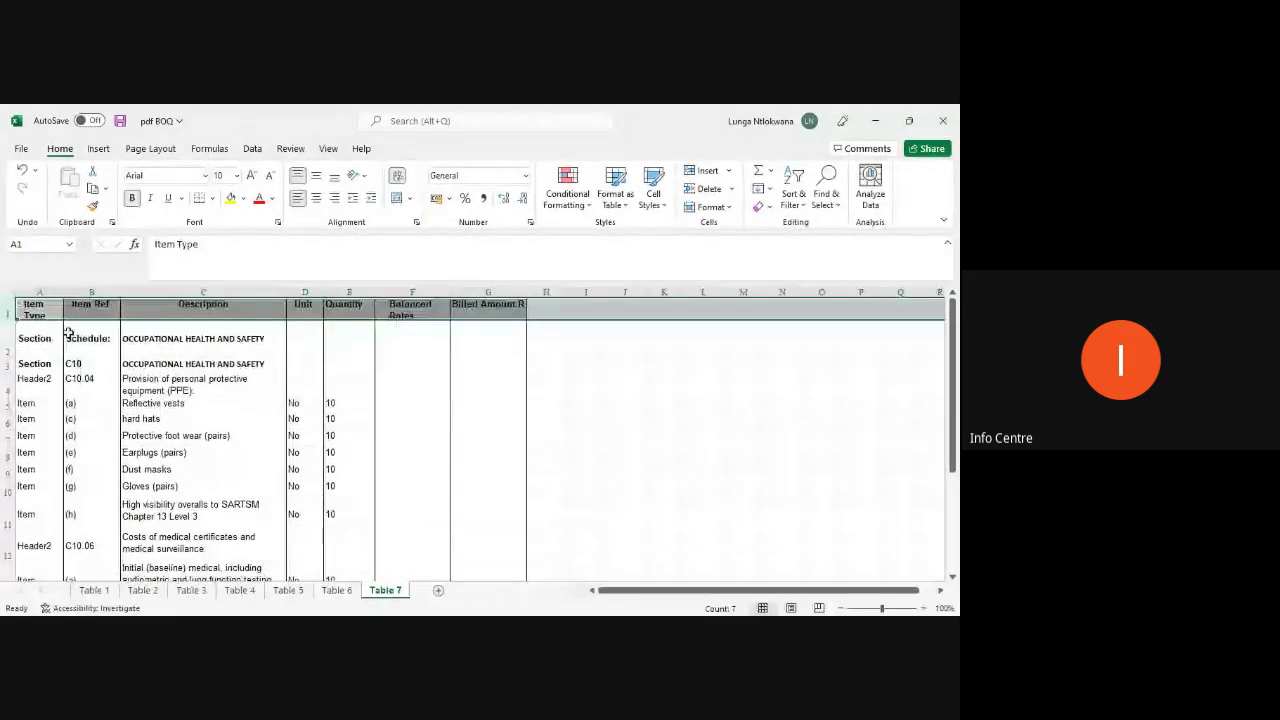
Delete the Item Ref column from the Table 7 schedule.
{"action": "left_click", "coordinate": [92, 295]}
{"action": "right_click", "coordinate": [92, 295]}
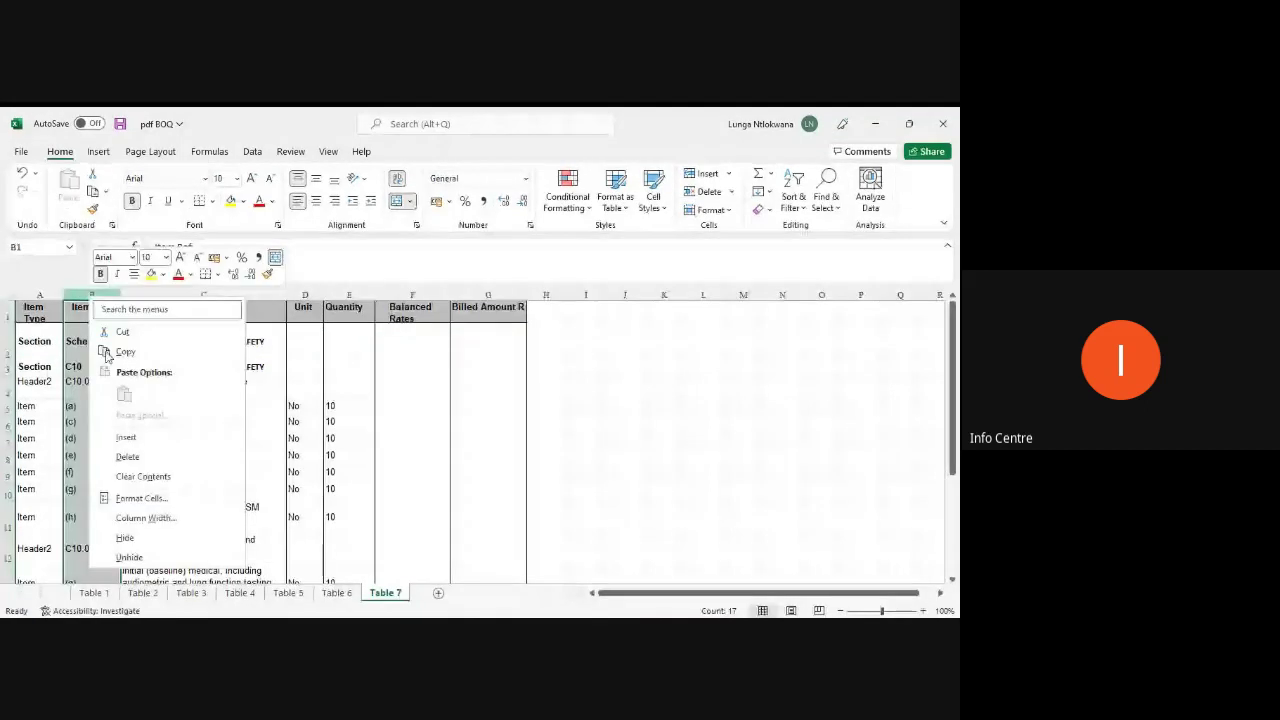
{"action": "left_click", "coordinate": [127, 456]}
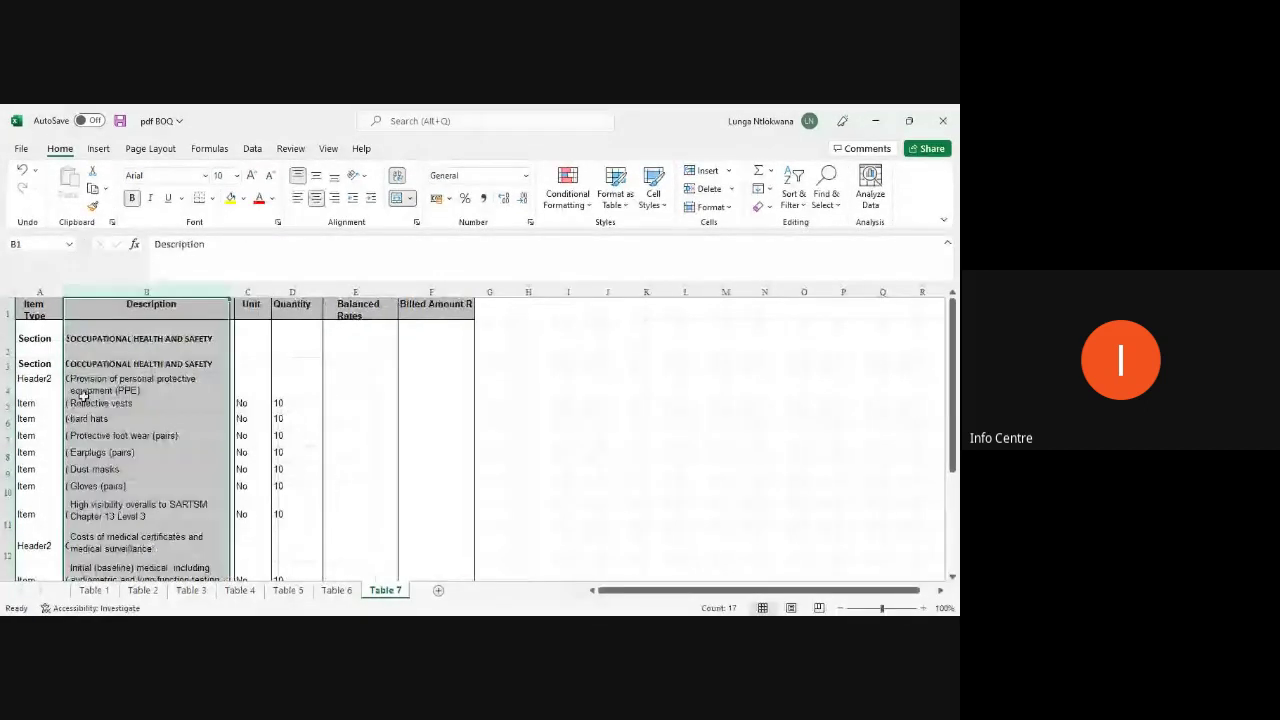
Rename the Quantity, Balanced Rates and Billed Amount R headers on Table 7 as "Qty", "Rate" and "Amount".
{"action": "left_click", "coordinate": [300, 308]}
{"action": "type", "text": "Qty"}
{"action": "key", "text": "Tab"}
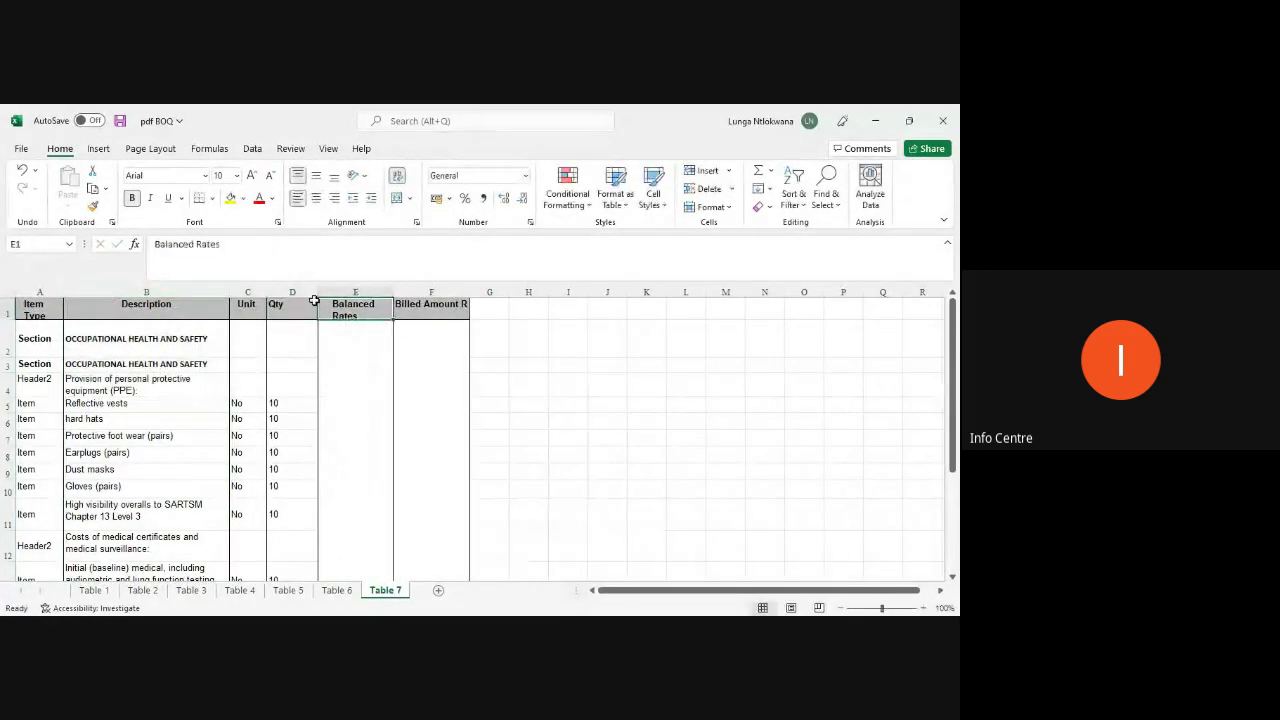
{"action": "type", "text": "Rate"}
{"action": "key", "text": "Tab"}
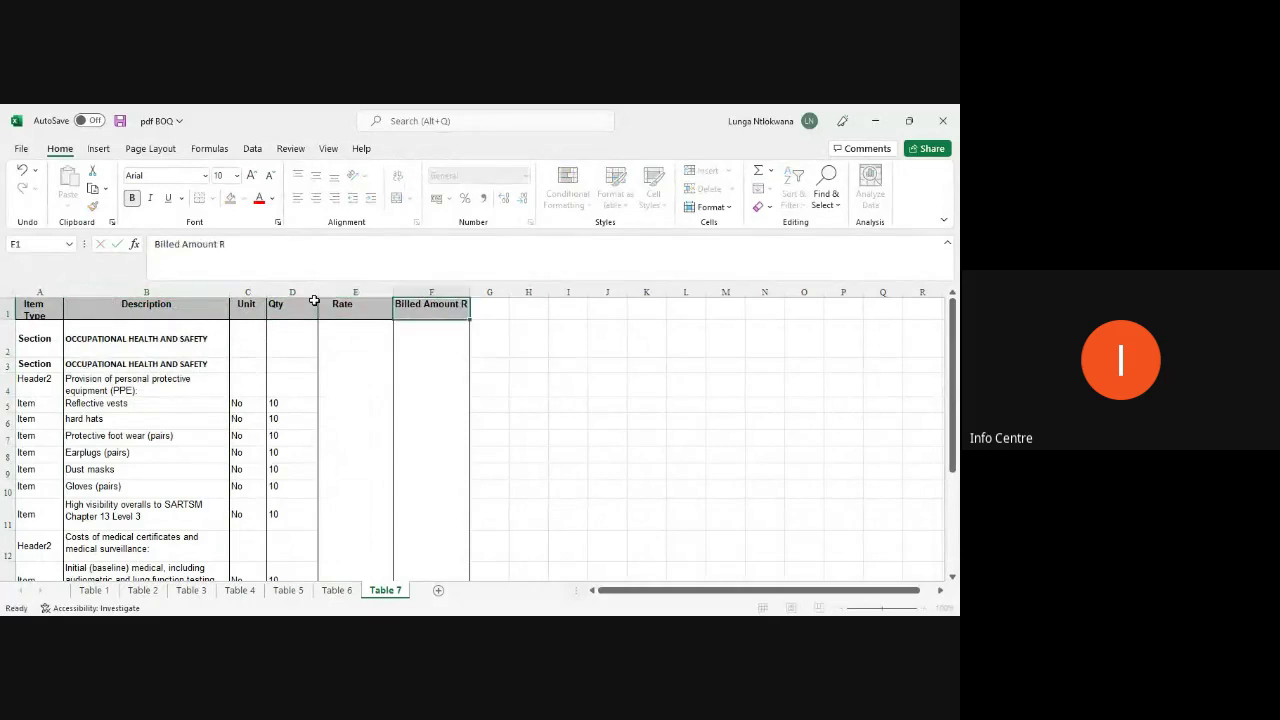
{"action": "type", "text": "Amo"}
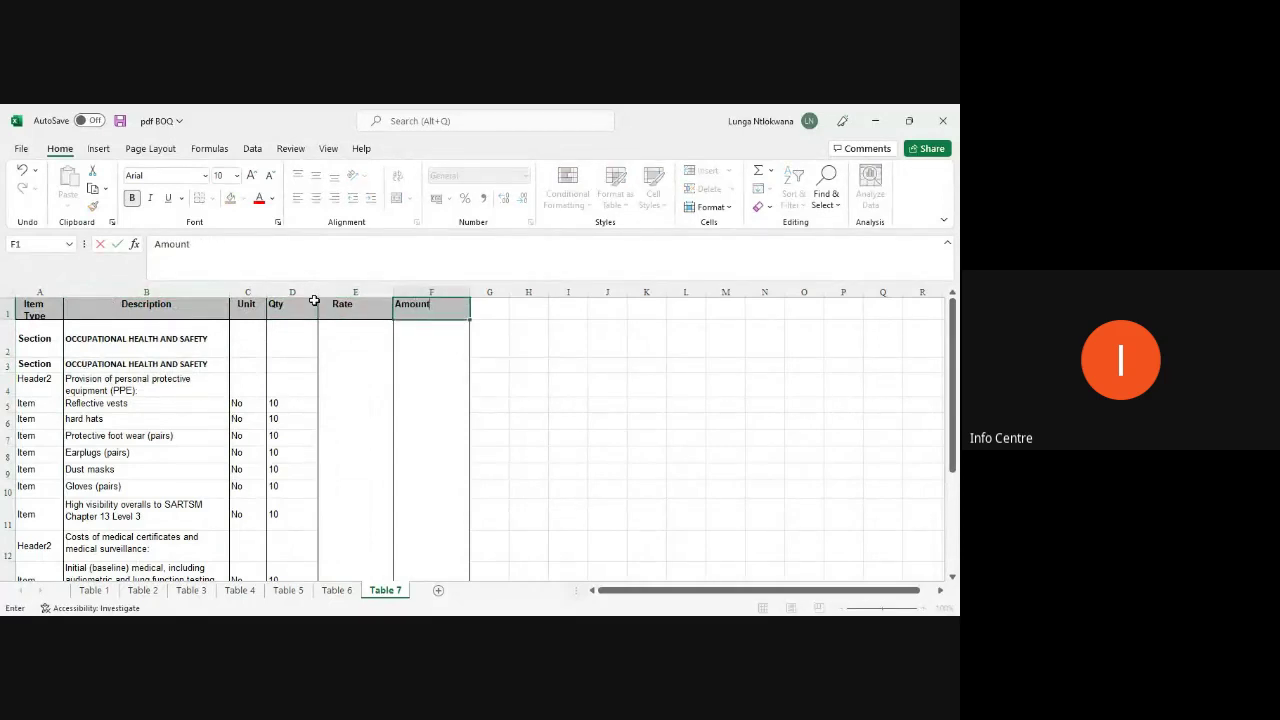
{"action": "type", "text": "unt"}
{"action": "key", "text": "Return"}
Delete the yellow "Carried to Summary" row at the end of the Table 7 schedule.
{"action": "scroll", "coordinate": [424, 420], "scroll_direction": "down", "scroll_amount": 1}
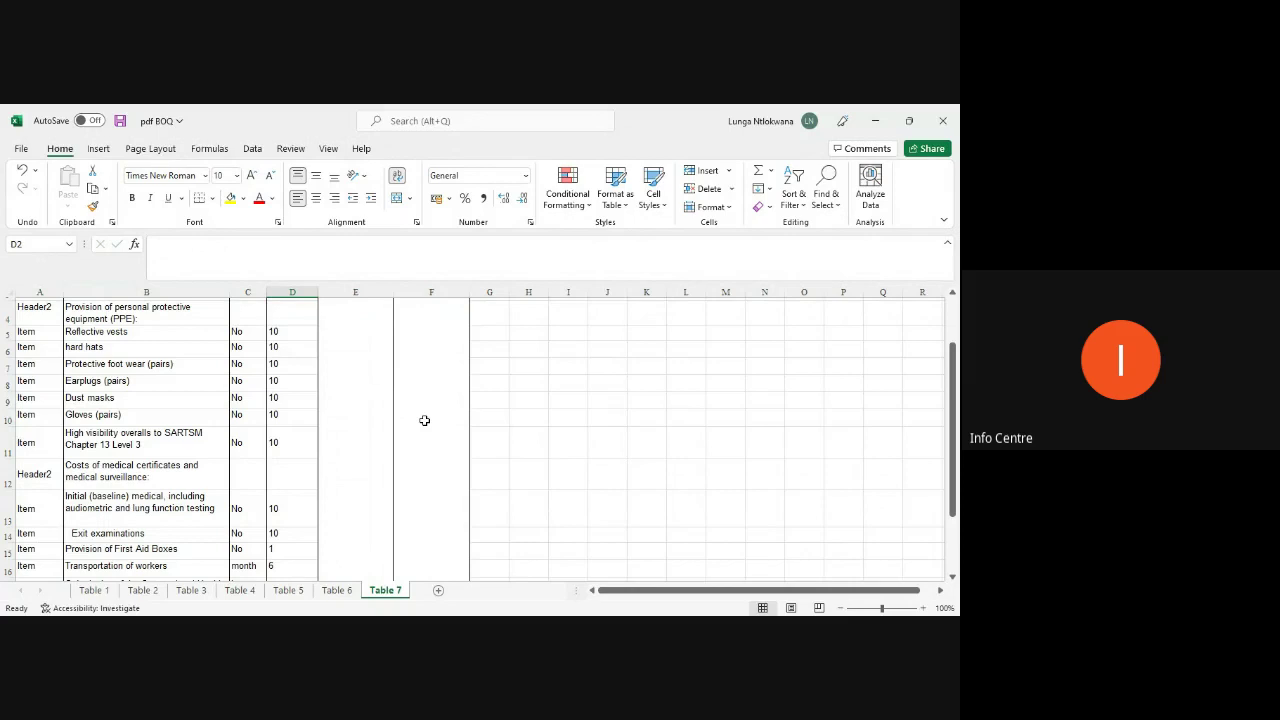
{"action": "scroll", "coordinate": [424, 420], "scroll_direction": "down", "scroll_amount": 1}
{"action": "left_click", "coordinate": [12, 562]}
{"action": "right_click", "coordinate": [12, 562]}
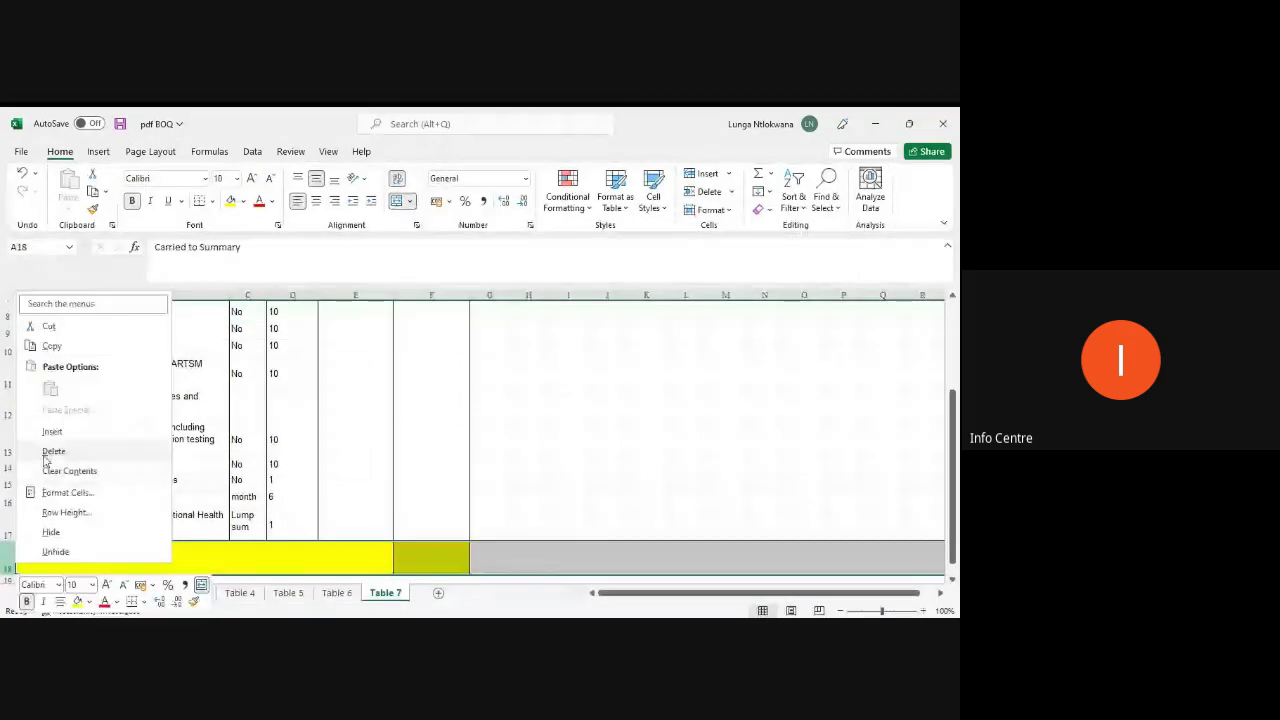
{"action": "left_click", "coordinate": [45, 452]}
{"action": "left_click", "coordinate": [563, 500]}
Apply the Number format to the Qty, Rate and Amount columns on Table 7 and unmerge their cells.
{"action": "left_click_drag", "start_coordinate": [443, 526], "coordinate": [291, 314]}
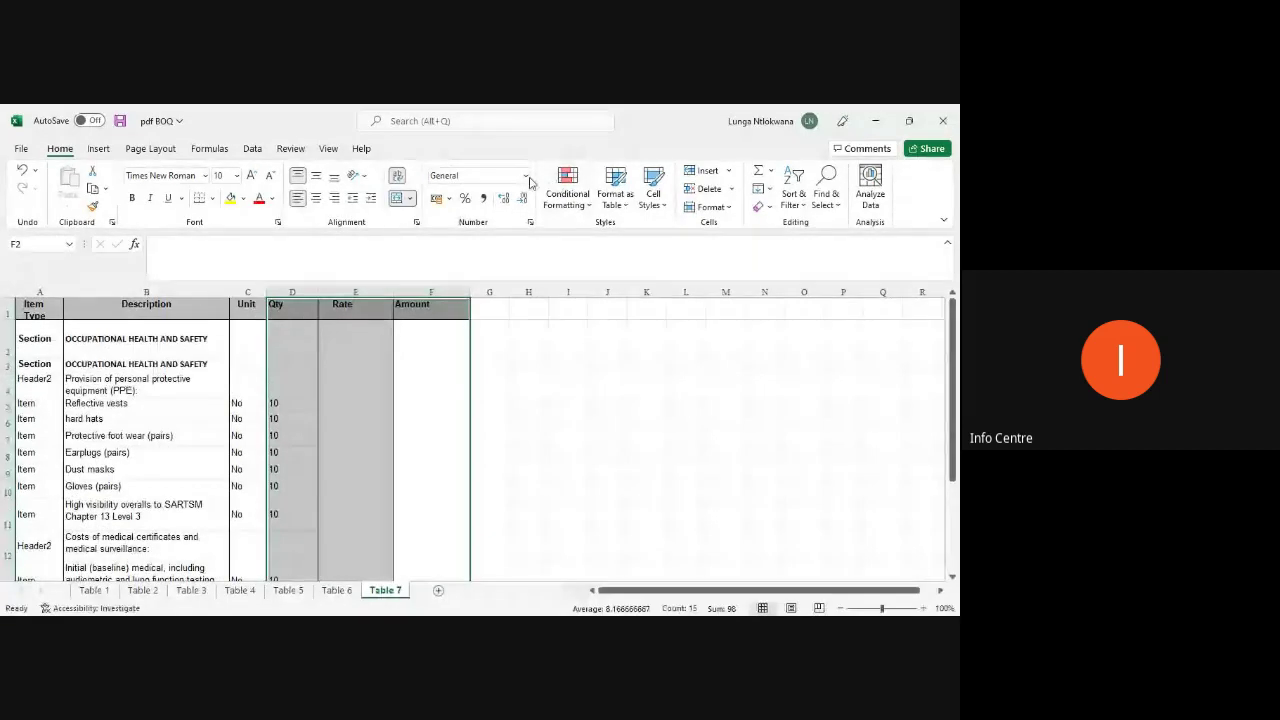
{"action": "left_click", "coordinate": [527, 178]}
{"action": "left_click", "coordinate": [484, 230]}
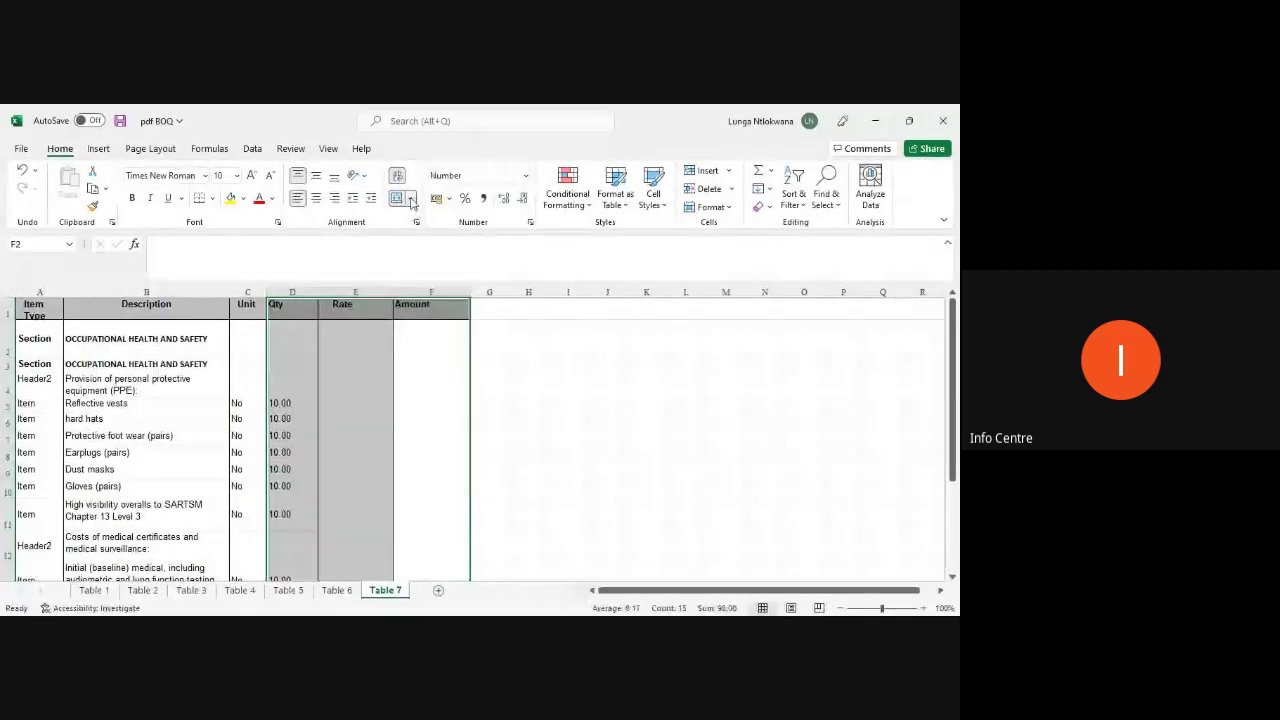
{"action": "left_click", "coordinate": [541, 494]}
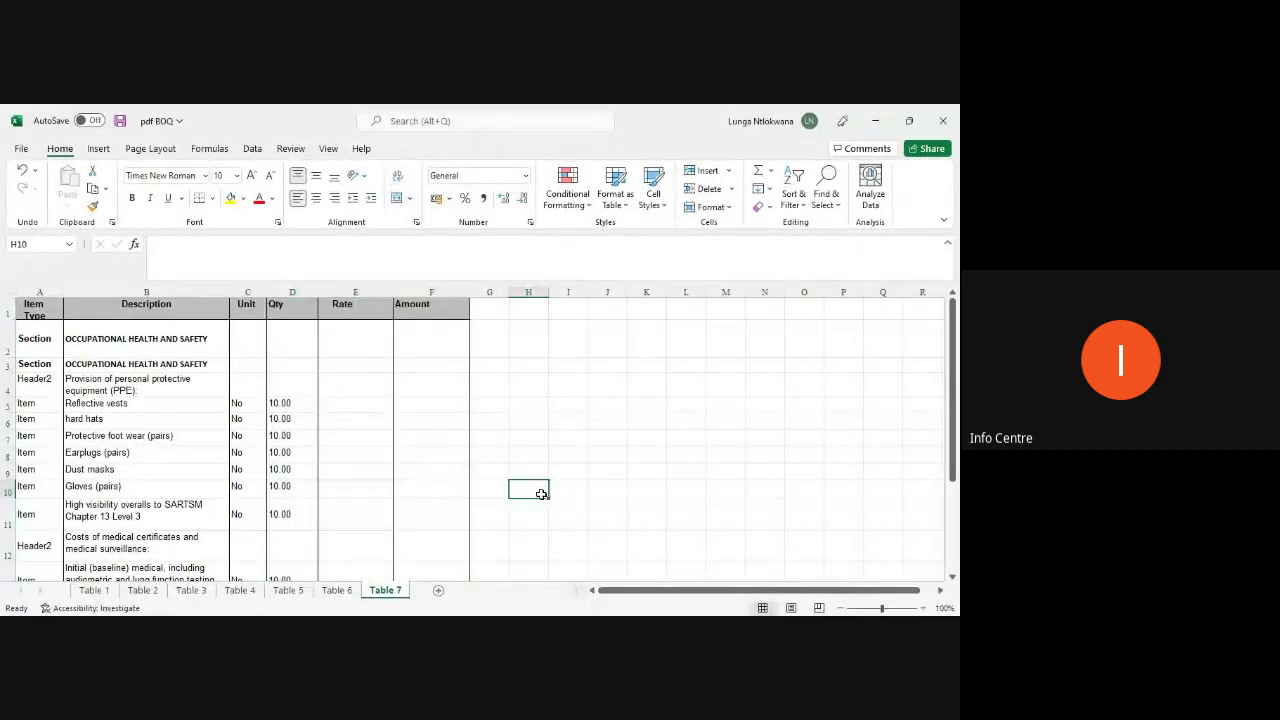
Save the workbook and widen the Item Type column on Table 7 so its header fits on one line.
{"action": "key", "text": "ctrl+s"}
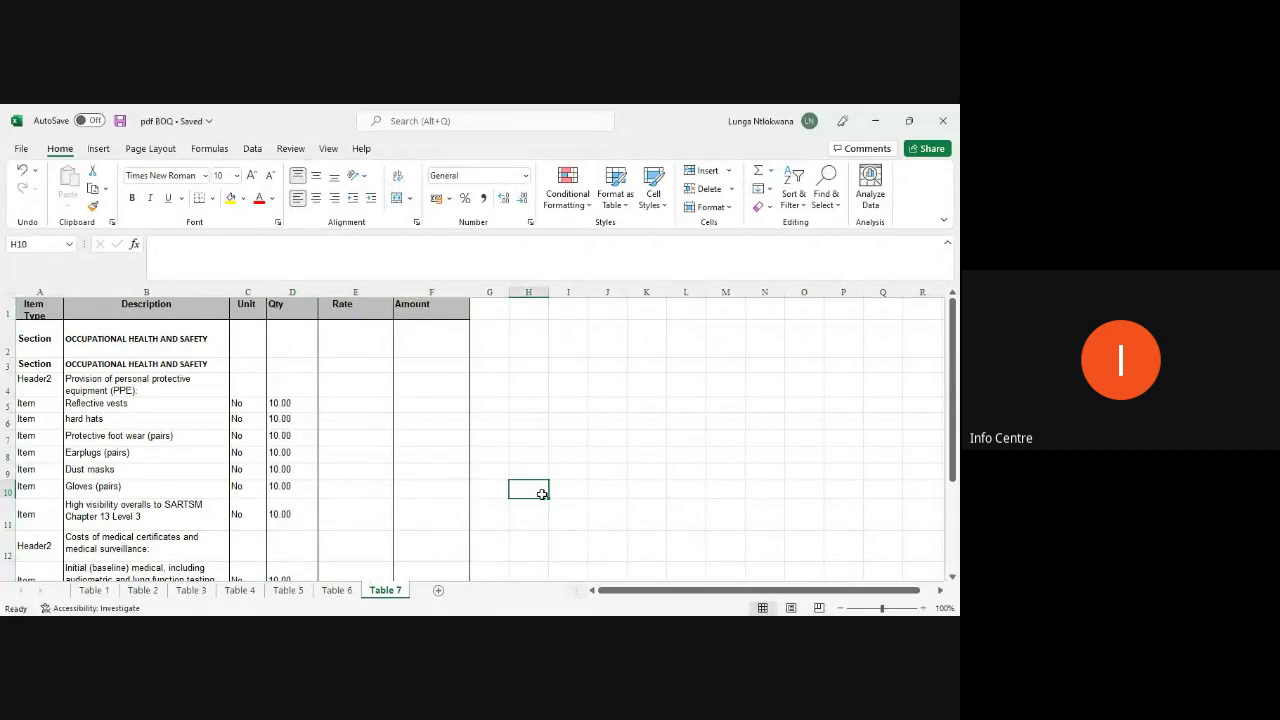
{"action": "left_click_drag", "start_coordinate": [64, 293], "coordinate": [78, 292]}
{"action": "left_click", "coordinate": [725, 392]}
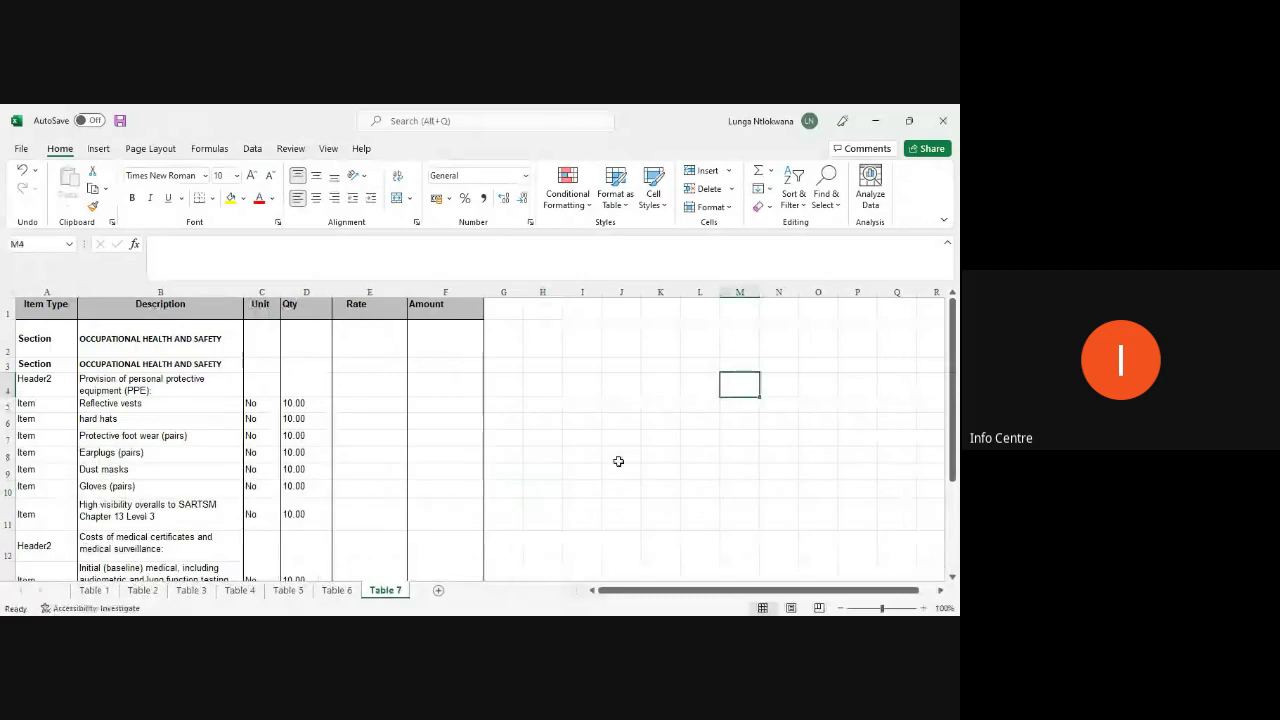
Review the cleaned schedules sheet by sheet, from Table 6 back to Table 1.
{"action": "left_click", "coordinate": [336, 590]}
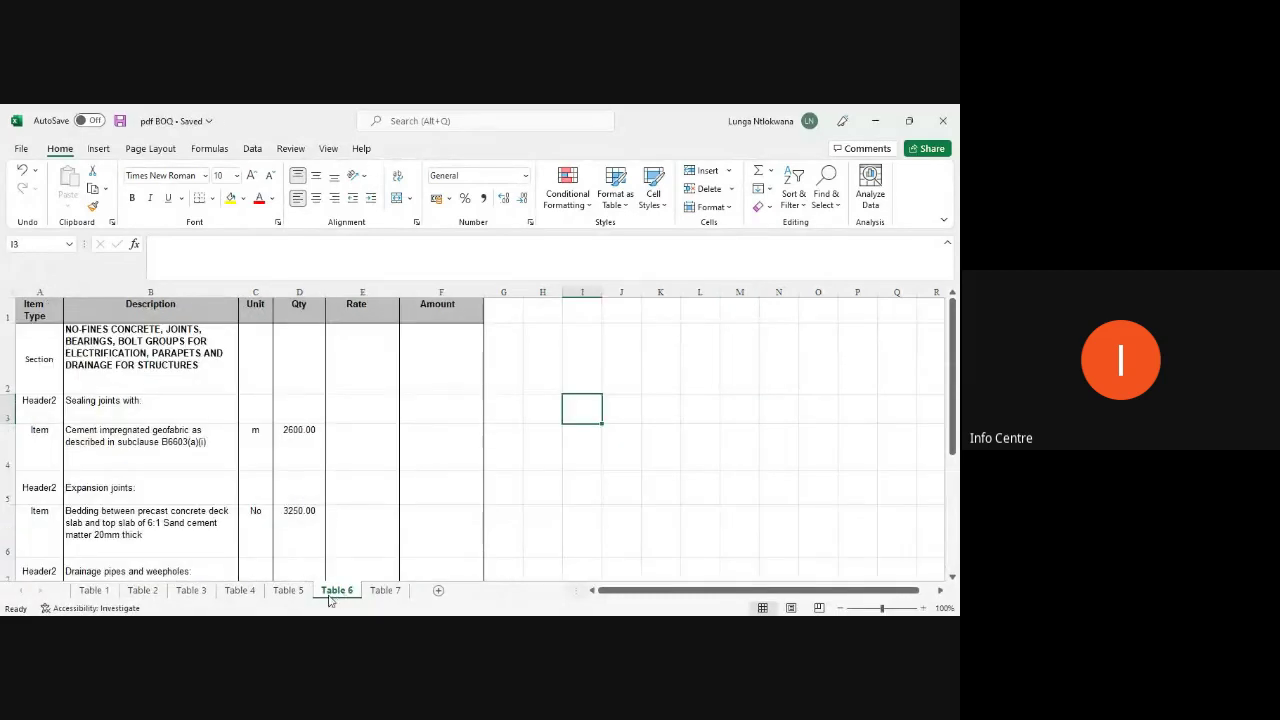
{"action": "left_click", "coordinate": [285, 592]}
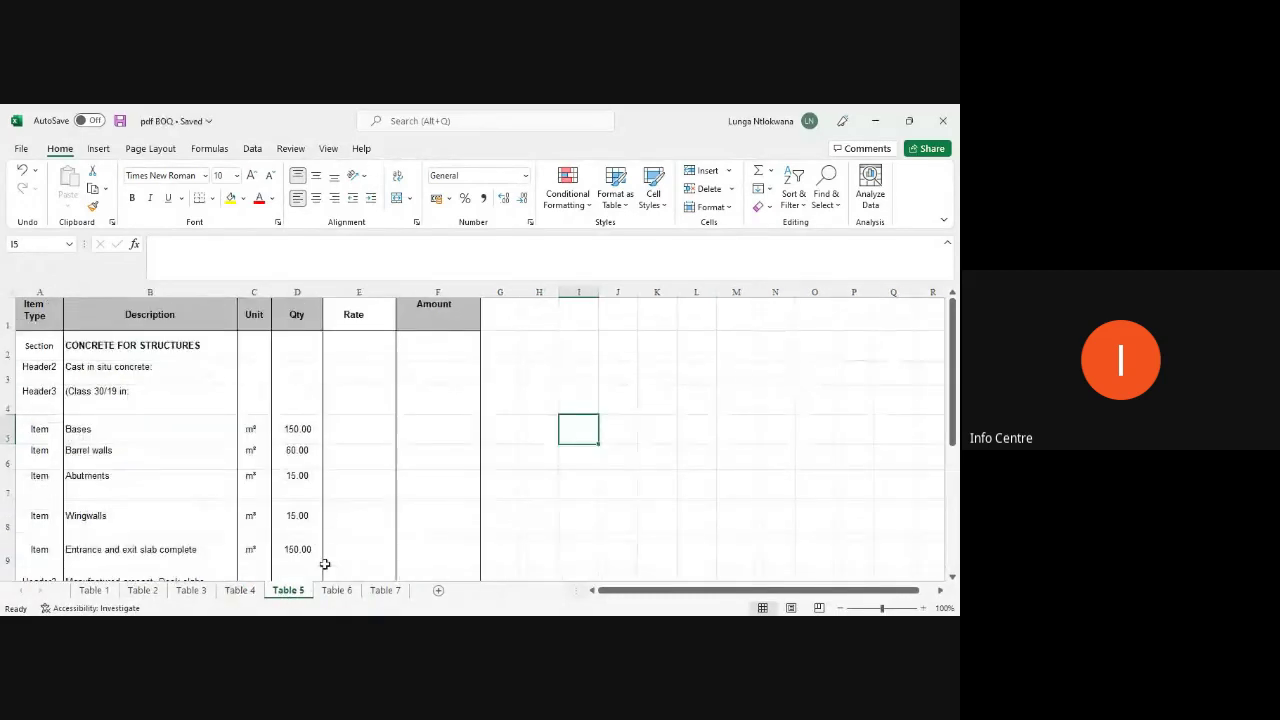
{"action": "left_click", "coordinate": [238, 590]}
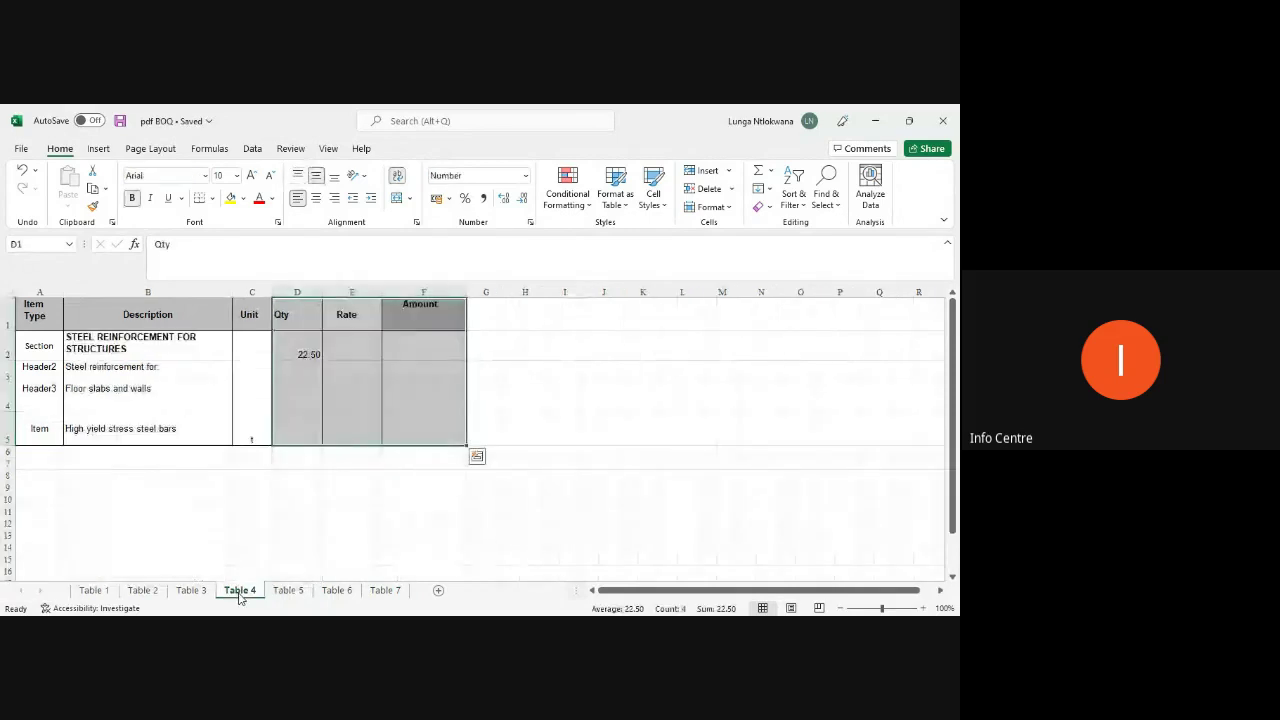
{"action": "left_click", "coordinate": [187, 591]}
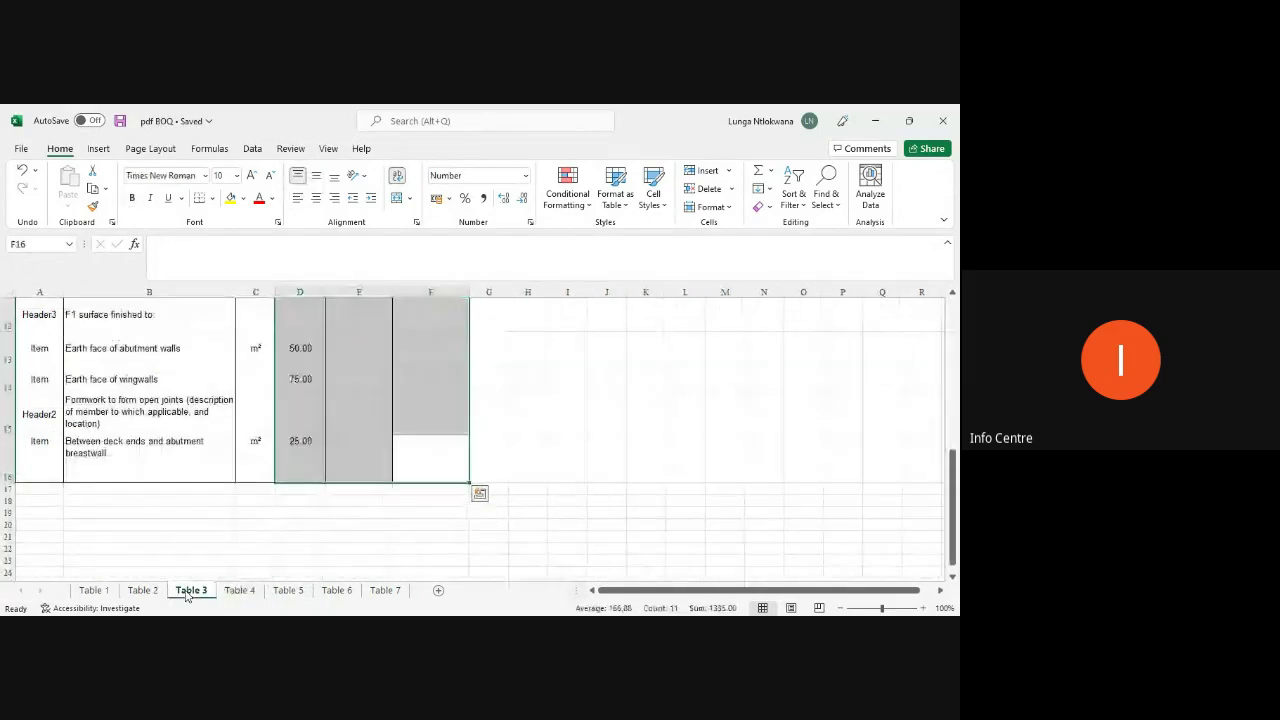
{"action": "left_click", "coordinate": [142, 591]}
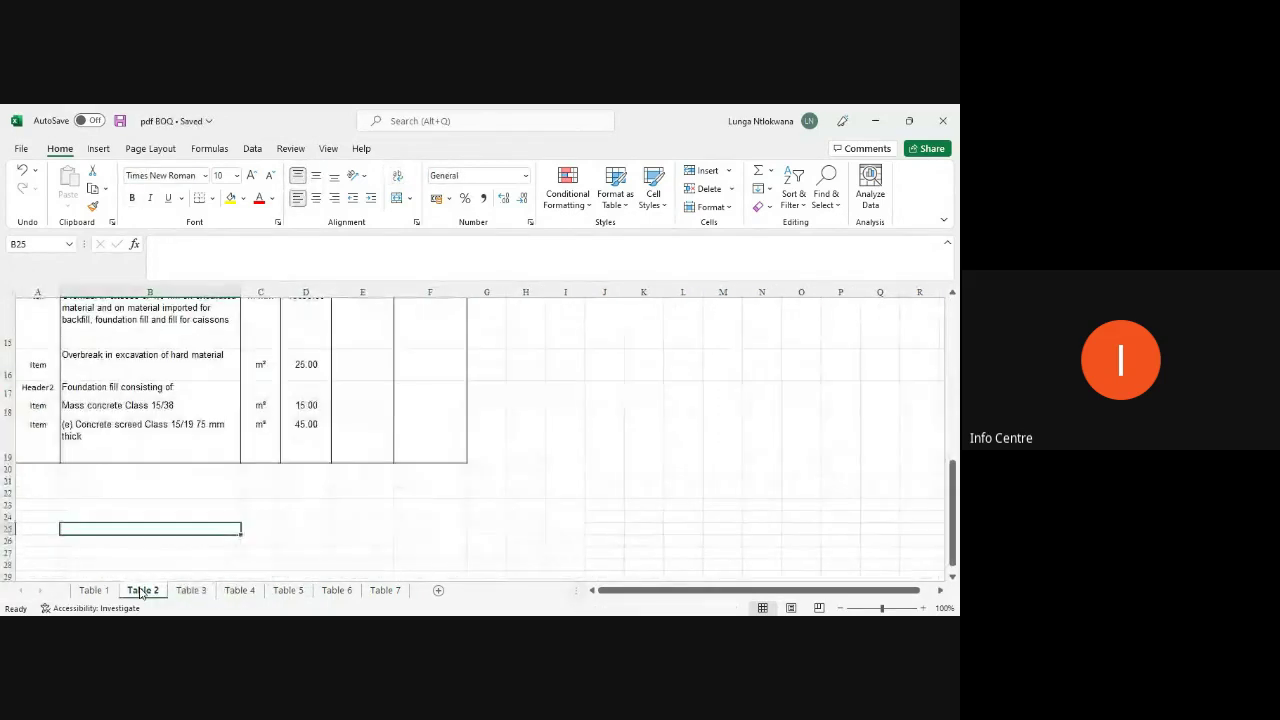
{"action": "left_click", "coordinate": [97, 591]}
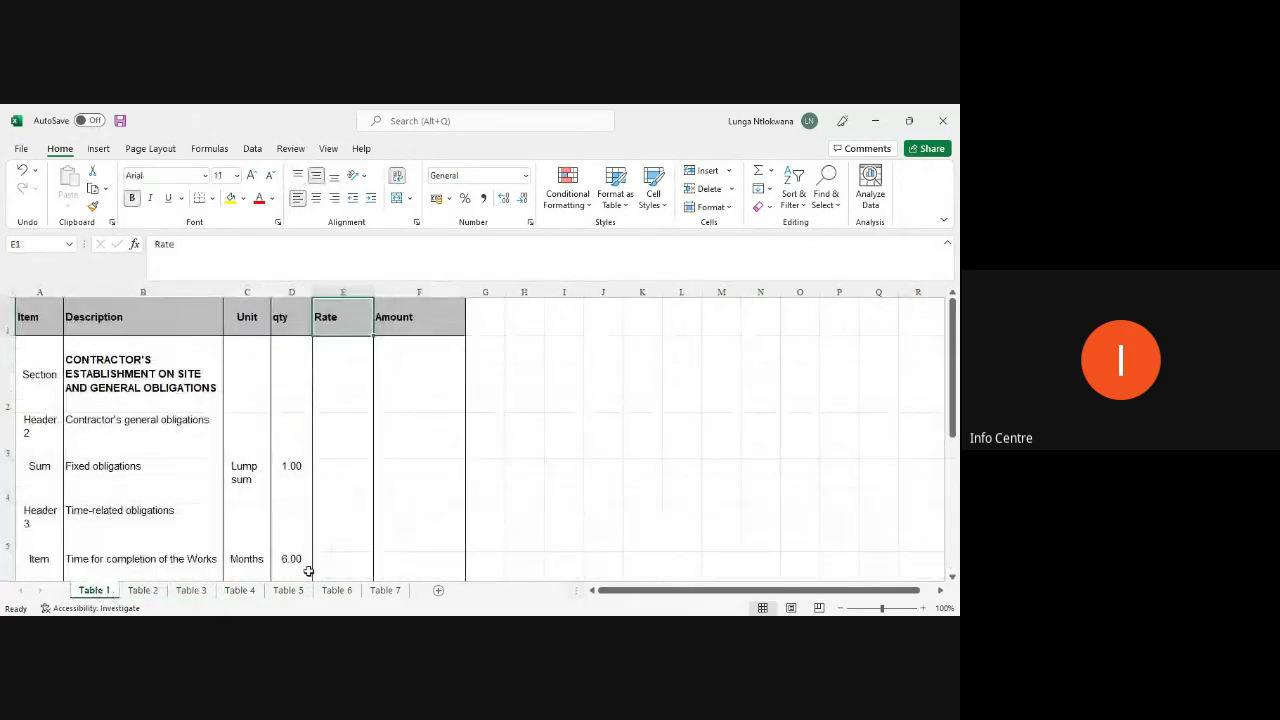
{"action": "left_click", "coordinate": [600, 462]}
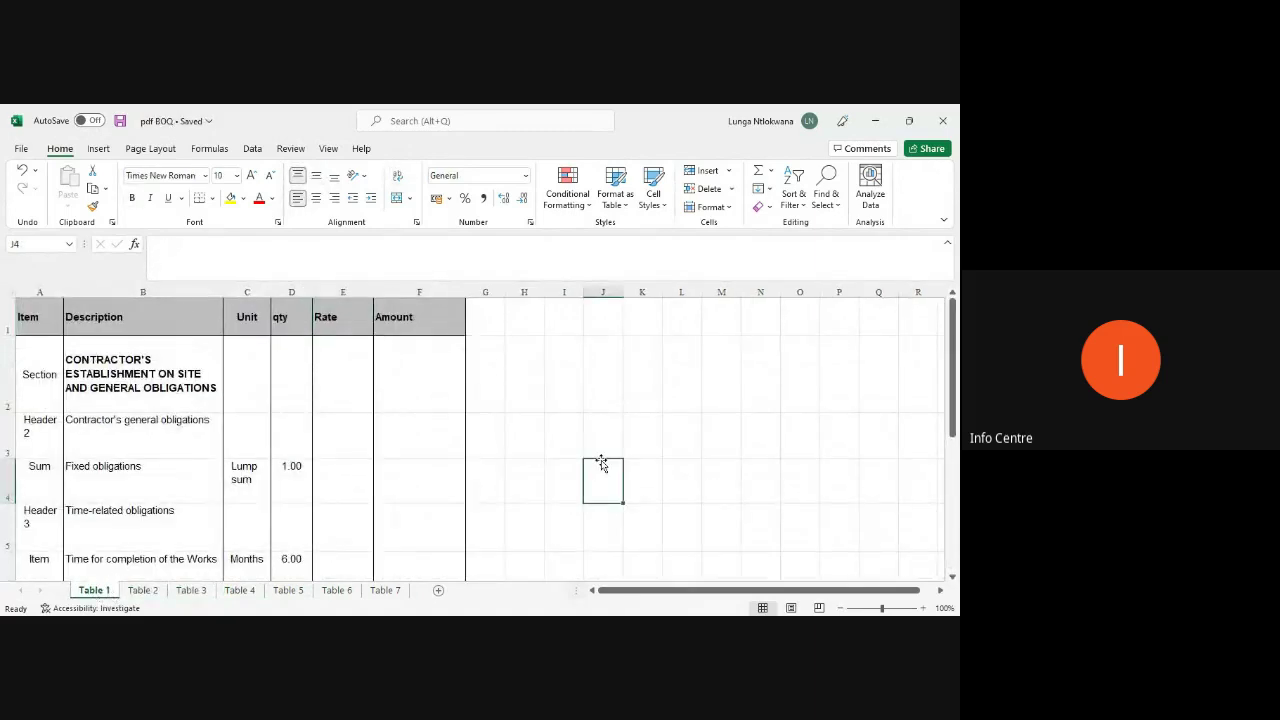